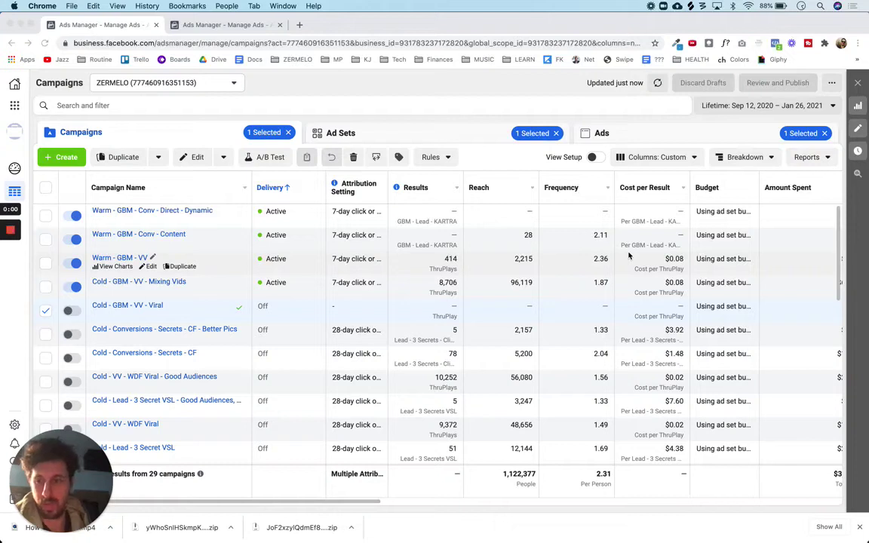
click(392, 88)
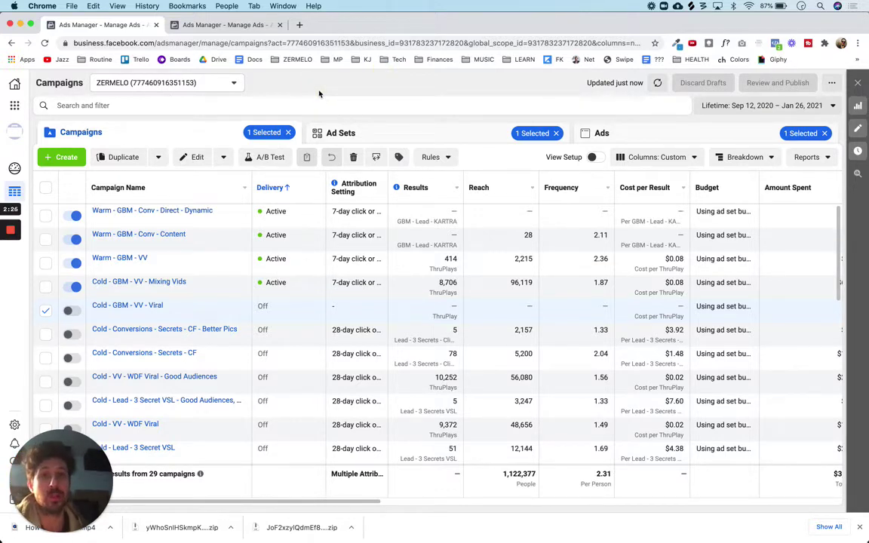
click(15, 107)
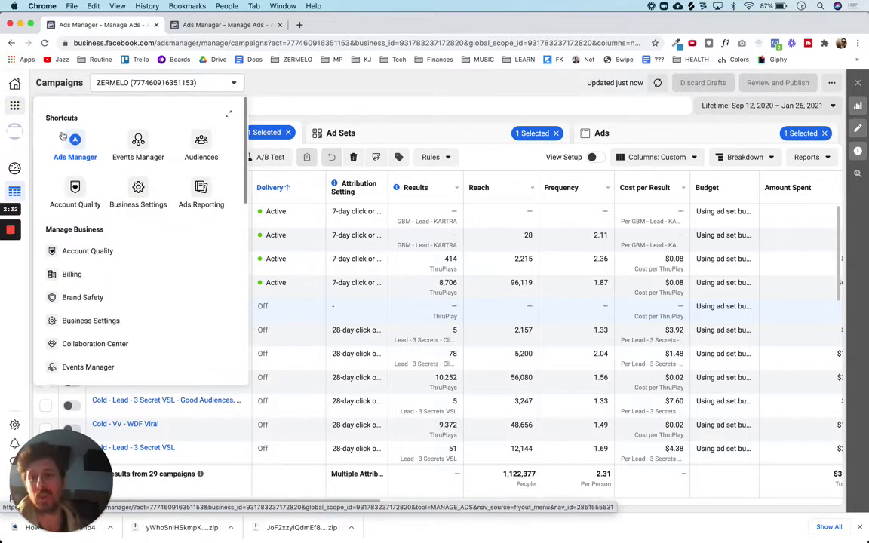
click(314, 89)
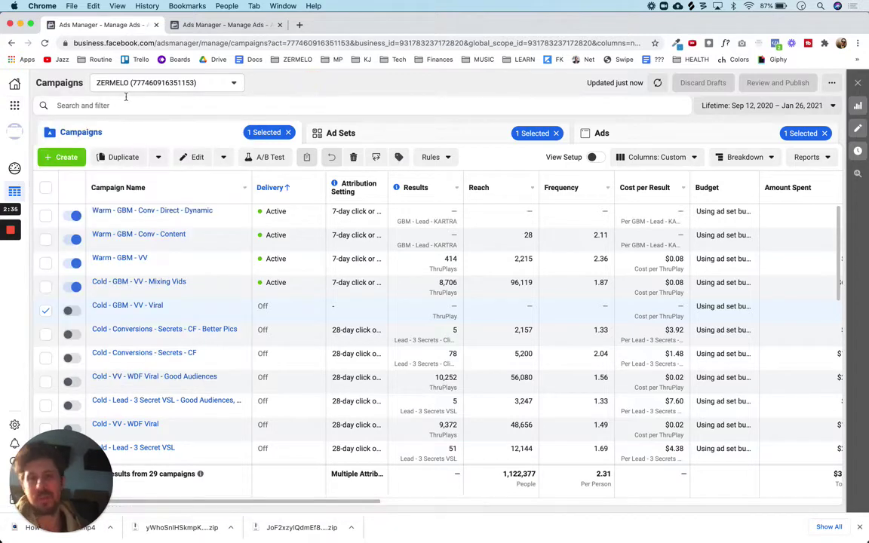
Open Ads Manager from the business shortcuts and create a new campaign with the Video views objective.
click(13, 107)
click(75, 143)
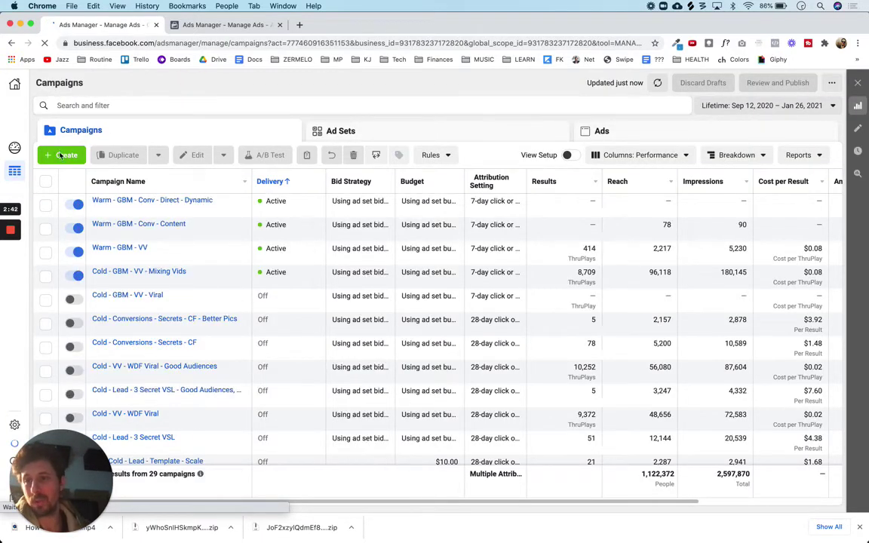
click(64, 156)
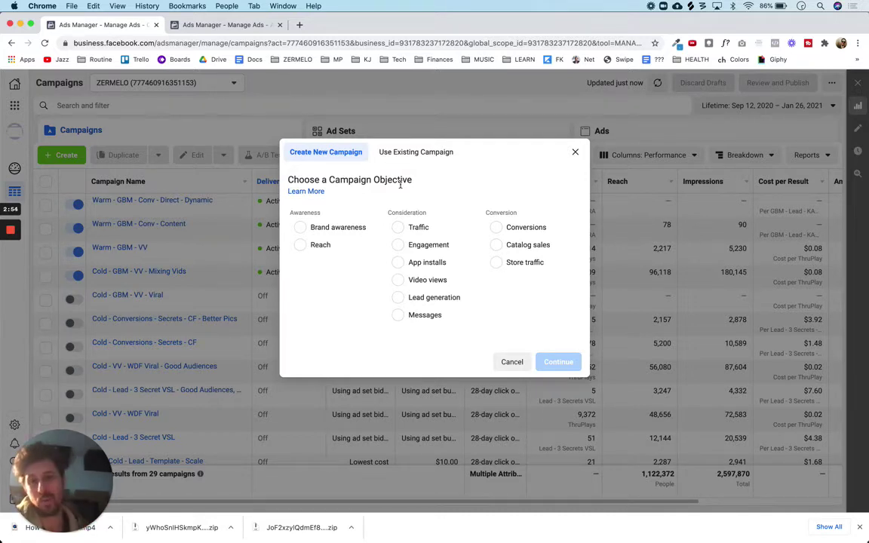
click(398, 282)
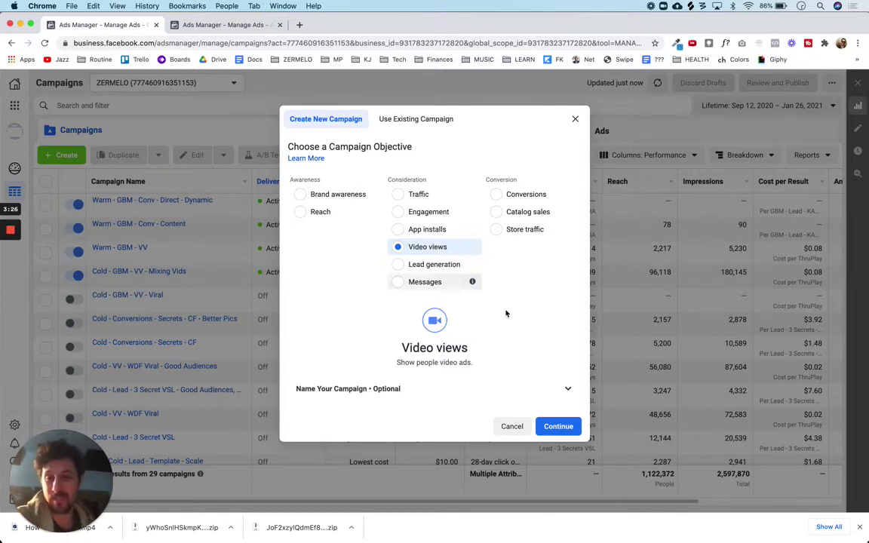
click(559, 427)
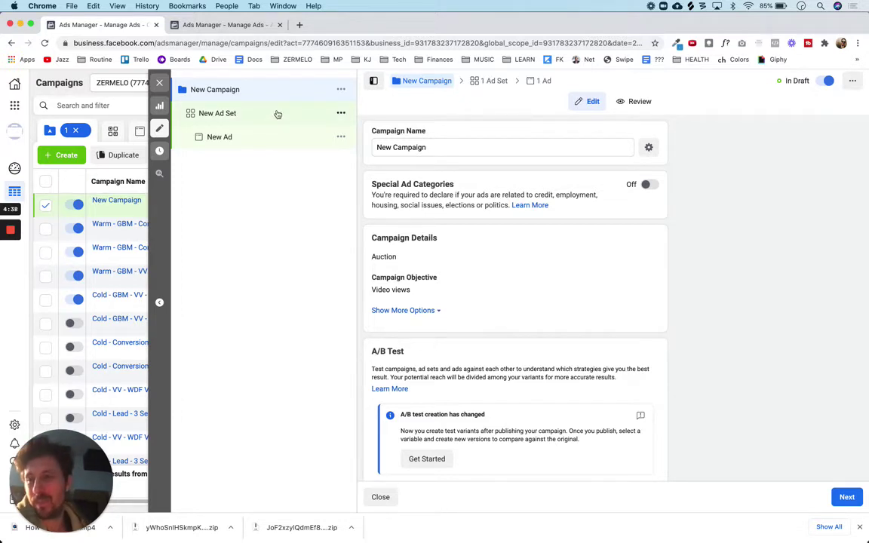
Name the campaign "Cold - VV - GBM", leave its other settings at their defaults and continue to the ad set.
click(435, 148)
drag(382, 144, 351, 143)
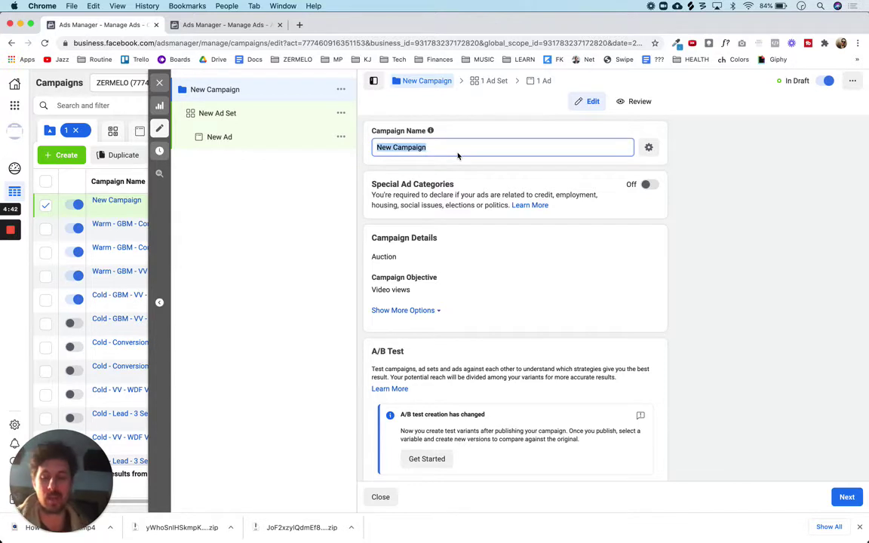
text(Cold -)
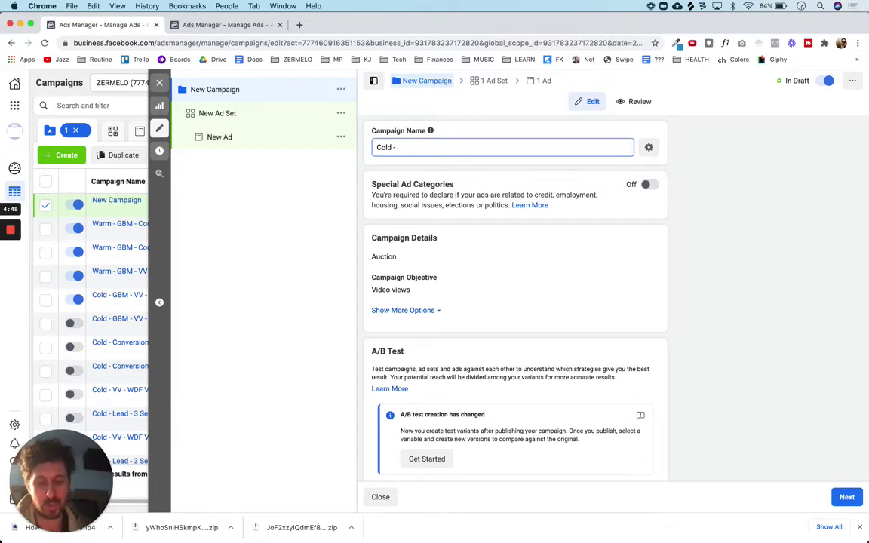
text(VV - )
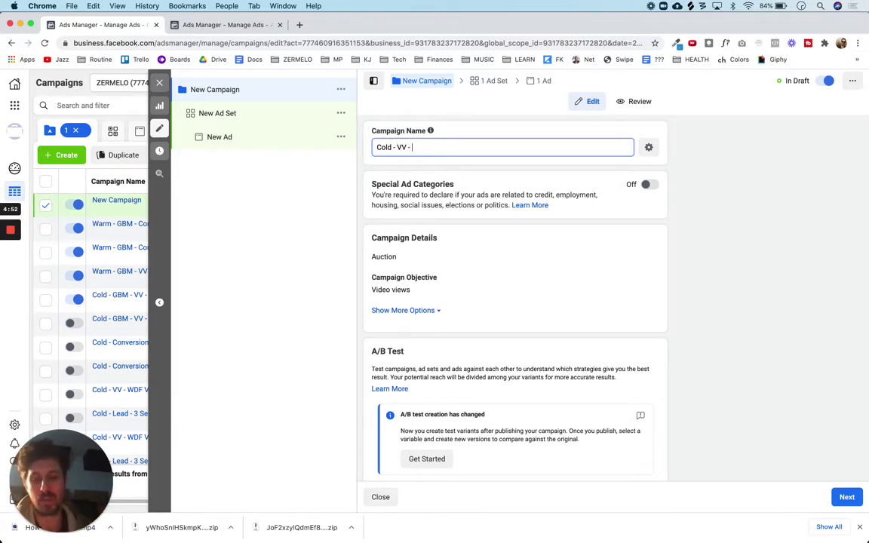
text(GBM)
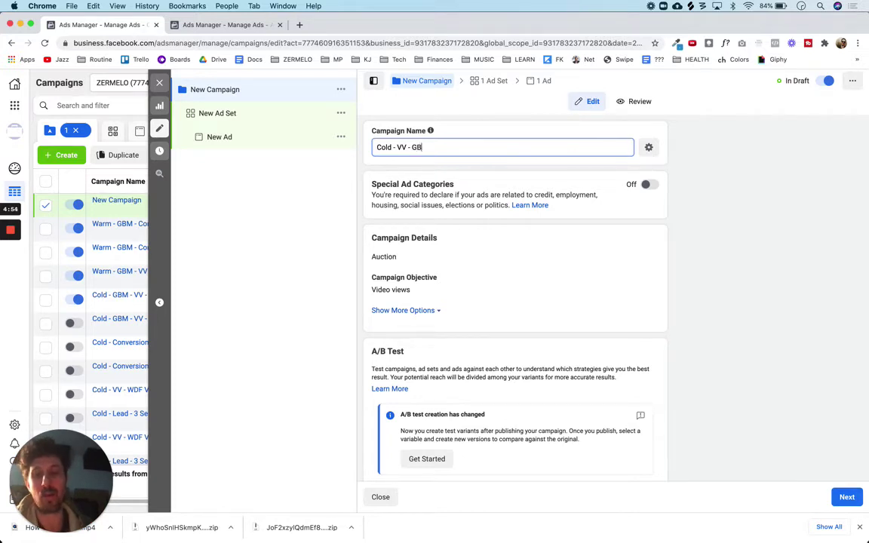
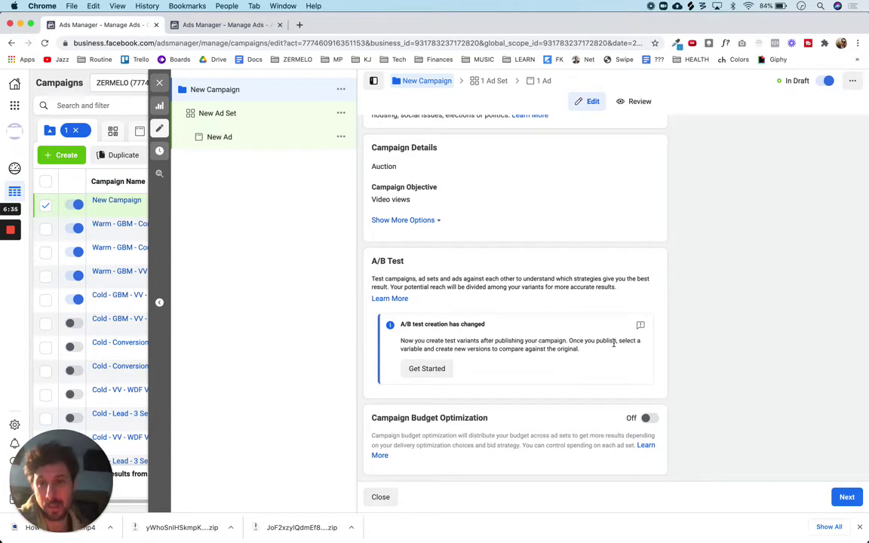
scroll(614, 344, up, 2)
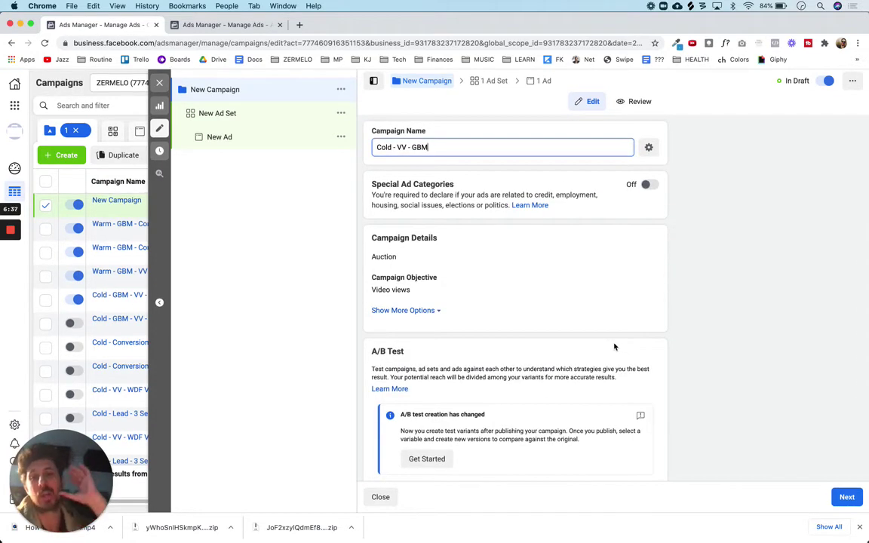
mouse_move(559, 280)
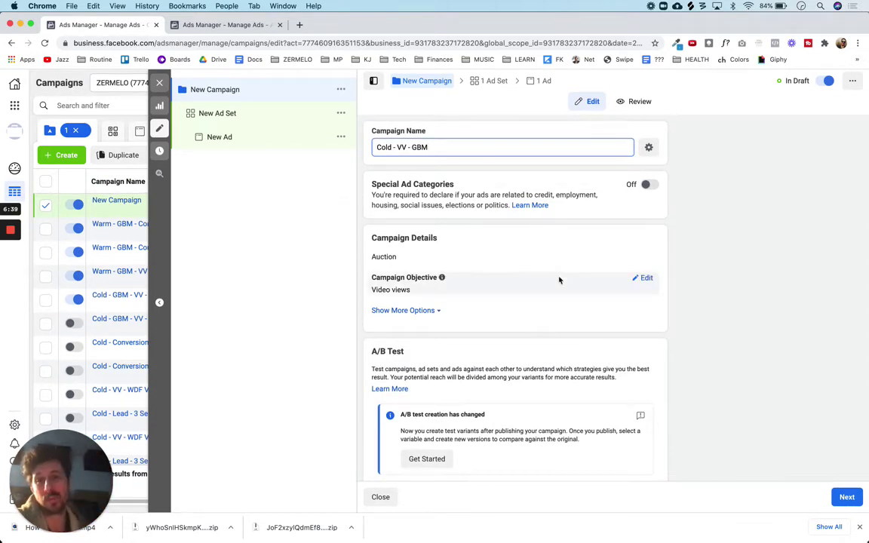
scroll(559, 280, down, 1)
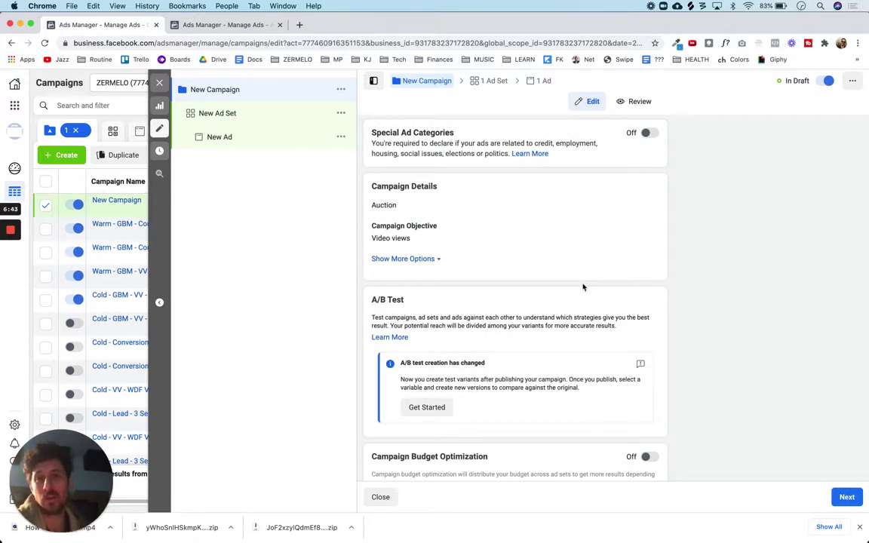
scroll(583, 287, down, 1)
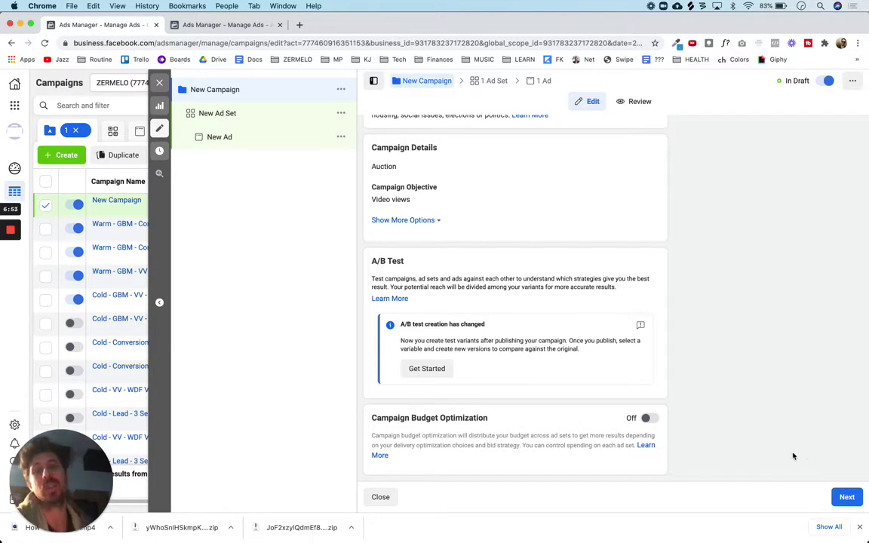
click(848, 497)
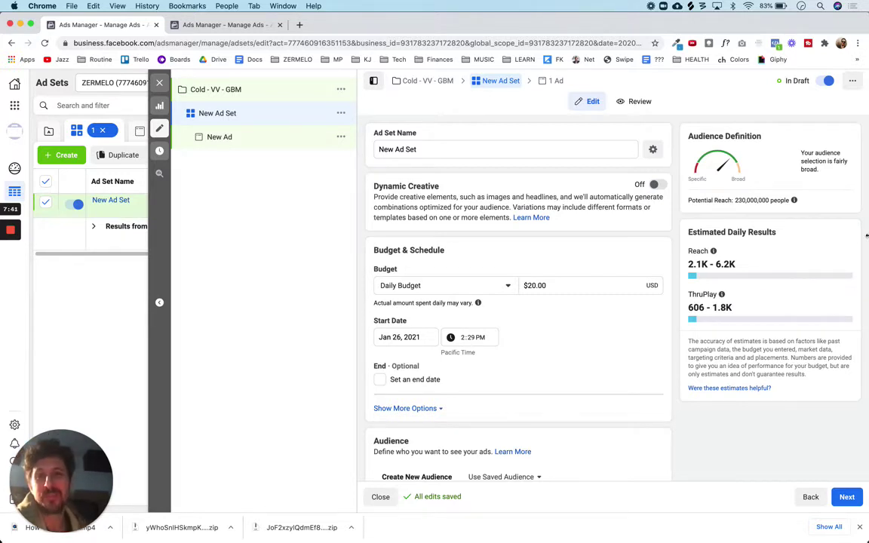
Rename the new ad set as "WDF (Video)".
click(430, 147)
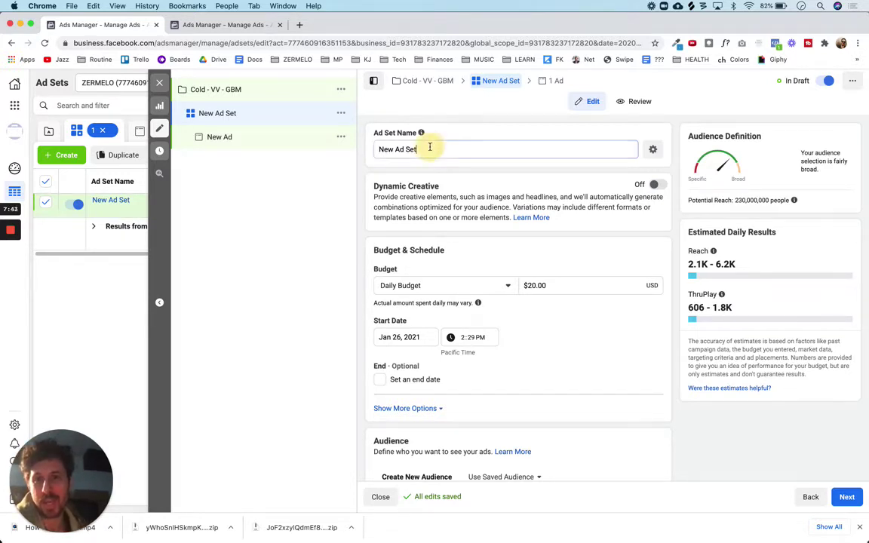
triple_click(430, 147)
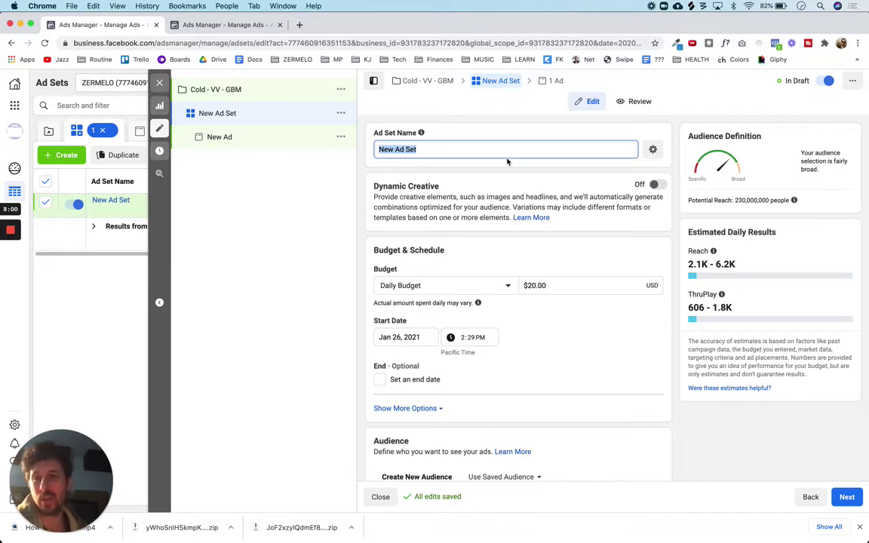
text(Cold )
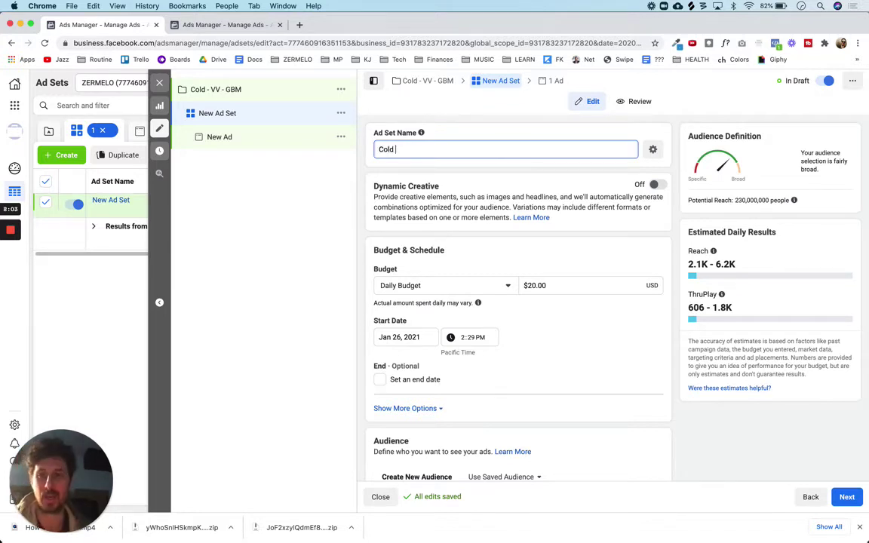
text(- VV -)
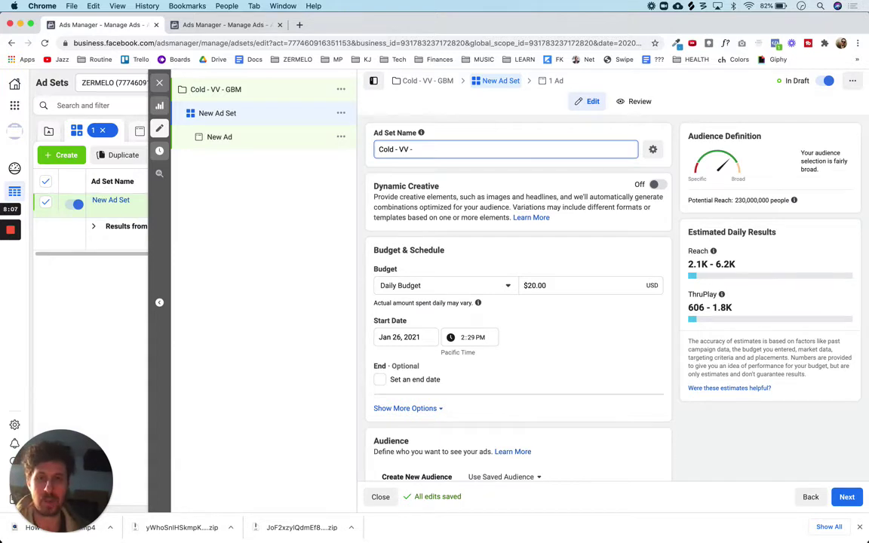
key(super+a)
key(BackSpace)
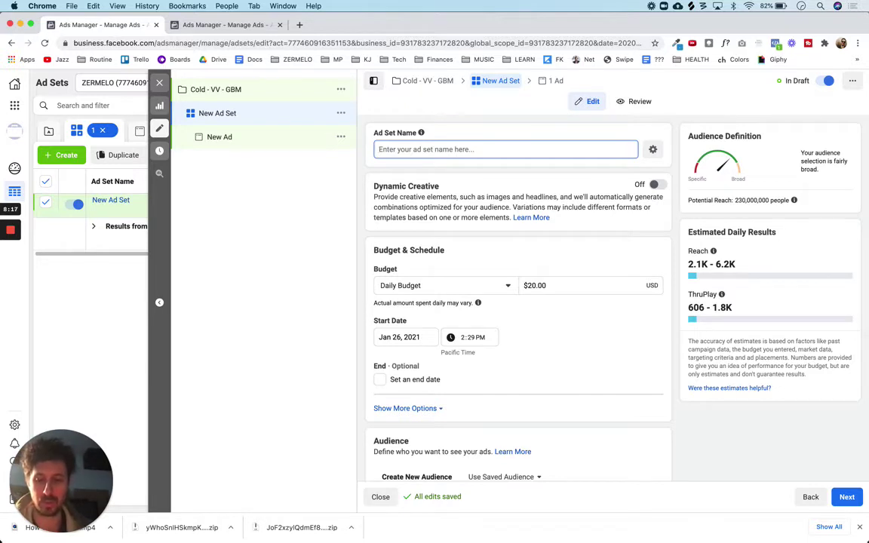
text(WDF (Video))
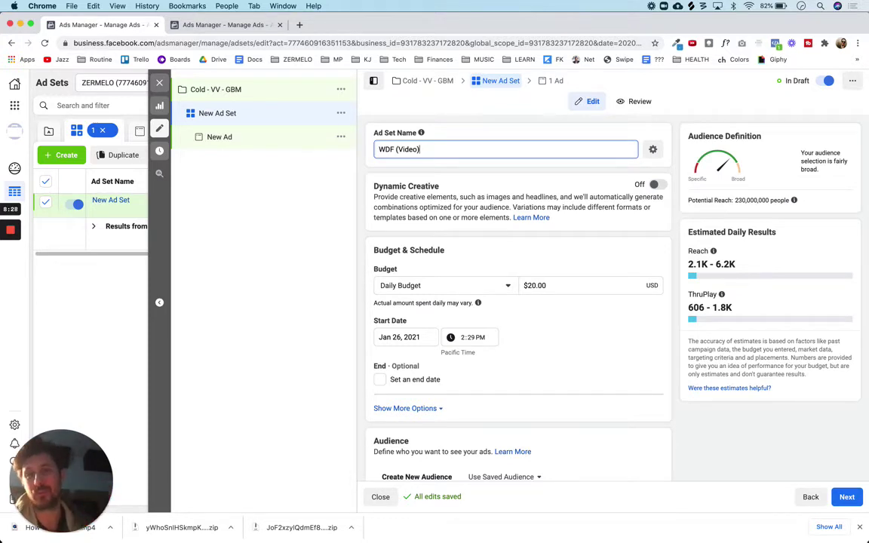
click(499, 100)
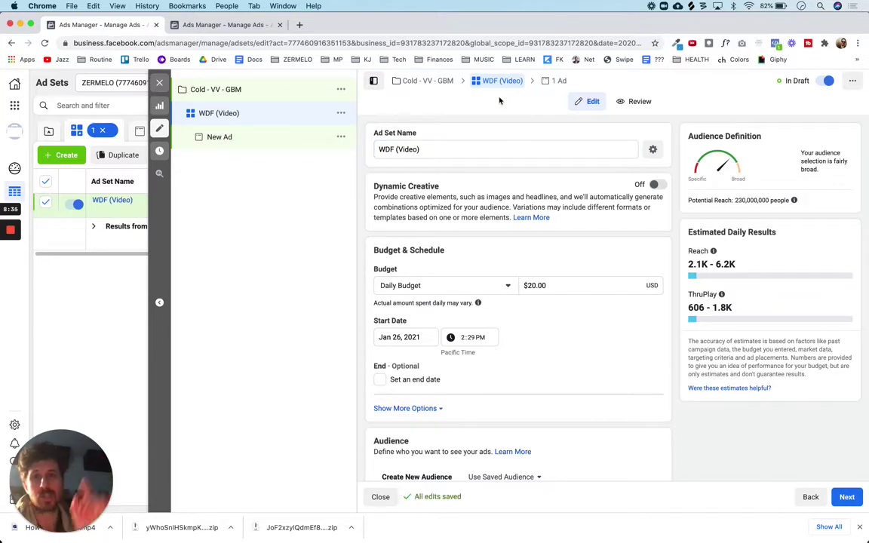
triple_click(435, 149)
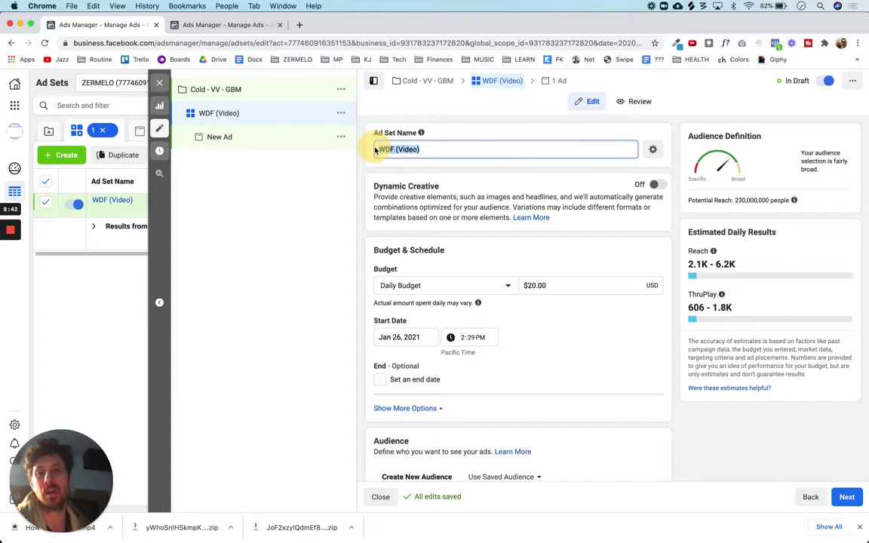
click(452, 148)
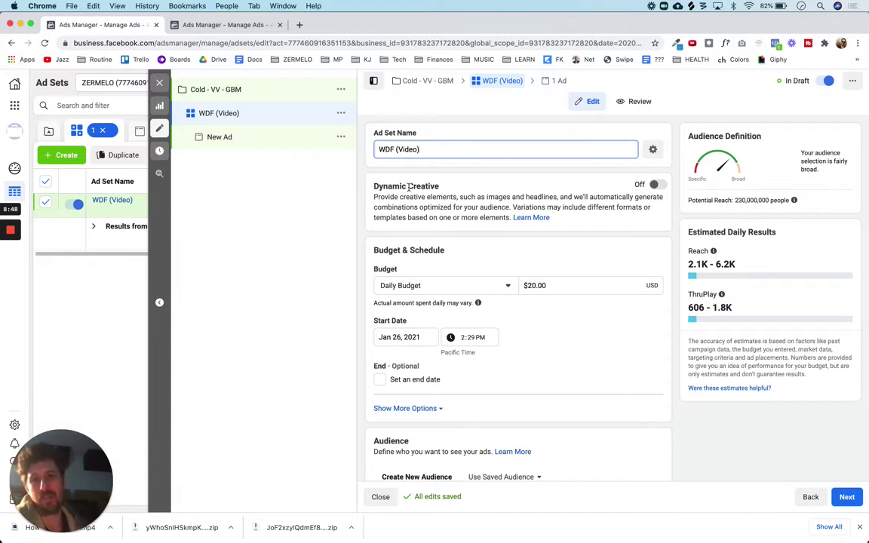
Add the lookalike audience "LAL - Leads - Template (CK & KJ) - 201105" to the ad set's custom audiences.
scroll(407, 264, down, 3)
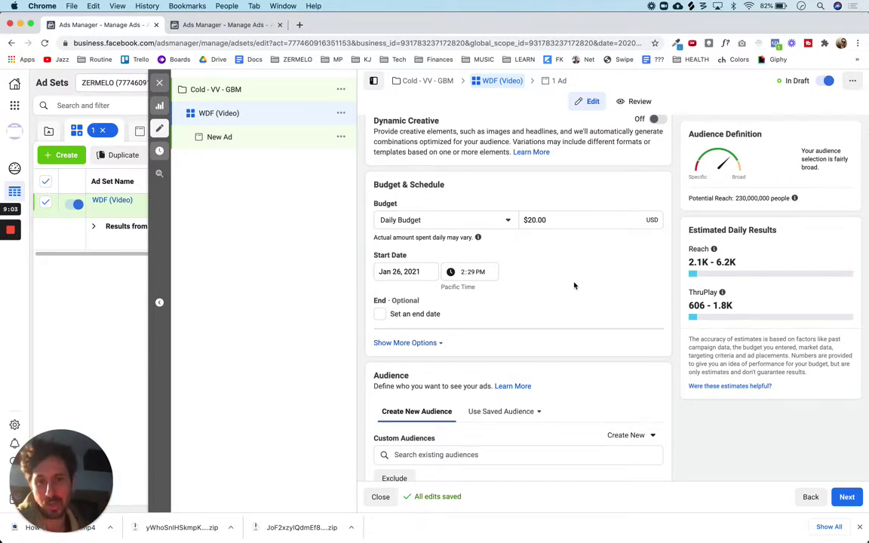
scroll(573, 286, down, 1)
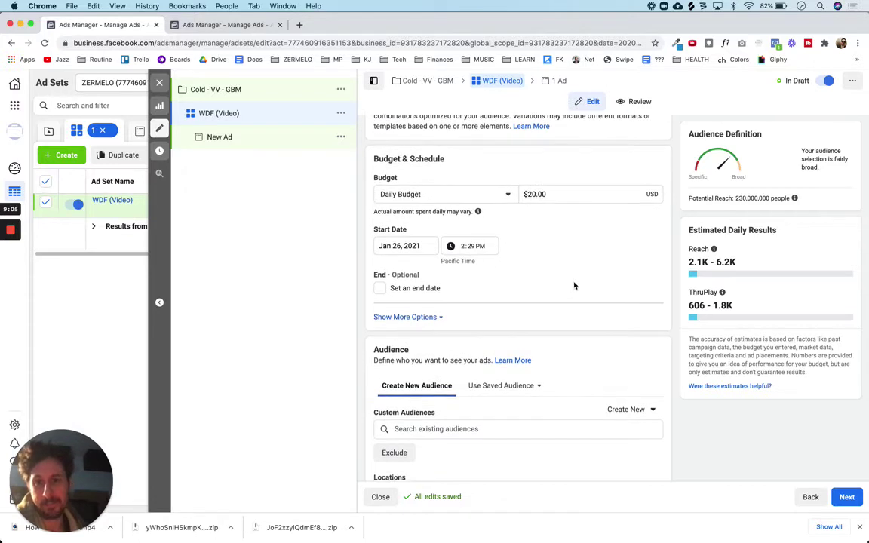
scroll(573, 285, down, 5)
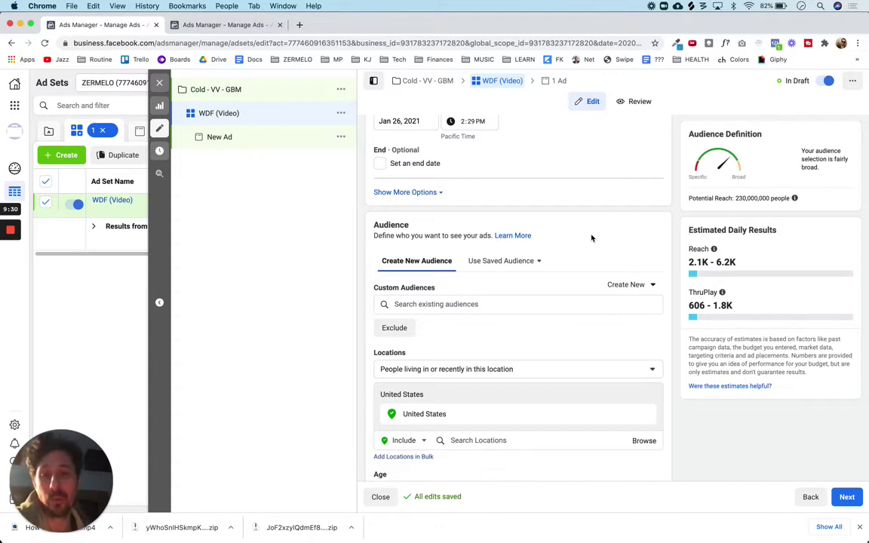
scroll(570, 237, down, 2)
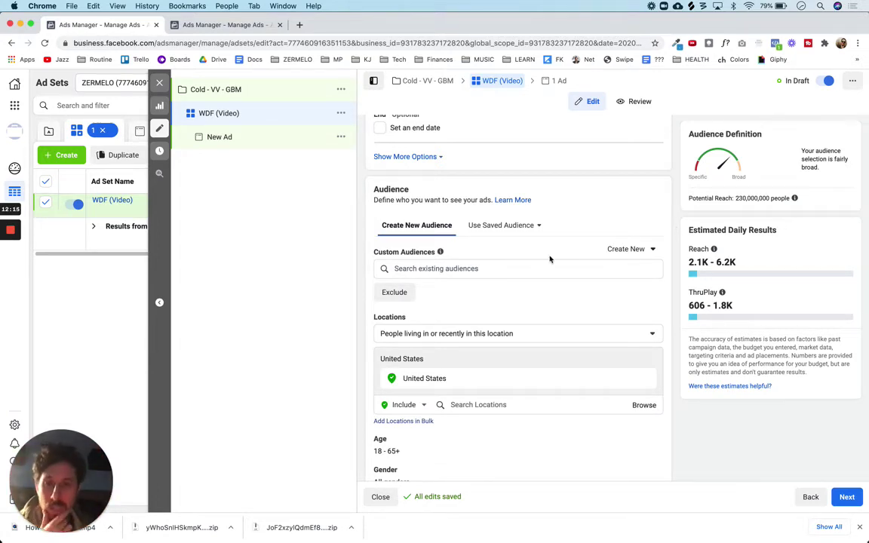
double_click(400, 189)
scroll(424, 189, up, 5)
scroll(424, 189, up, 2)
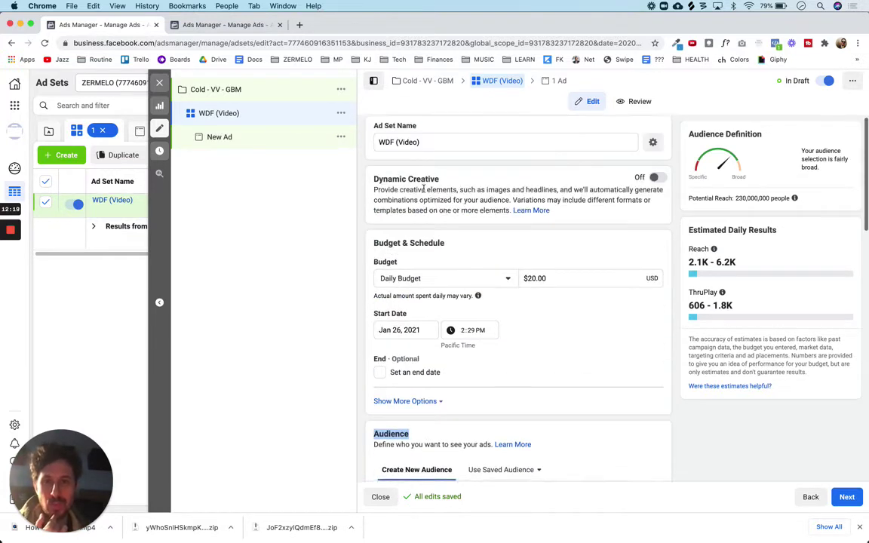
scroll(424, 190, down, 5)
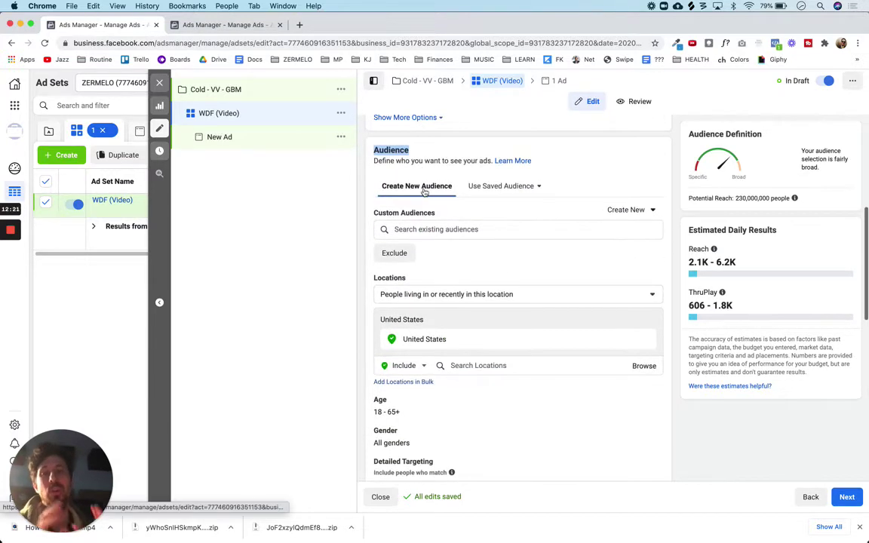
click(427, 231)
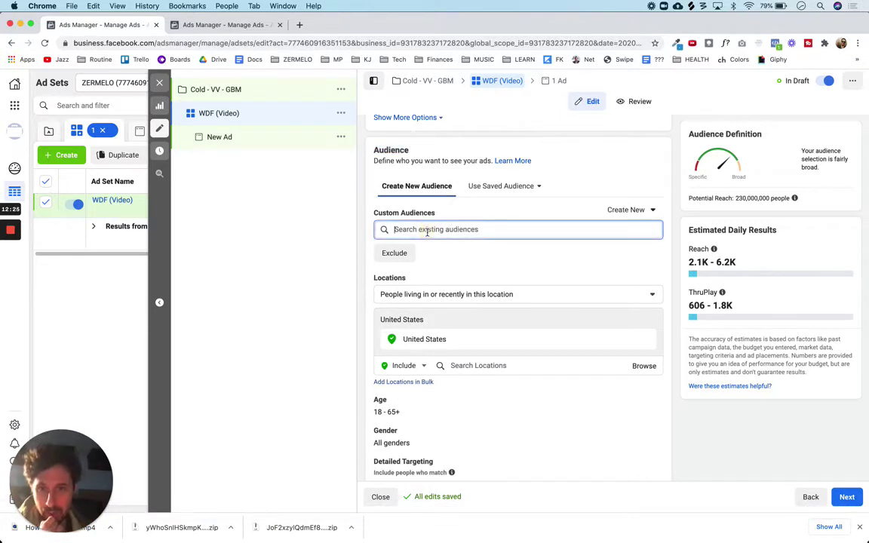
text(lal)
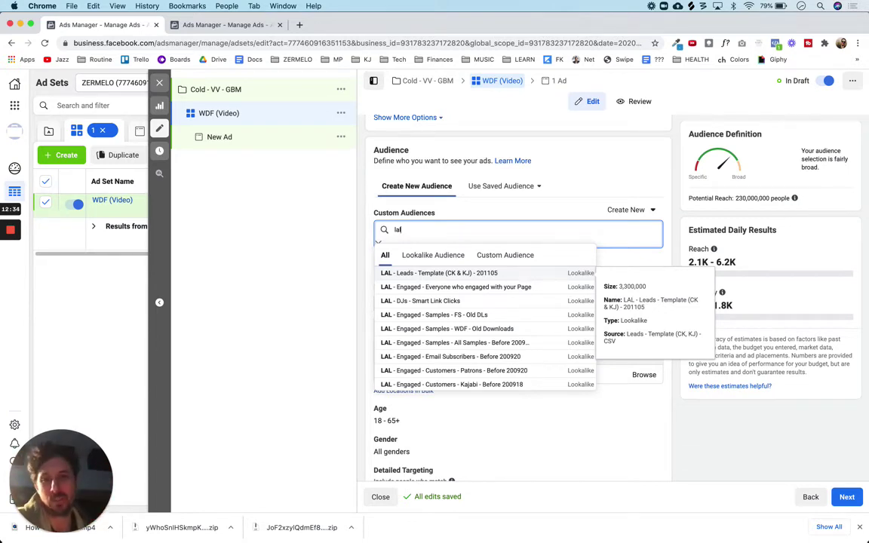
click(400, 273)
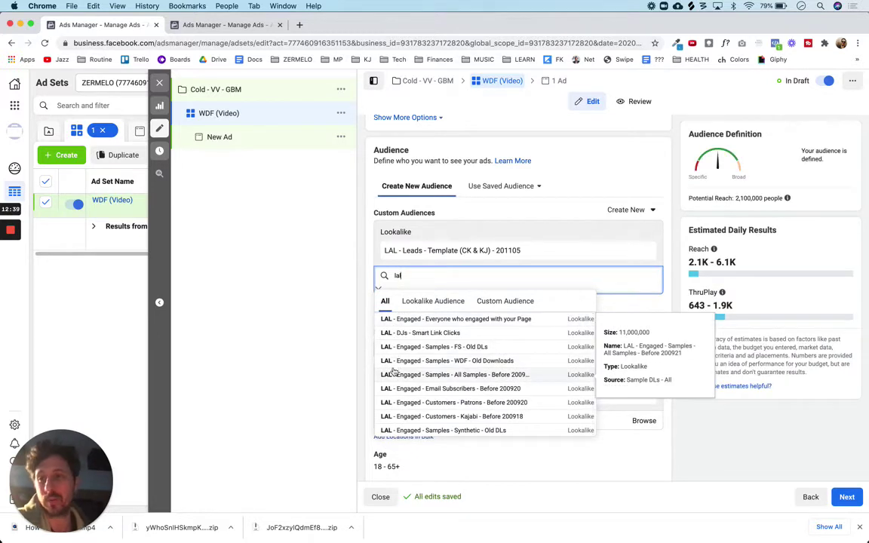
mouse_move(14, 235)
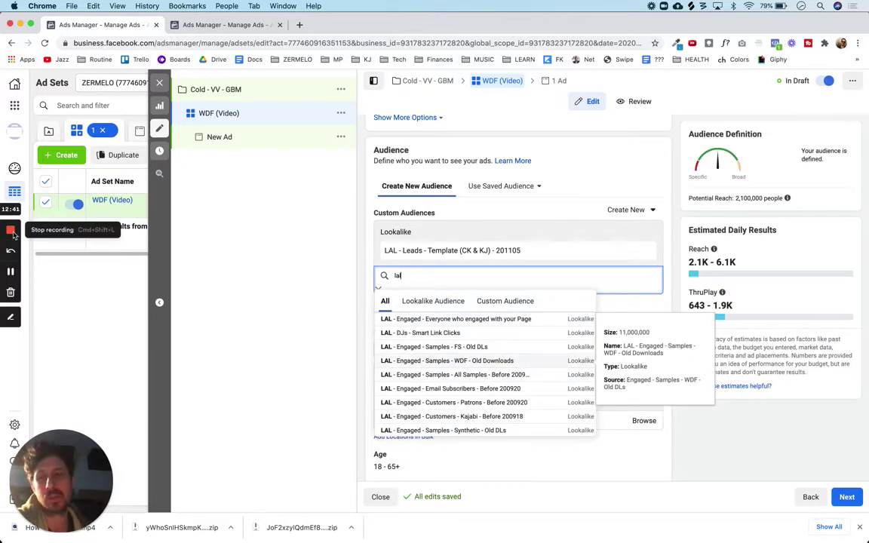
click(10, 275)
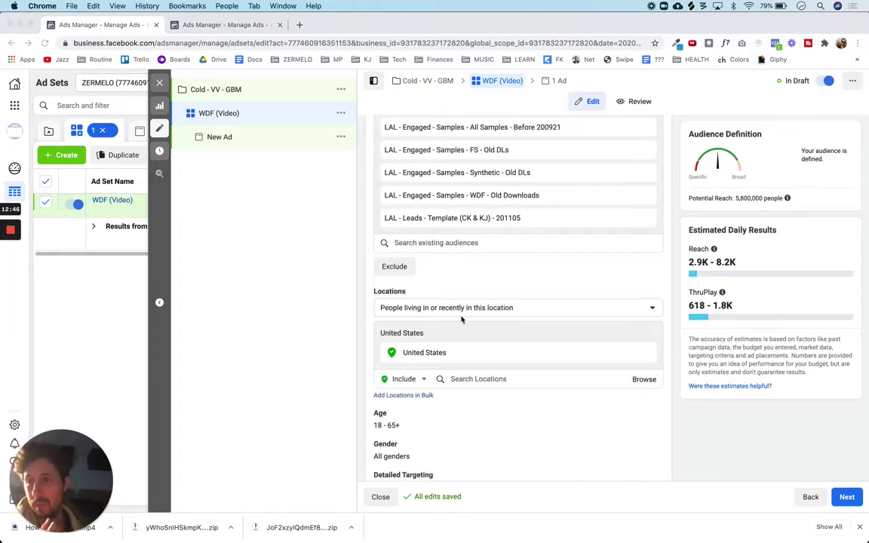
scroll(461, 319, up, 3)
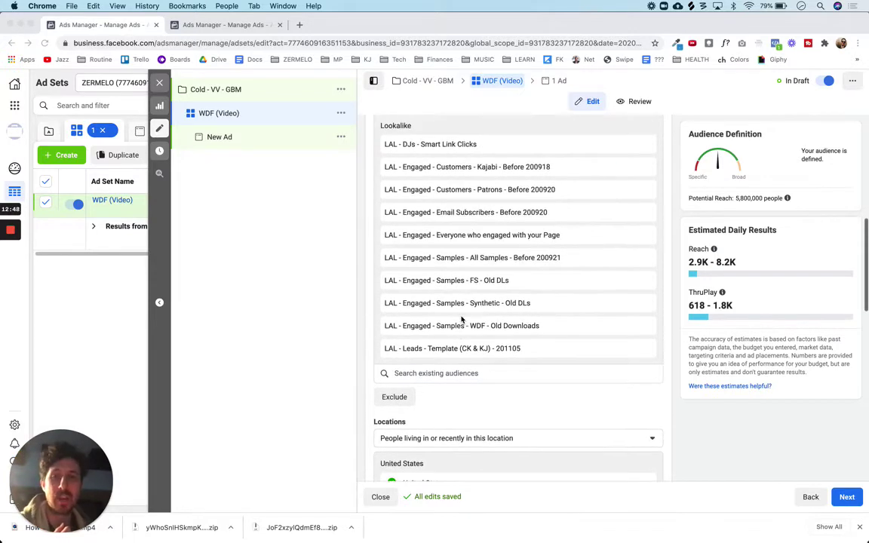
scroll(462, 319, up, 1)
Exclude the custom audience "Warm - Video views 95% ALL" from the ad set, searching the existing audiences for "warm".
scroll(462, 319, down, 5)
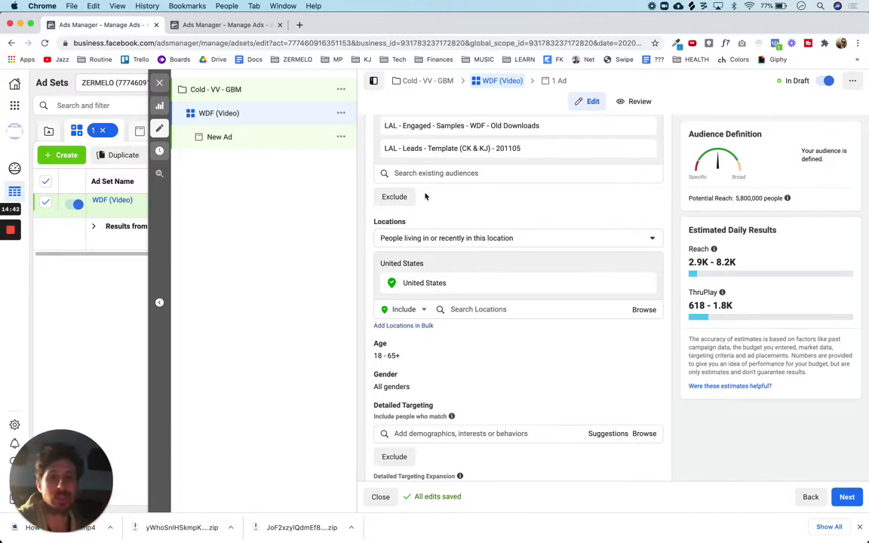
click(397, 199)
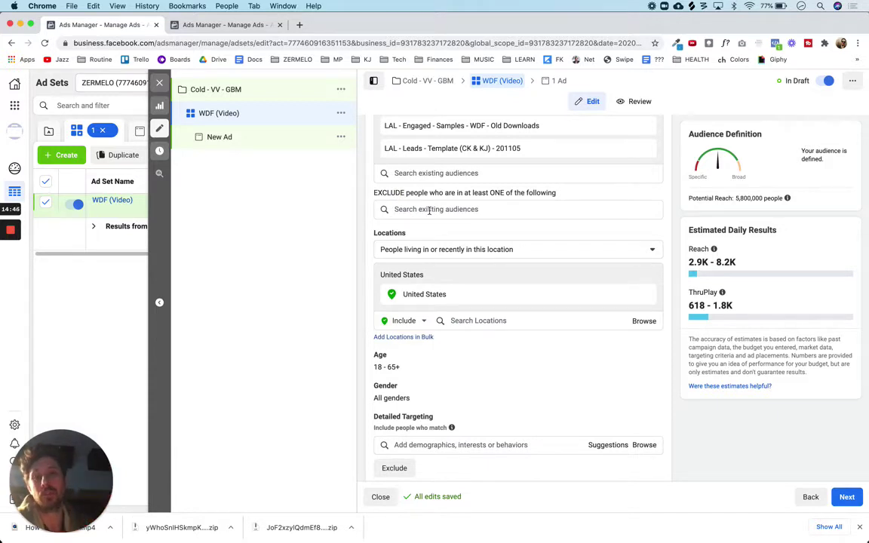
click(429, 210)
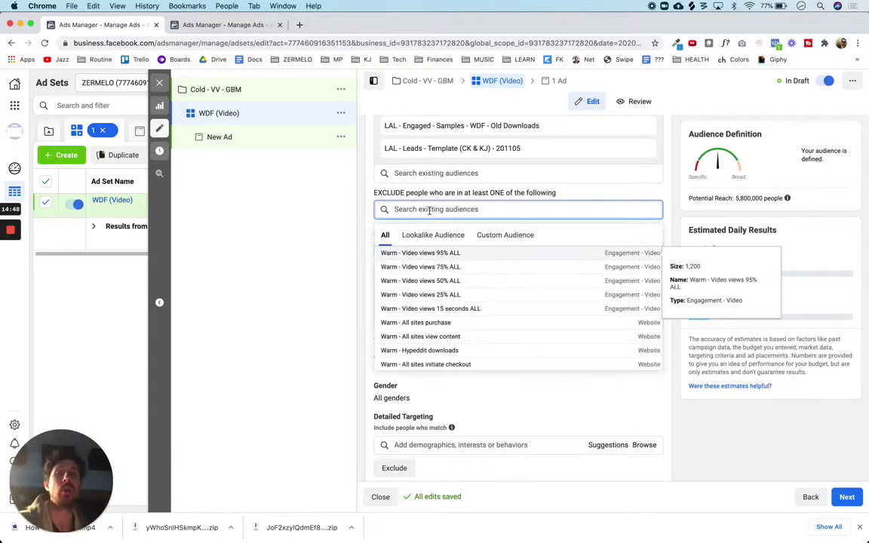
text(warm)
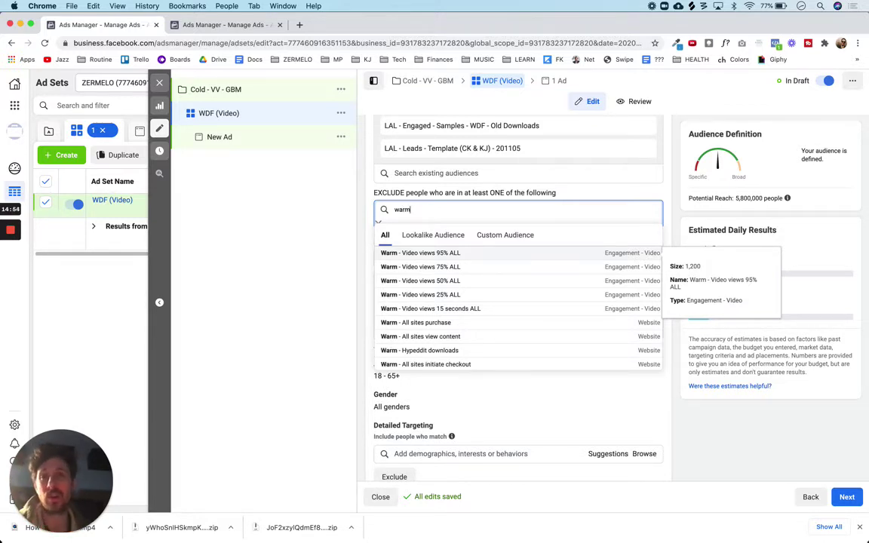
click(421, 253)
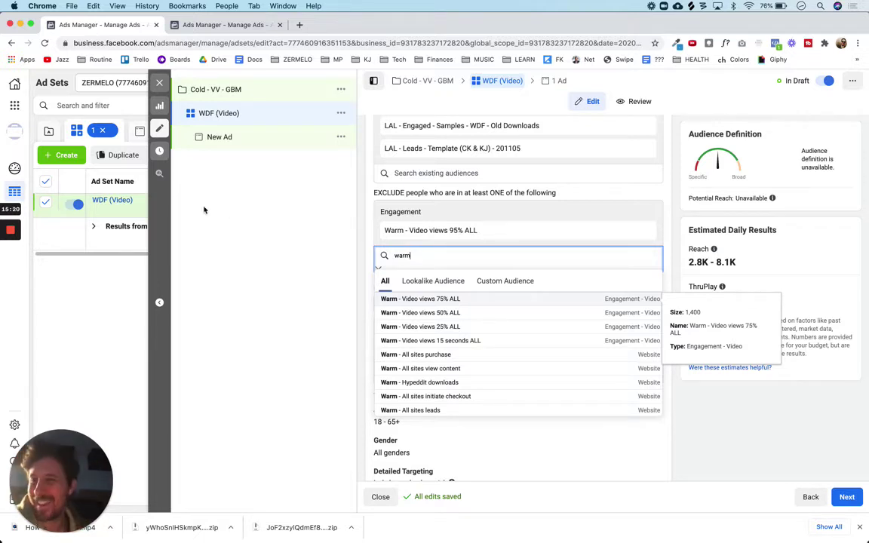
mouse_move(10, 234)
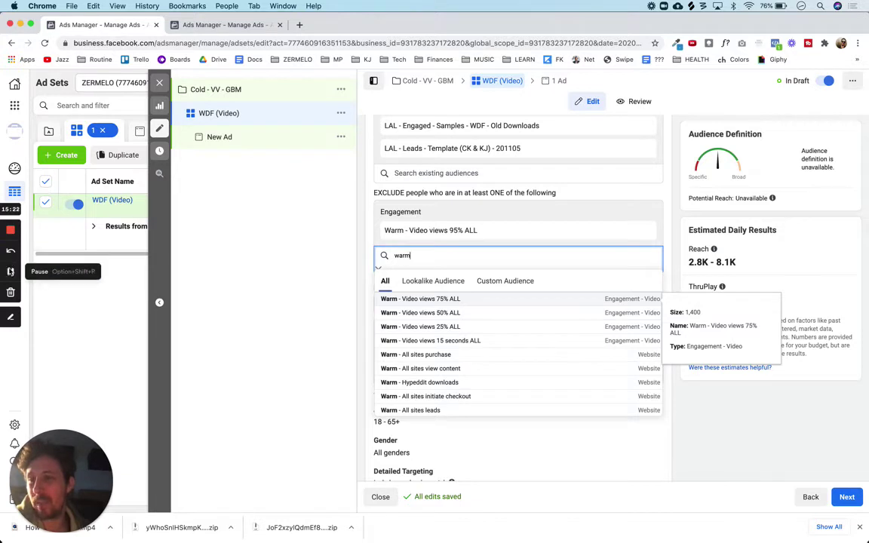
click(10, 273)
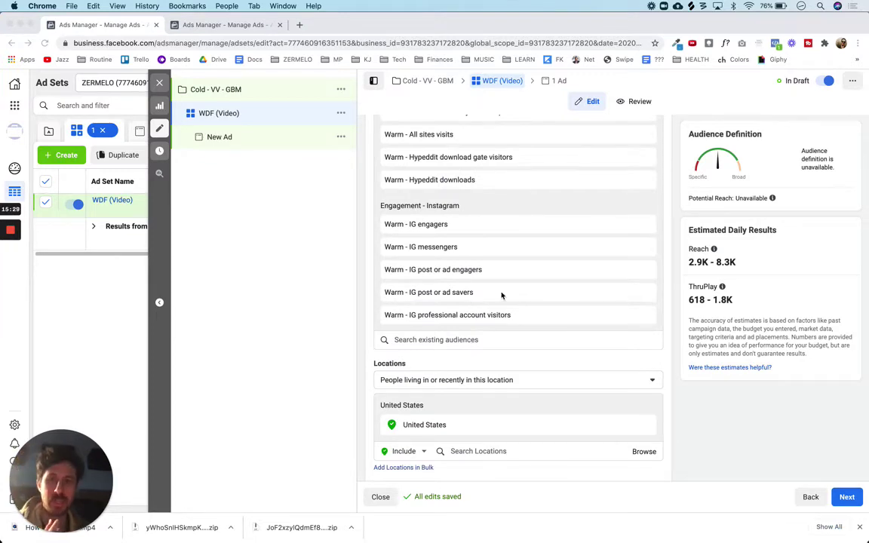
Review the ad set's excluded warm audiences and remaining targeting settings, and check where Audiences is found among the business shortcuts.
scroll(500, 295, up, 5)
scroll(502, 295, up, 8)
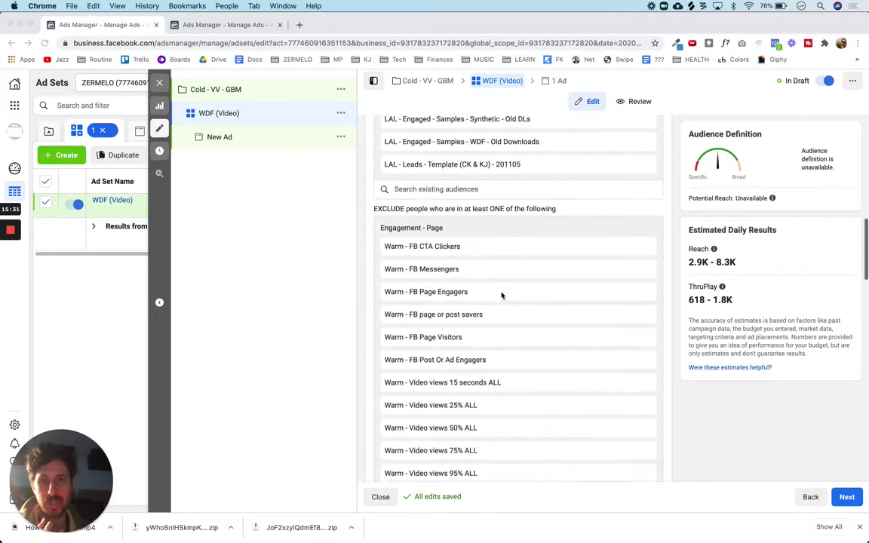
scroll(502, 295, down, 5)
scroll(502, 295, down, 12)
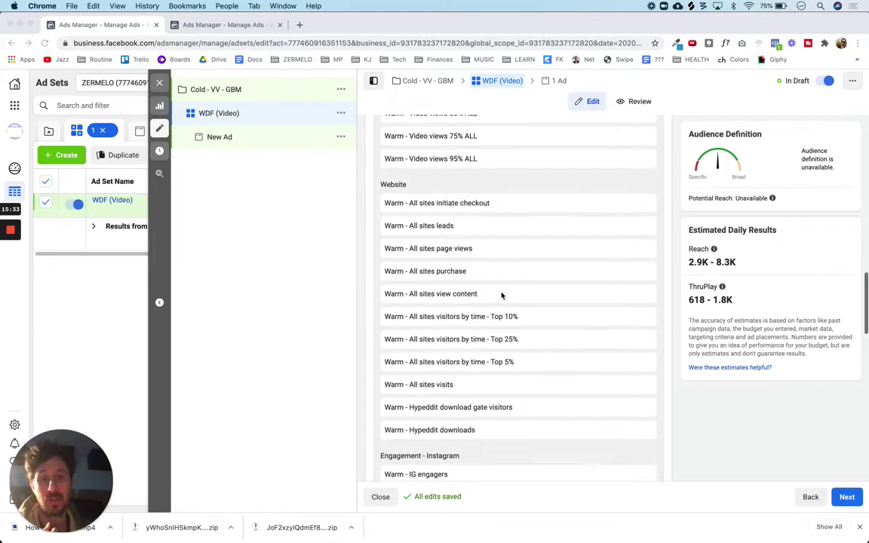
scroll(501, 295, down, 4)
scroll(502, 295, up, 2)
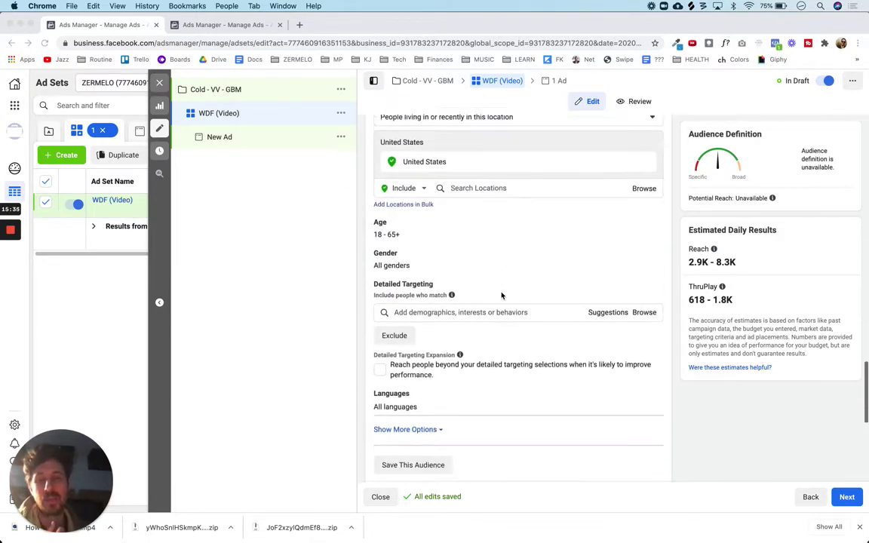
scroll(502, 295, down, 1)
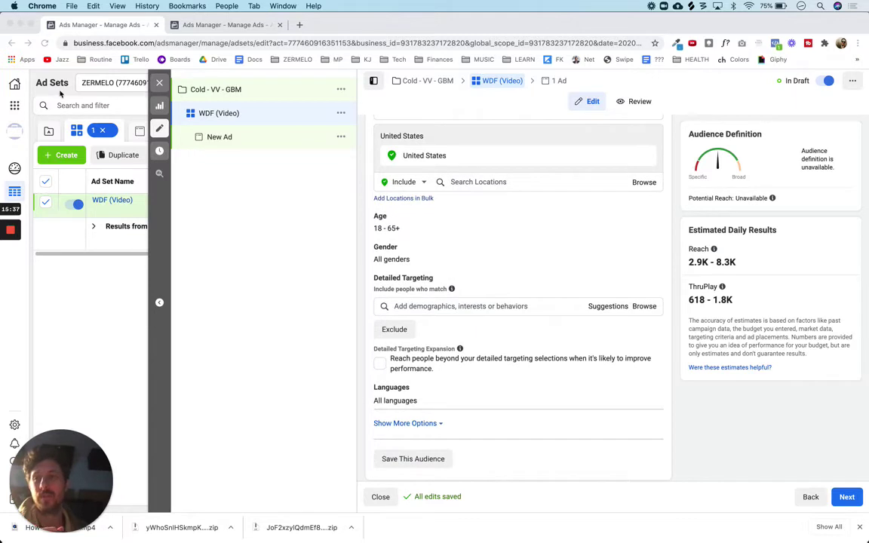
click(14, 105)
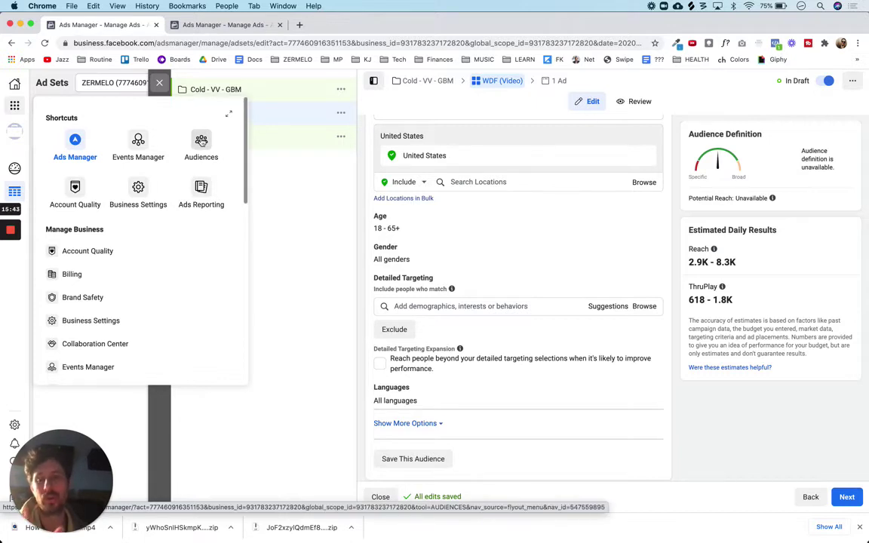
click(360, 185)
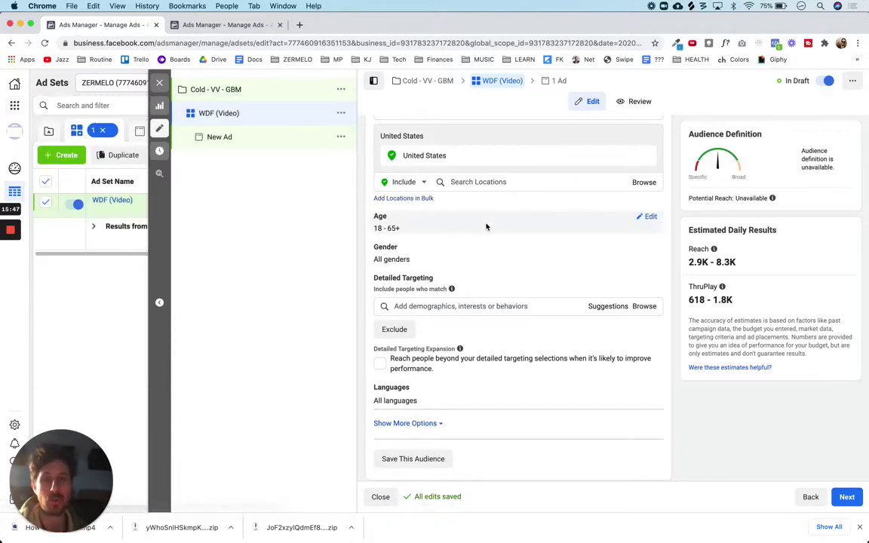
Compare the ad set's included lookalike audiences with its excluded warm audiences.
scroll(486, 227, up, 15)
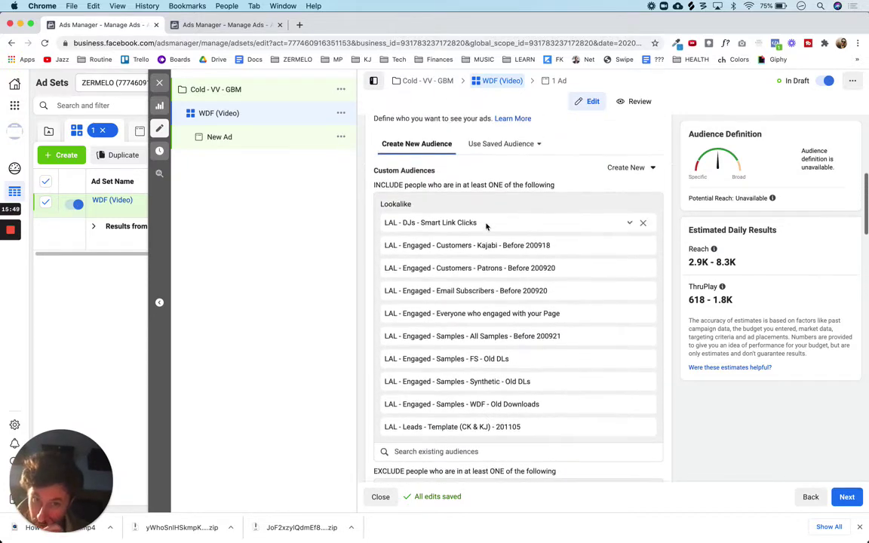
scroll(487, 227, up, 1)
scroll(486, 227, down, 2)
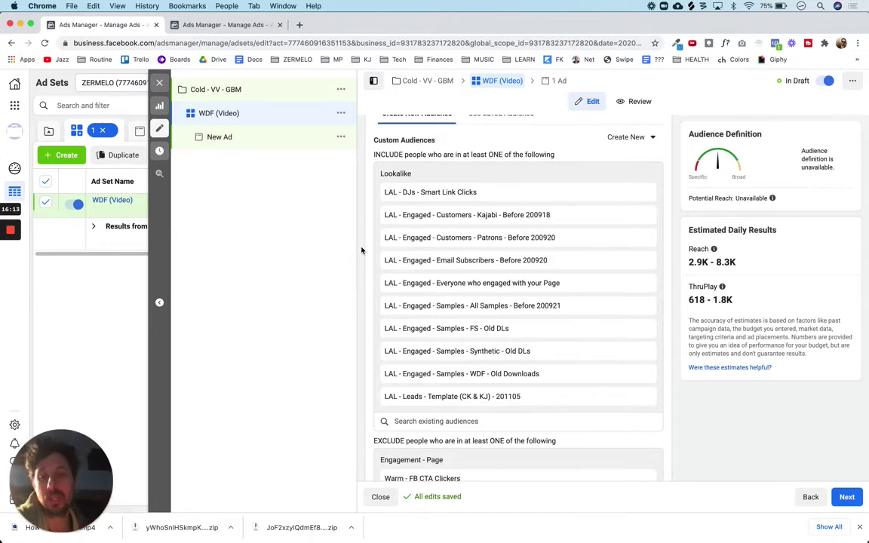
scroll(362, 251, down, 1)
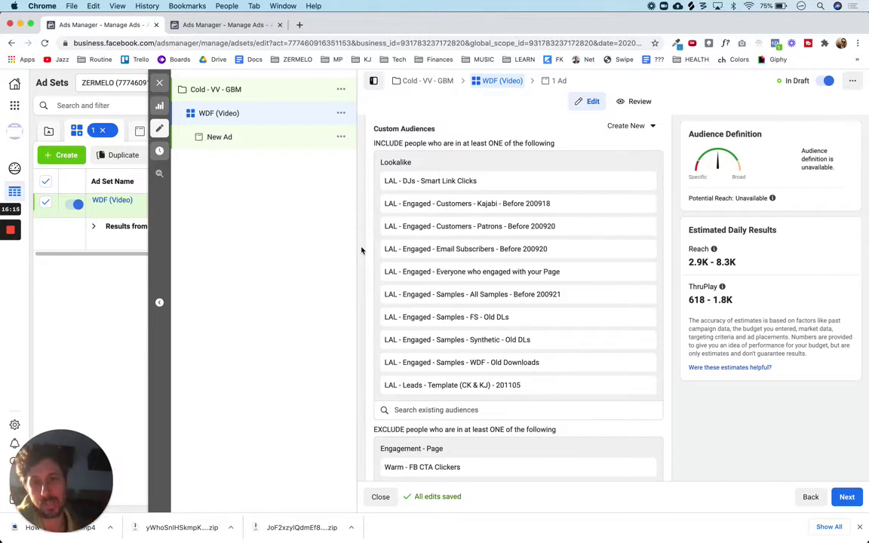
scroll(361, 251, down, 10)
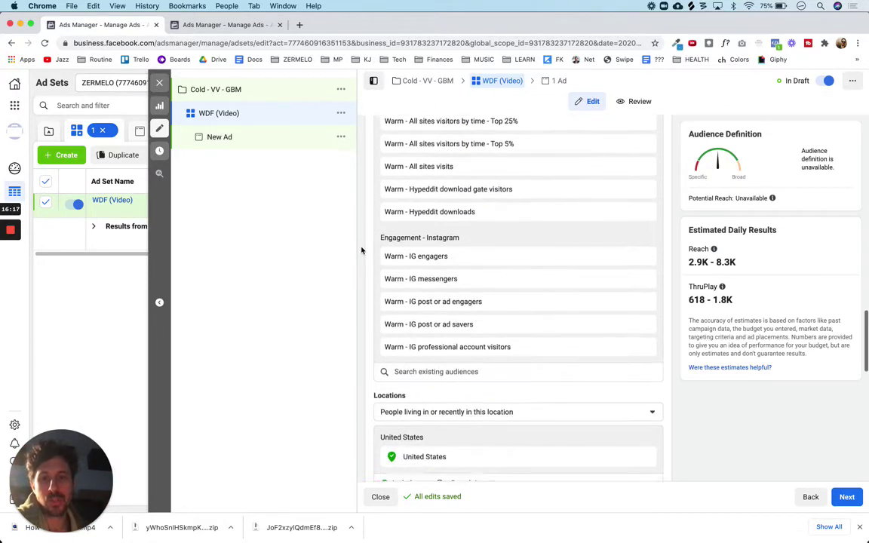
scroll(361, 250, down, 3)
scroll(362, 251, up, 12)
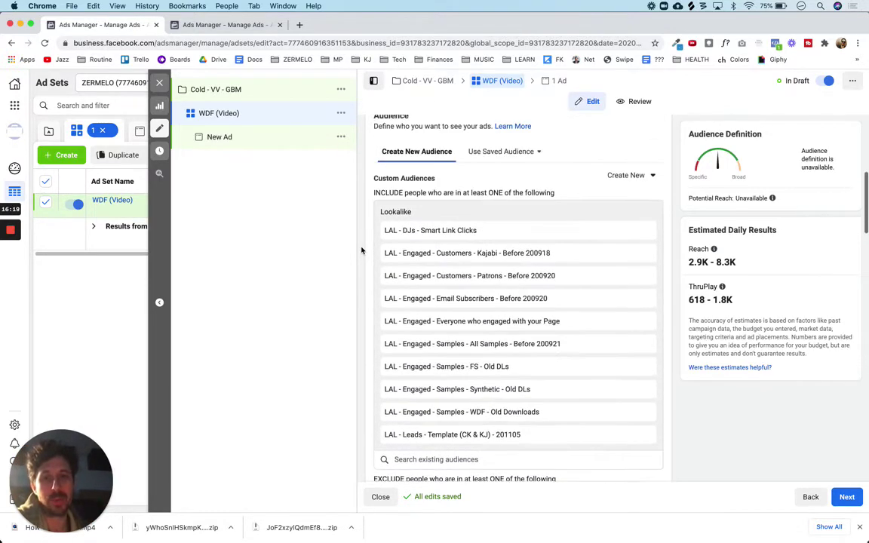
Restrict the ad set's location targeting to "People living in this location".
scroll(361, 251, down, 10)
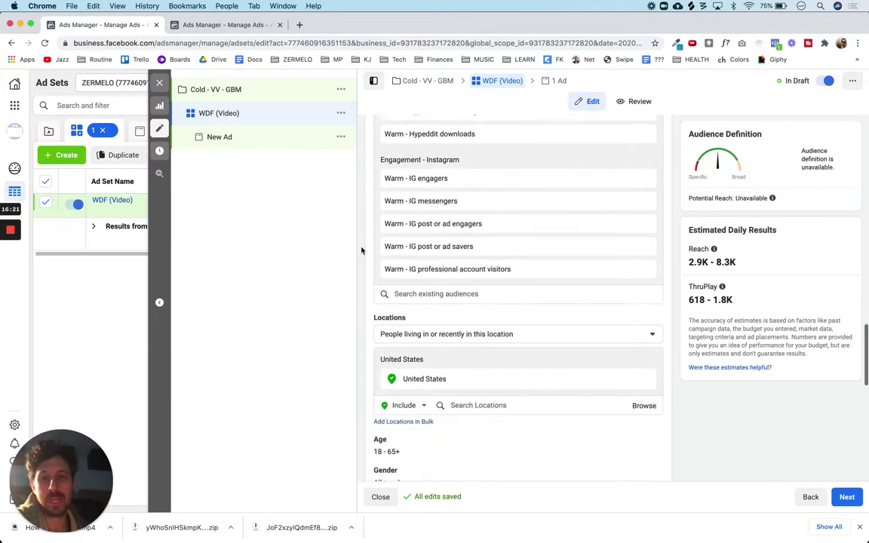
scroll(362, 251, down, 3)
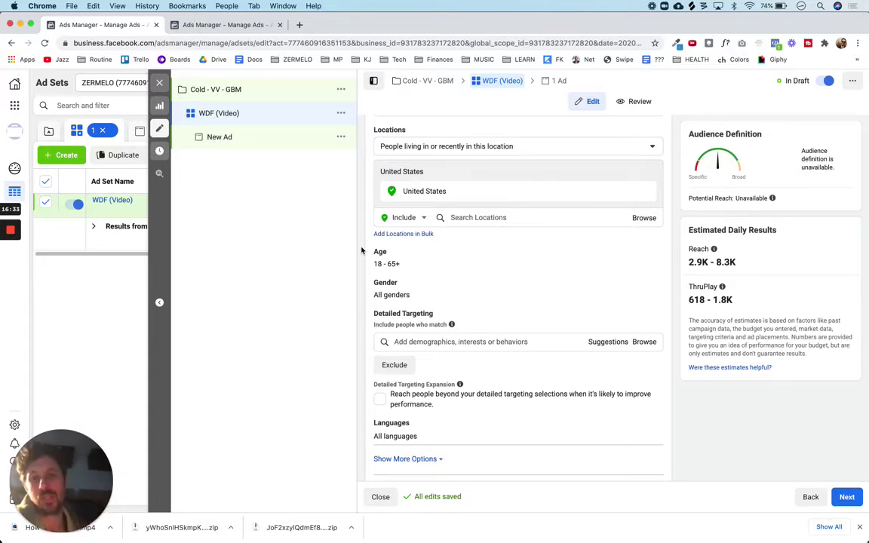
click(518, 148)
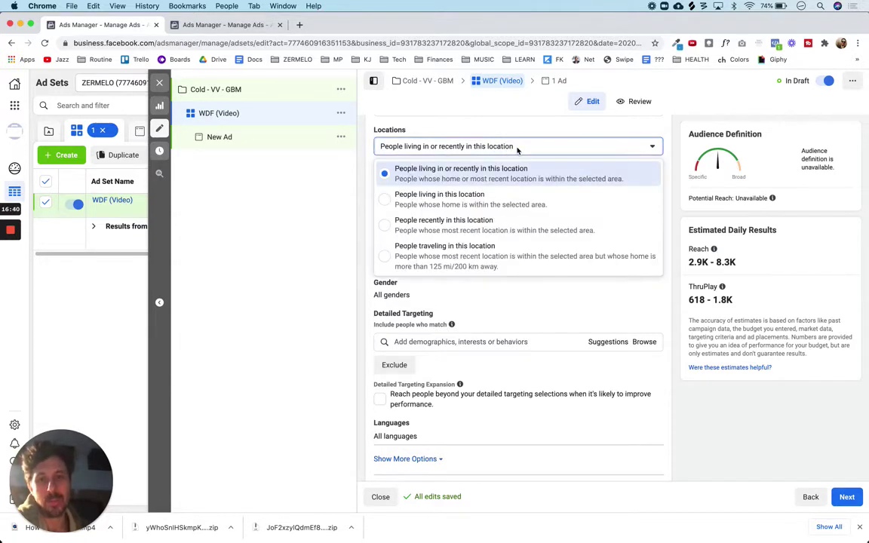
click(435, 197)
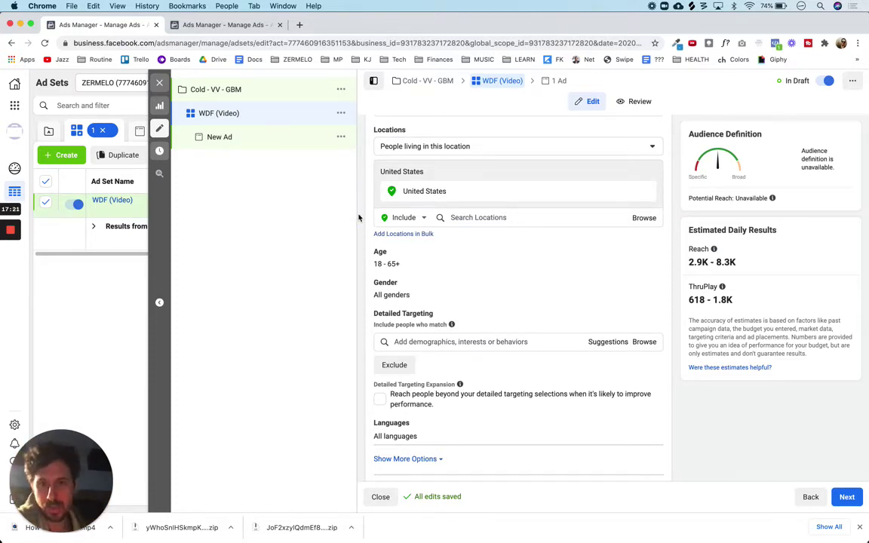
Add the United Kingdom as an included country in the ad set's locations.
click(483, 217)
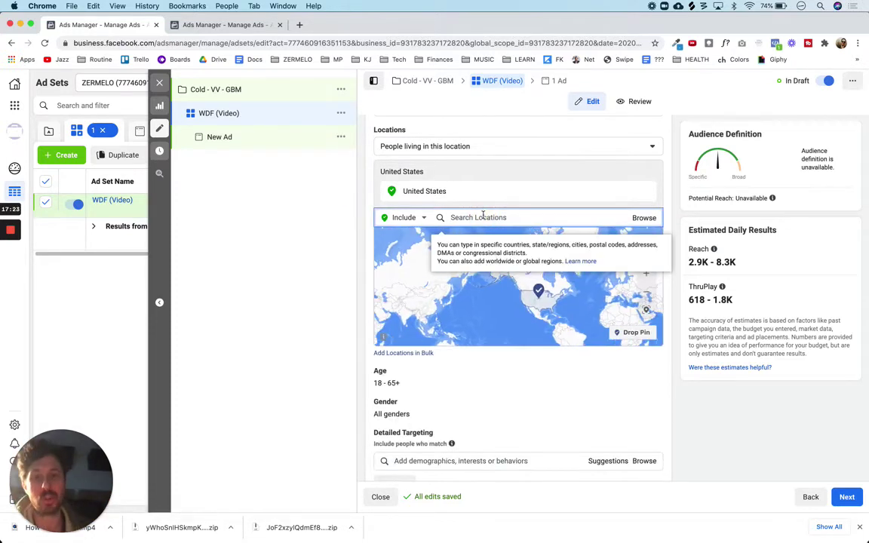
text(king)
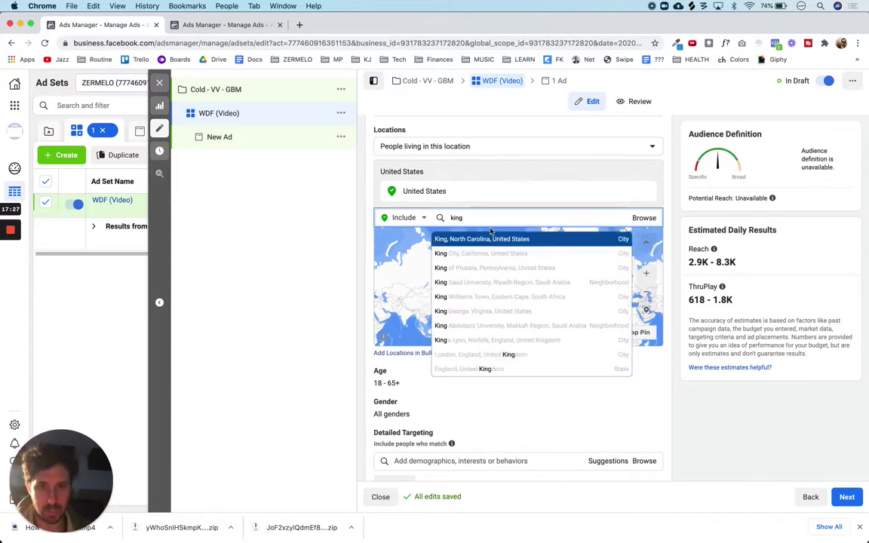
text(dom)
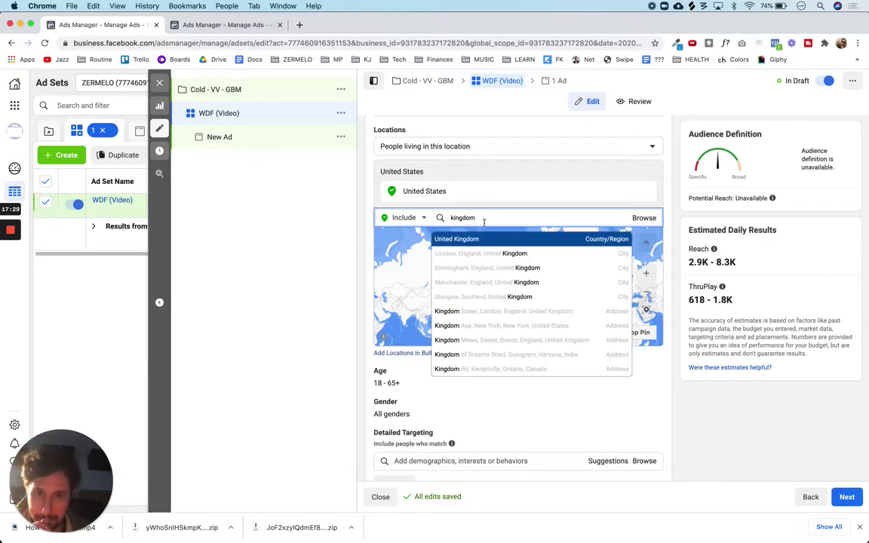
click(466, 240)
Add Canada and Australia as included countries in the ad set's locations.
scroll(464, 246, down, 5)
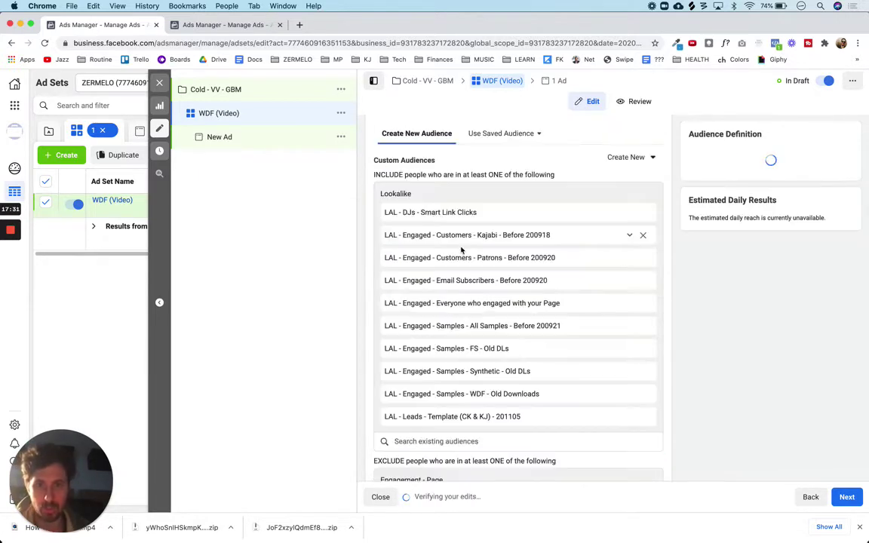
scroll(469, 273, down, 10)
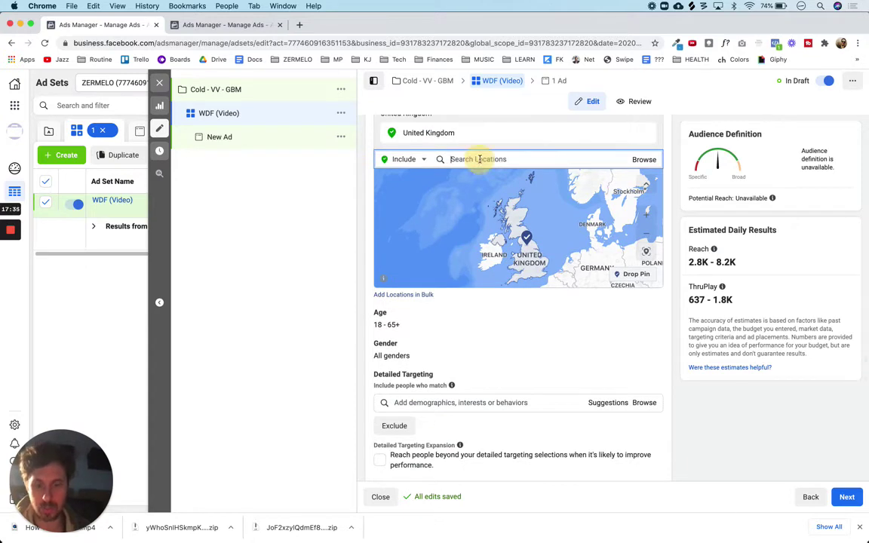
text(canada)
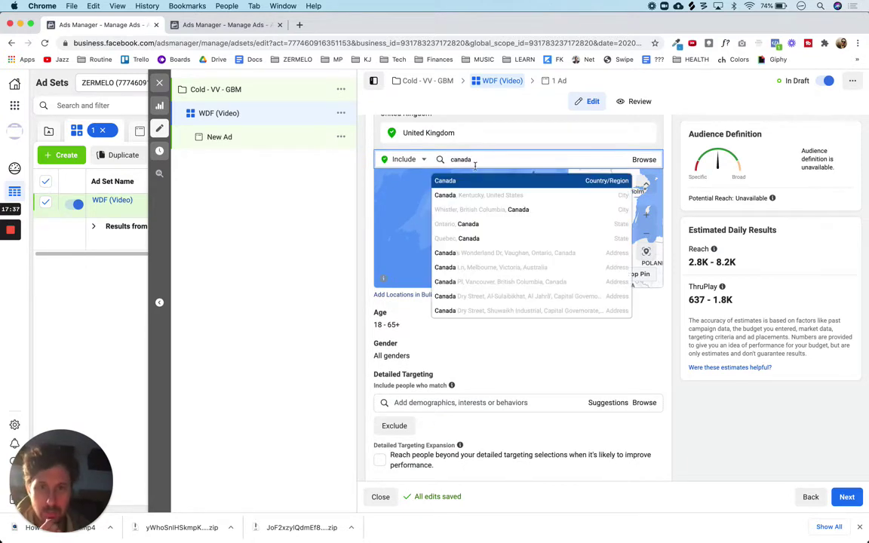
click(475, 181)
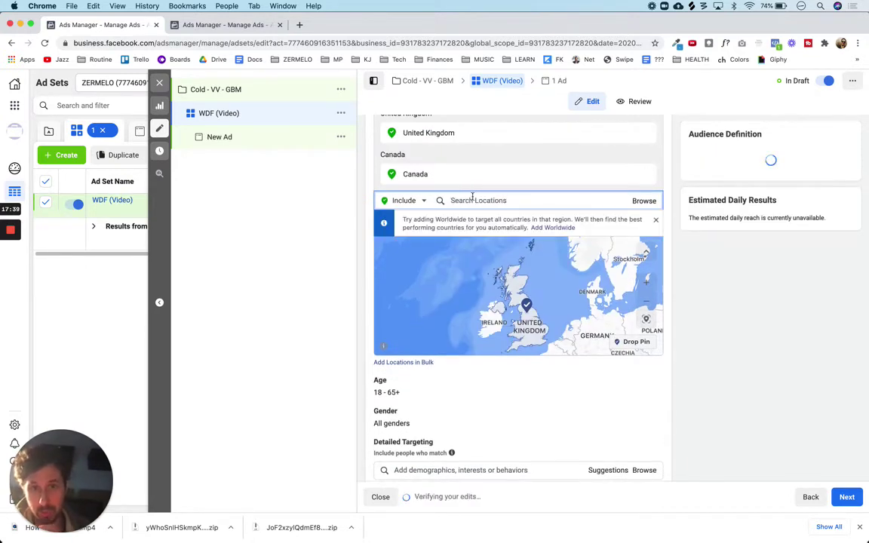
text(aus)
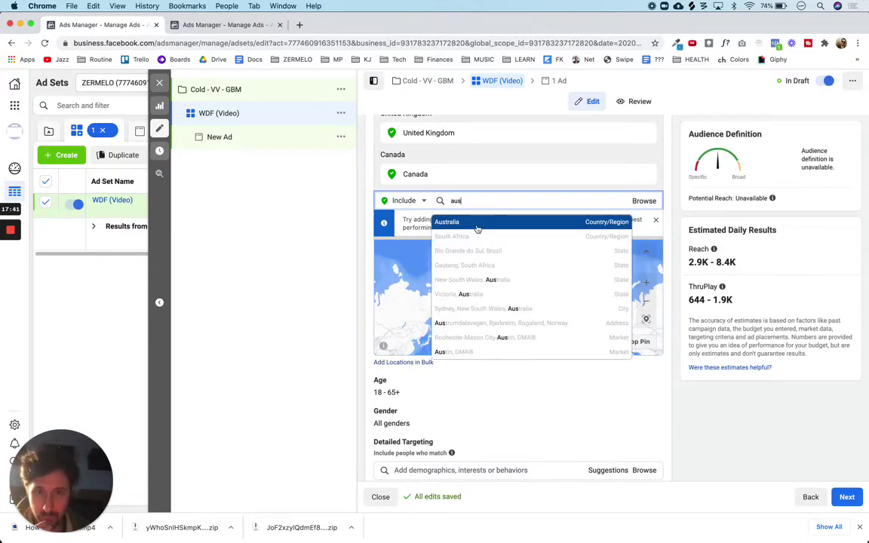
click(475, 224)
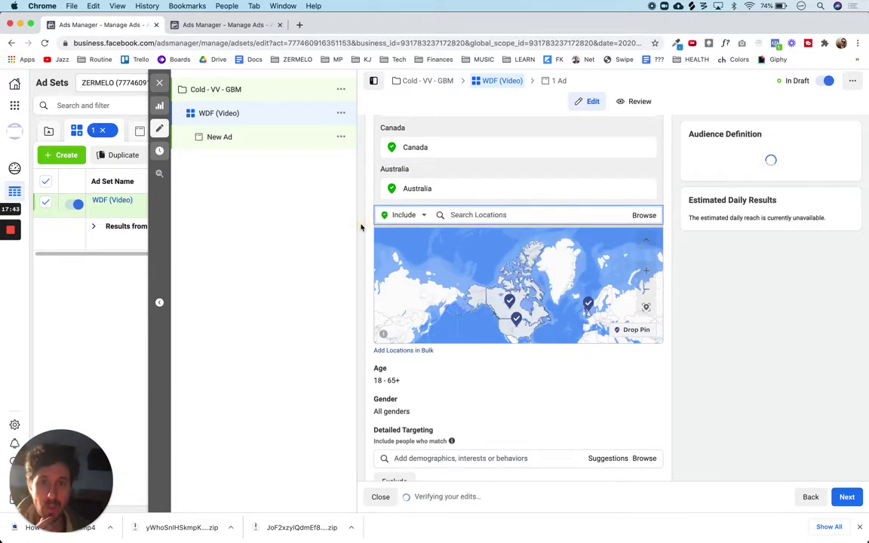
scroll(361, 227, up, 15)
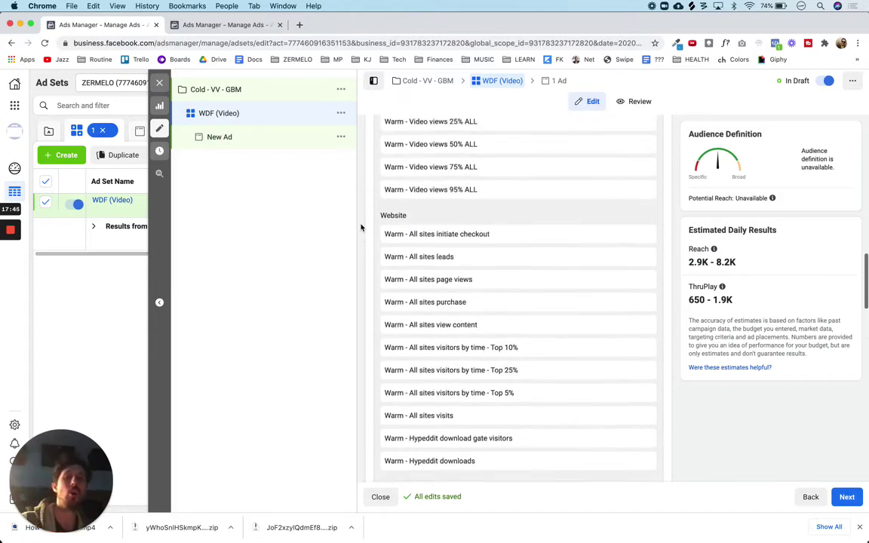
Limit the ad set's age targeting to a maximum age of 44.
scroll(360, 227, up, 5)
scroll(361, 227, down, 1)
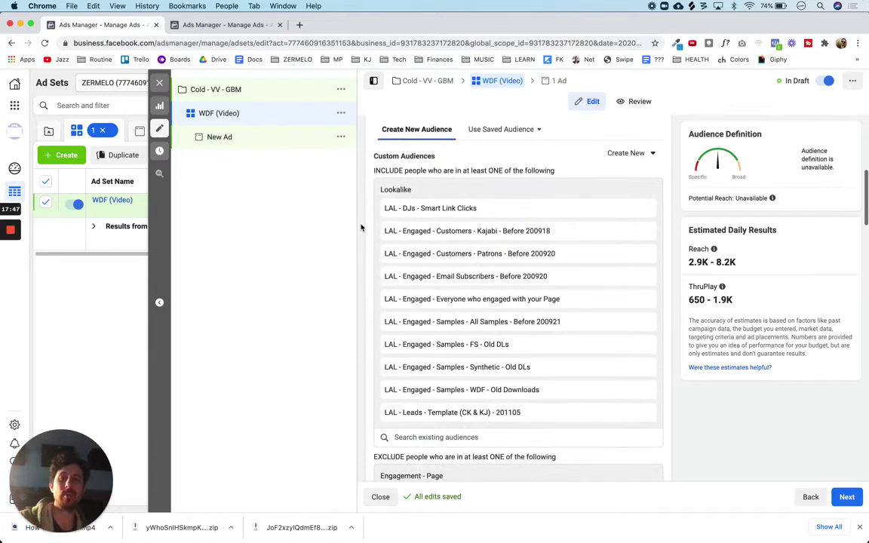
scroll(361, 227, down, 4)
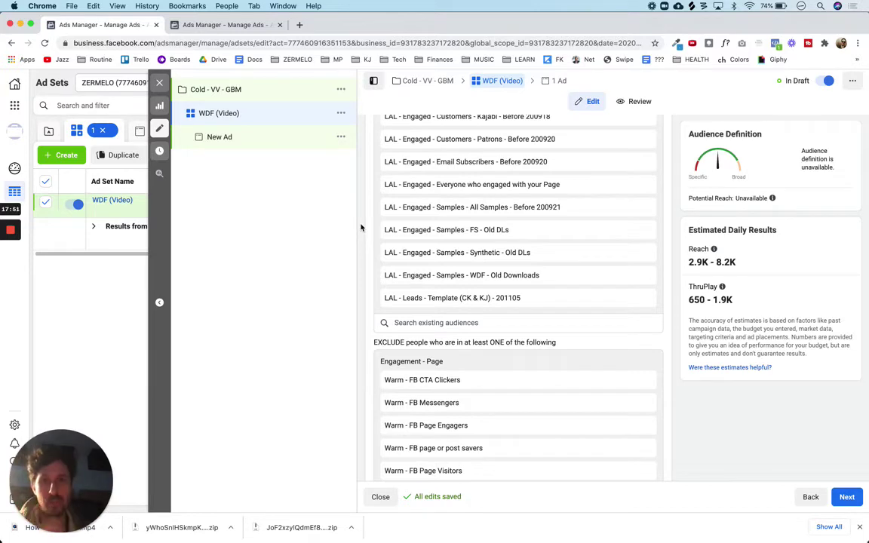
scroll(360, 227, down, 5)
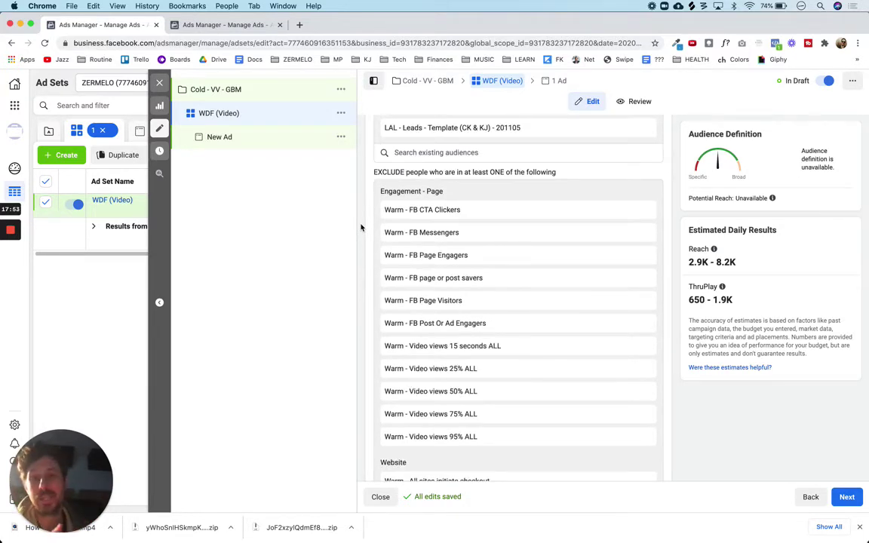
scroll(361, 227, down, 2)
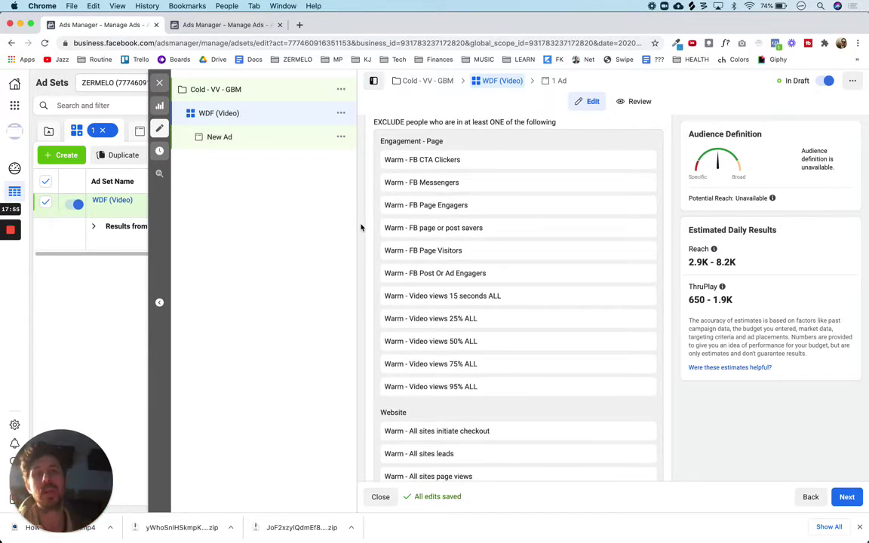
scroll(361, 227, down, 20)
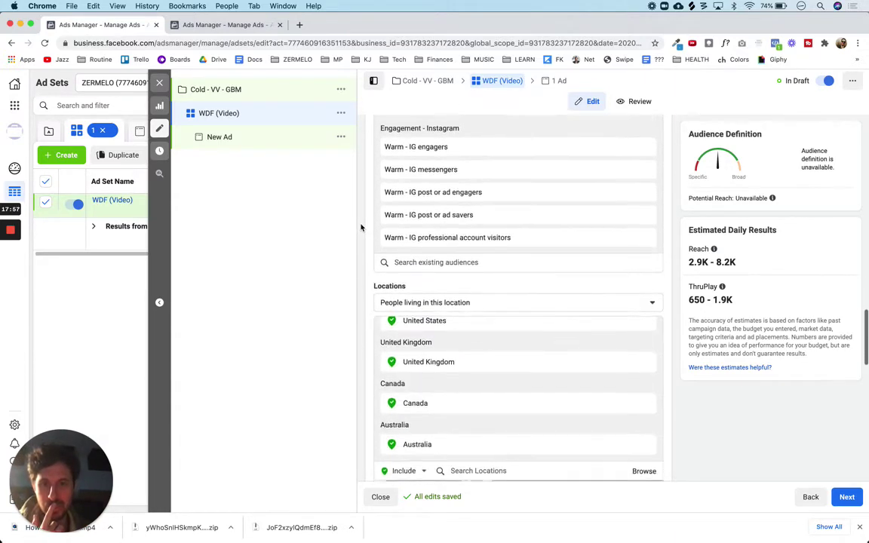
scroll(360, 227, down, 5)
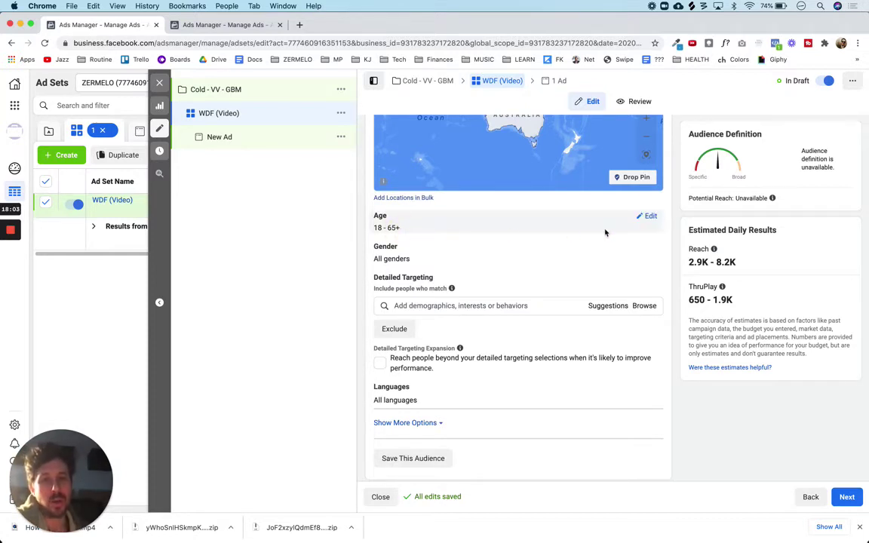
click(647, 217)
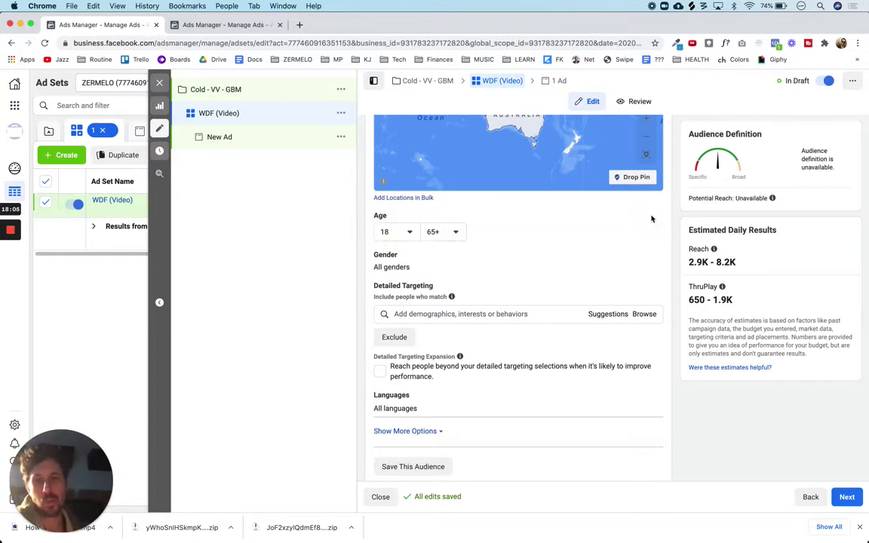
click(456, 234)
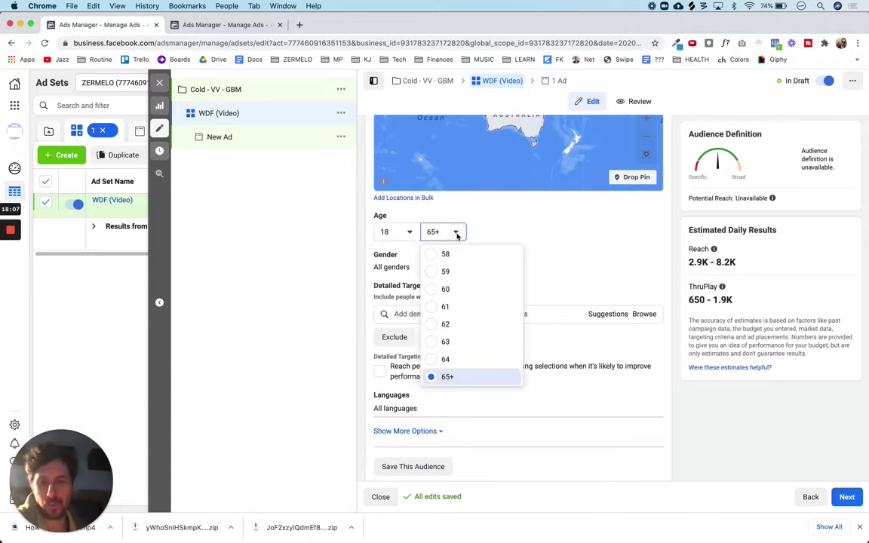
scroll(456, 324, up, 5)
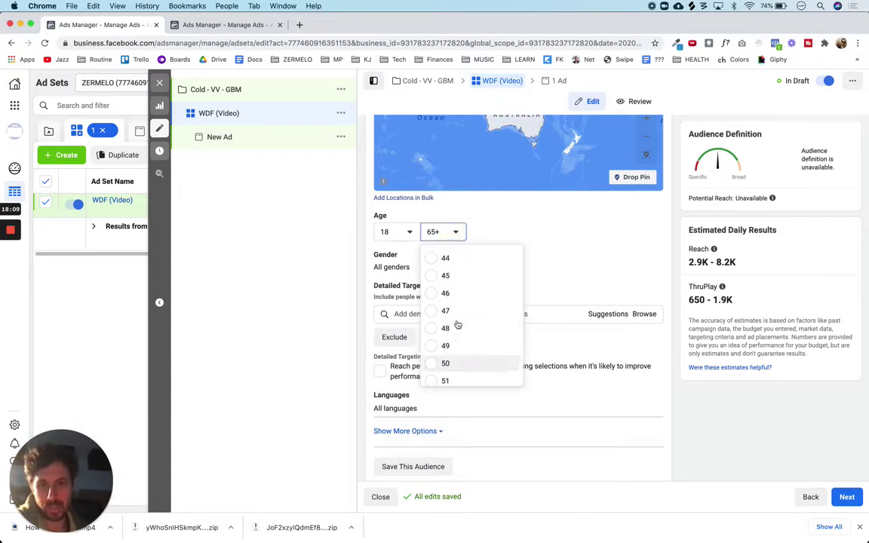
scroll(457, 325, up, 1)
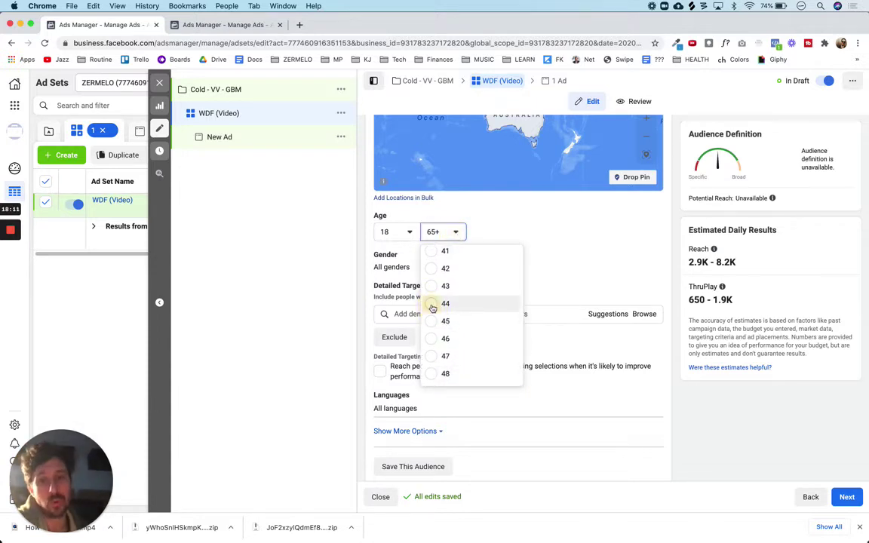
click(432, 304)
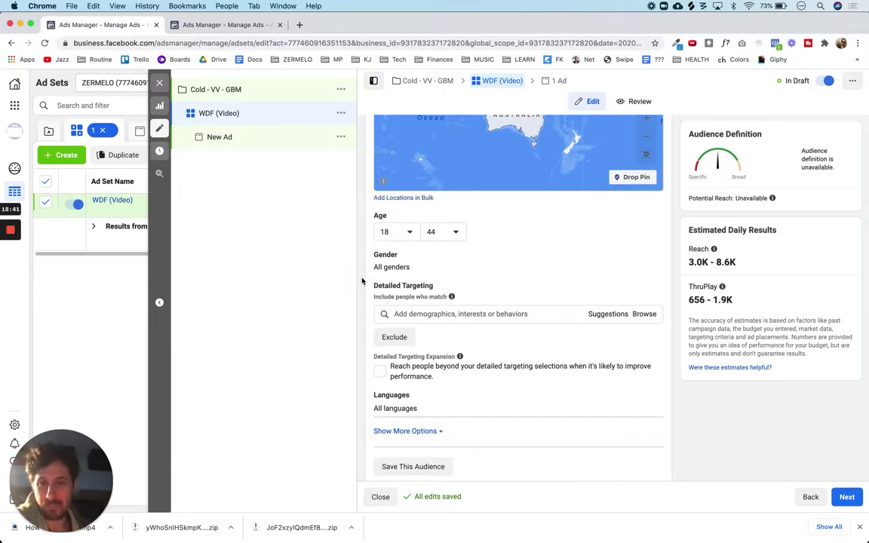
Add the interest "Chris Lake" to the ad set's included detailed targeting.
scroll(361, 288, down, 1)
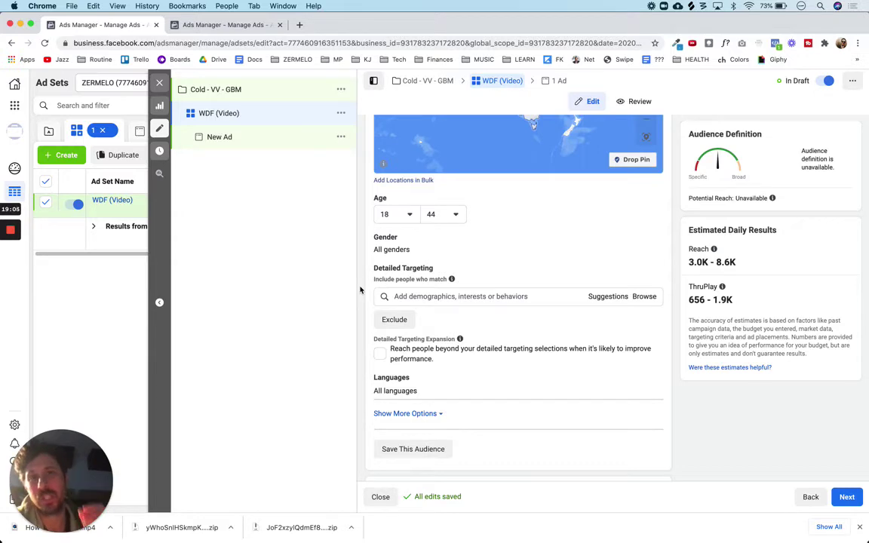
scroll(359, 290, up, 15)
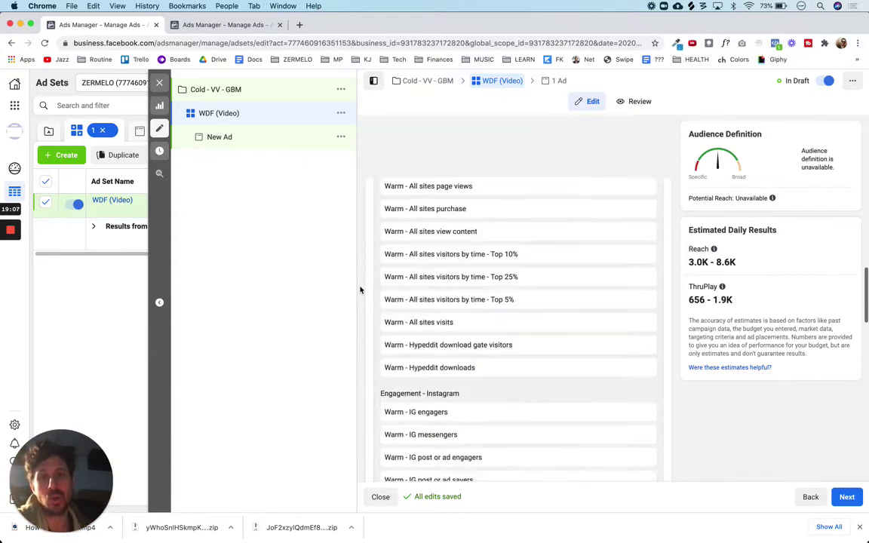
scroll(360, 289, down, 10)
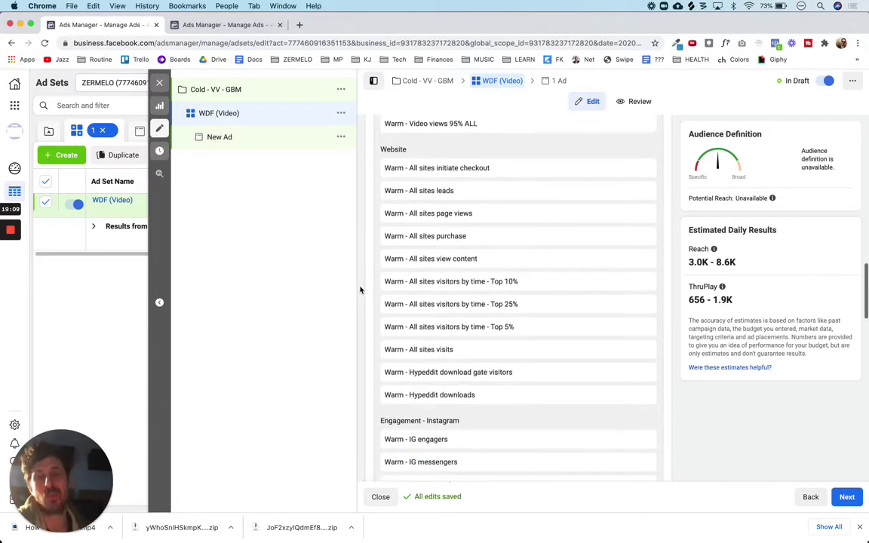
scroll(360, 289, down, 10)
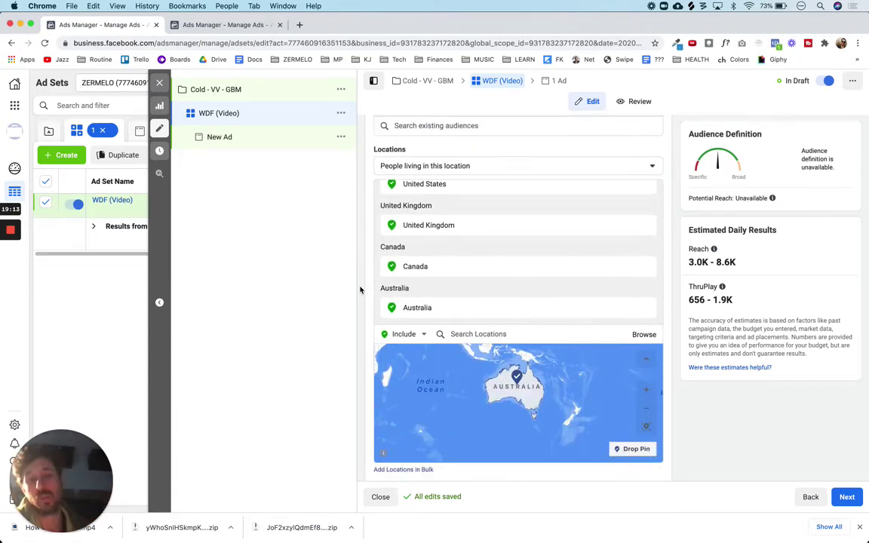
scroll(360, 290, down, 5)
scroll(360, 289, down, 2)
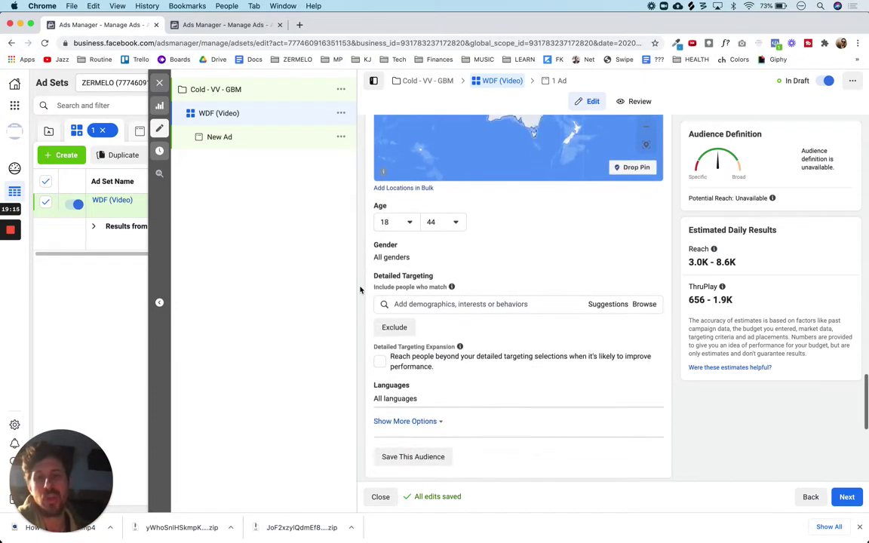
scroll(360, 290, down, 1)
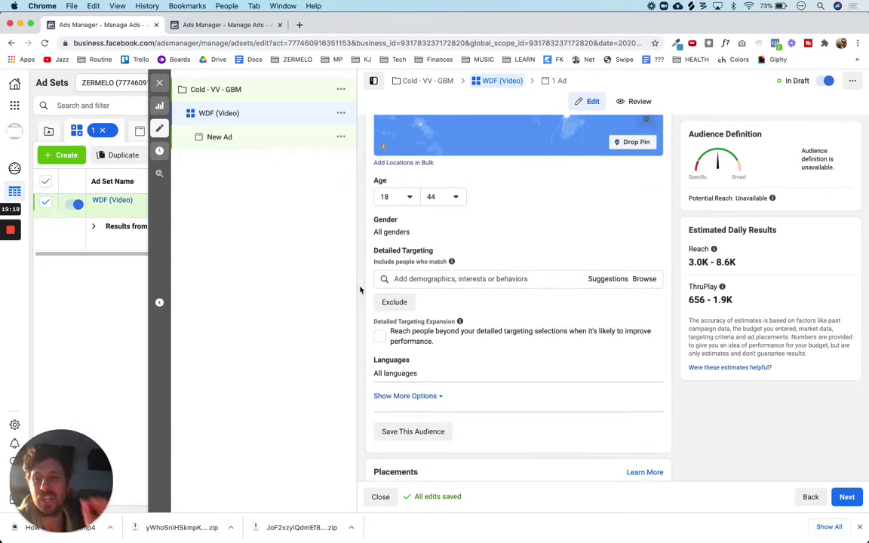
click(487, 278)
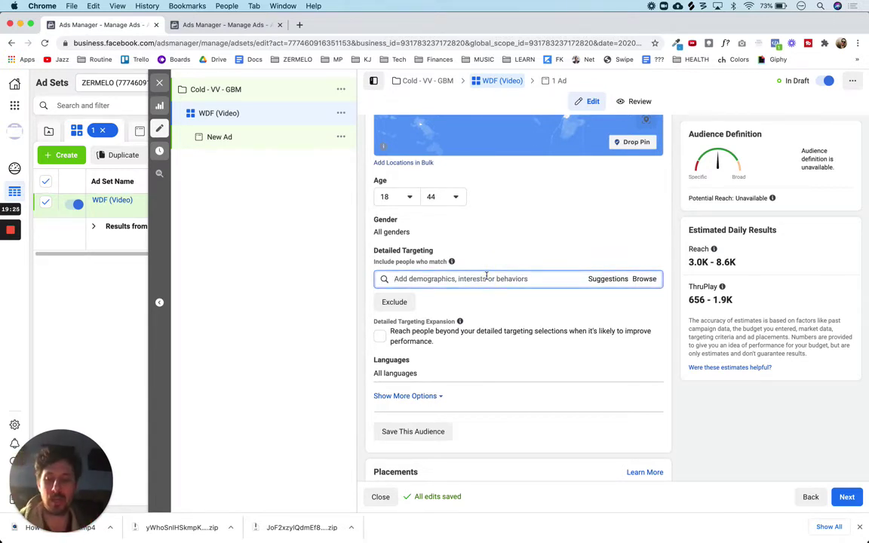
text(chris)
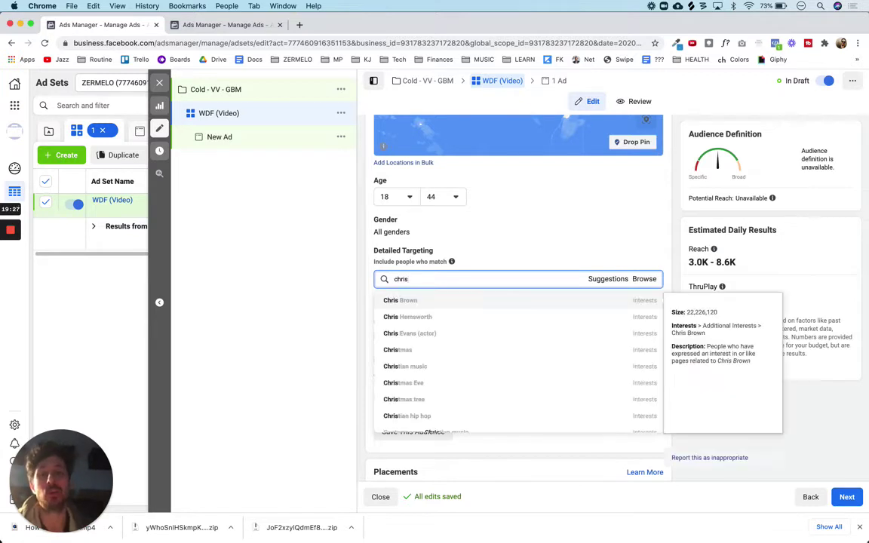
text( lake)
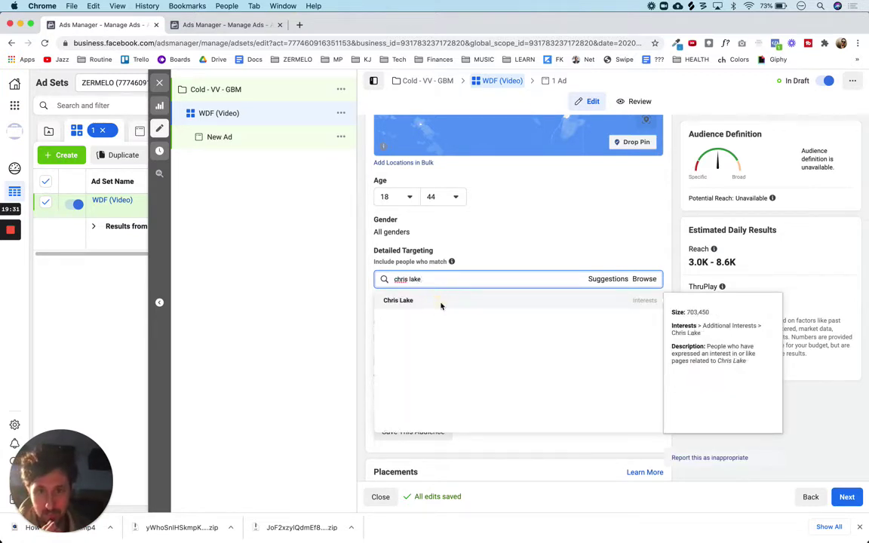
click(441, 303)
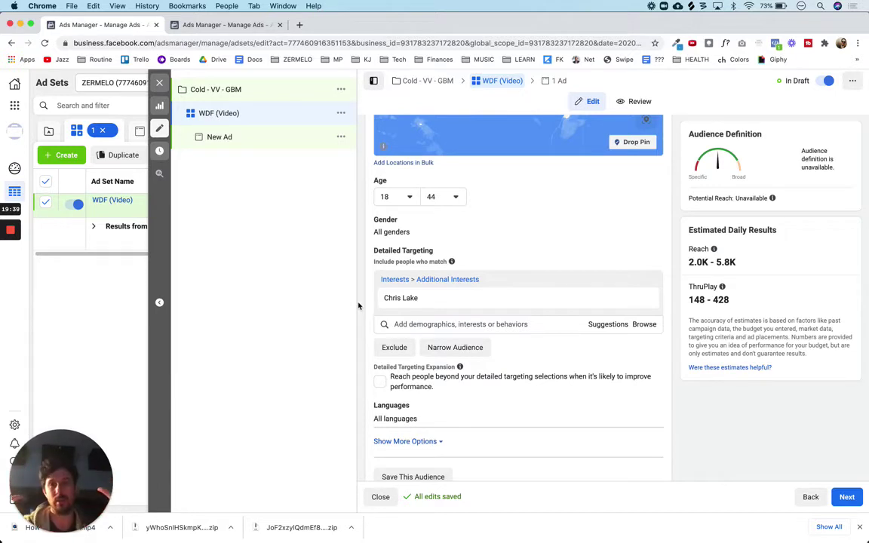
Add the suggested interests "Carl Cox" and "Jamie Jones (DJ)" to the ad set's included detailed targeting.
mouse_move(413, 299)
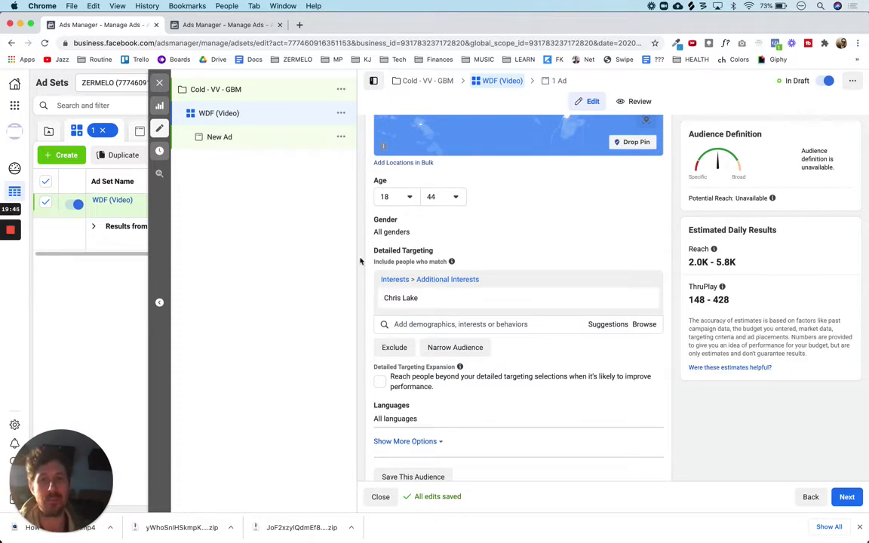
scroll(361, 260, up, 15)
scroll(438, 188, down, 3)
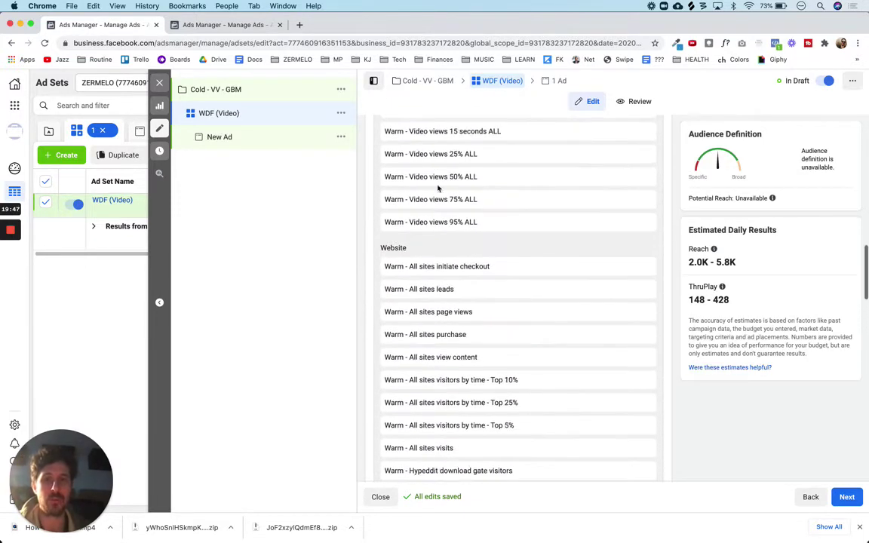
scroll(439, 311, up, 6)
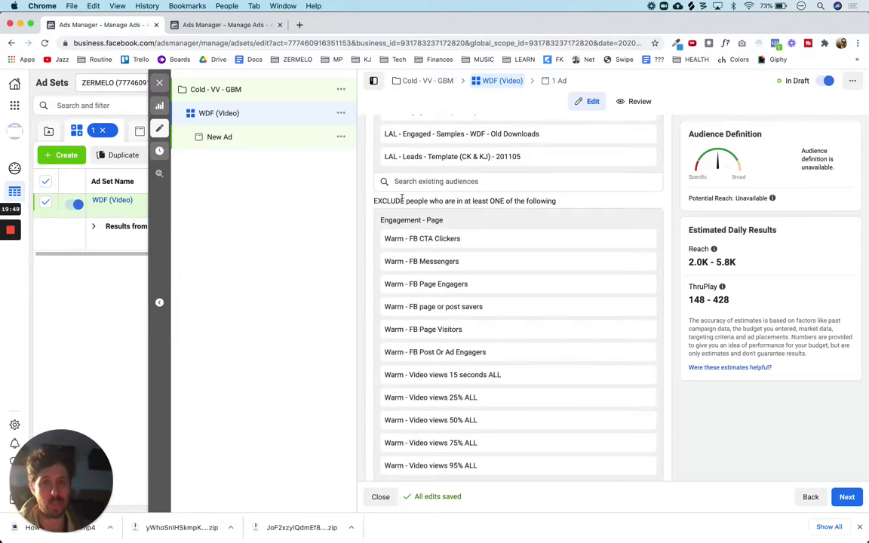
scroll(413, 337, down, 10)
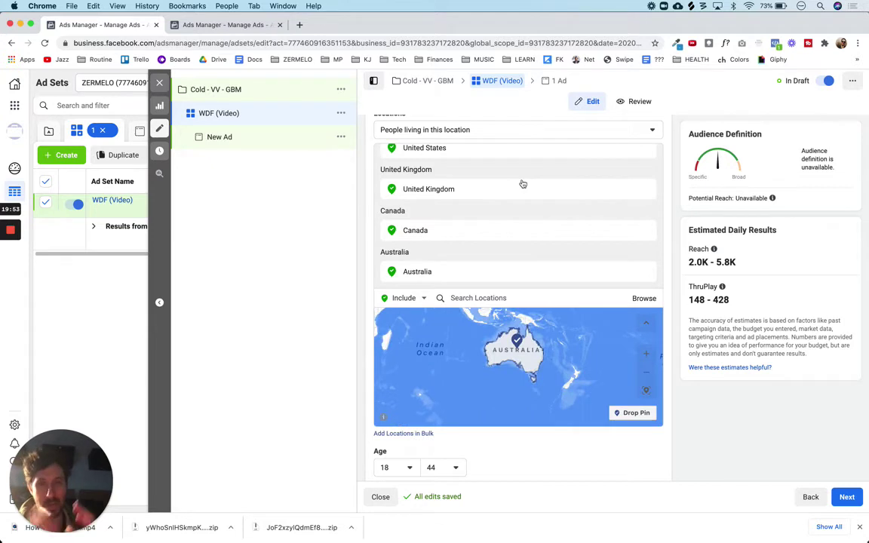
scroll(362, 320, down, 5)
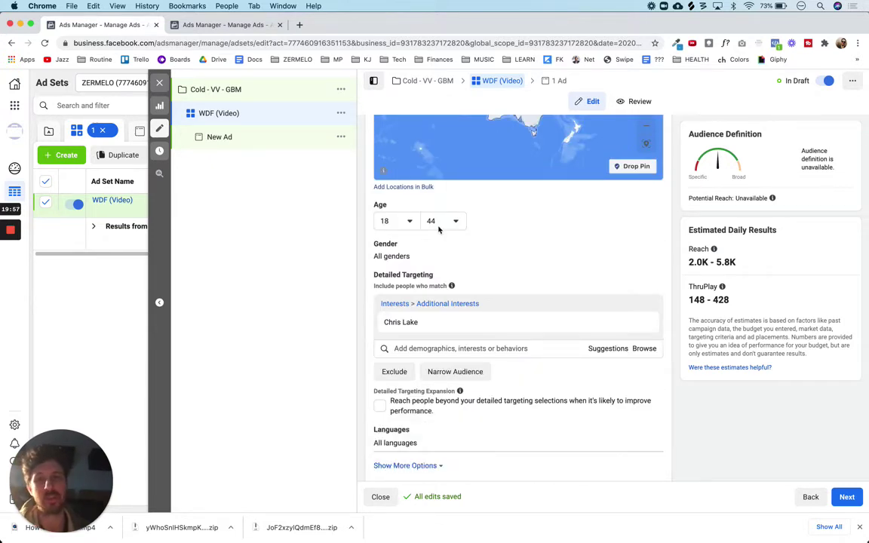
scroll(359, 295, down, 3)
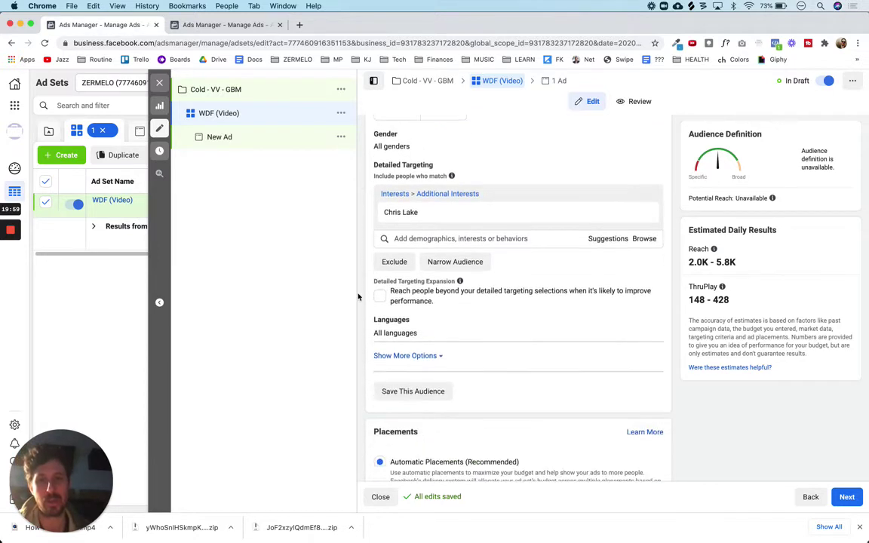
click(462, 238)
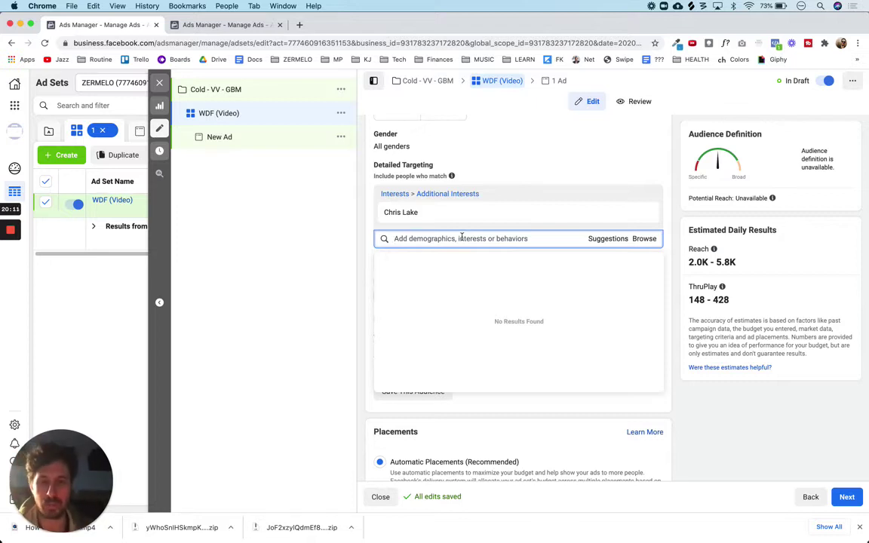
click(363, 237)
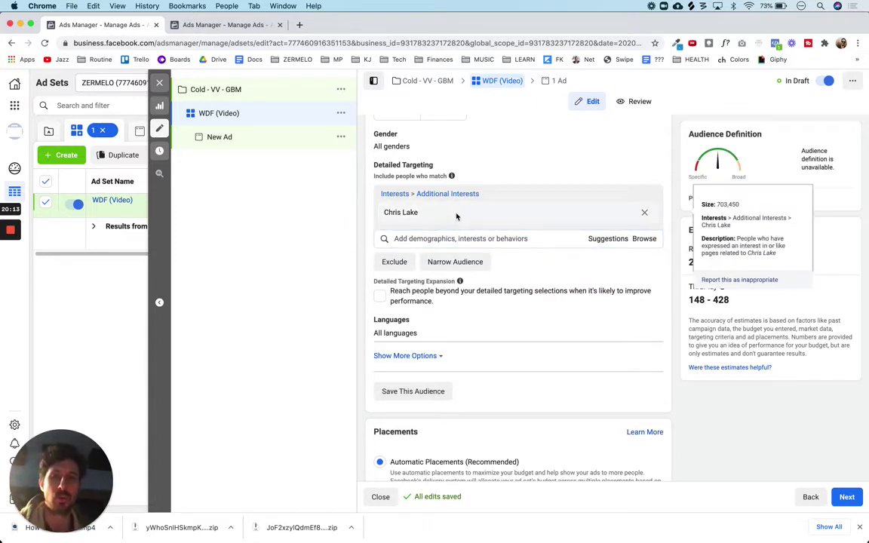
click(605, 239)
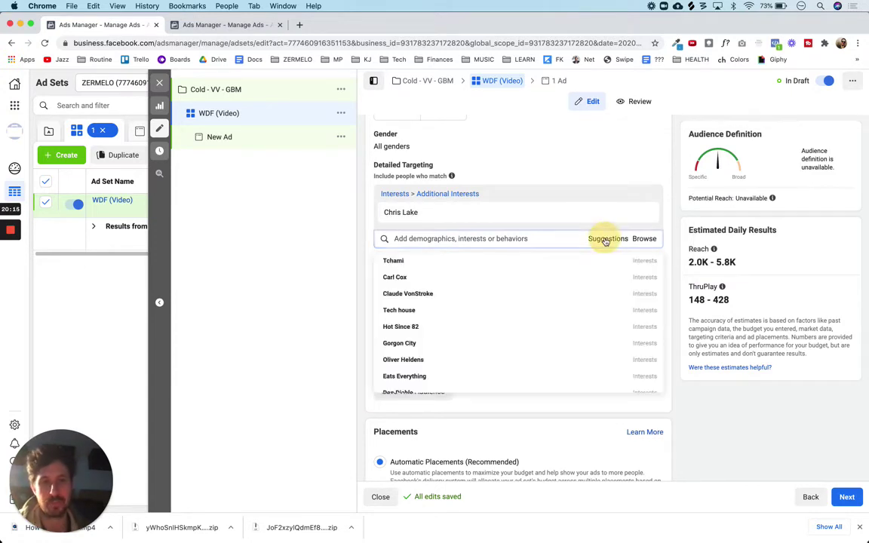
click(511, 279)
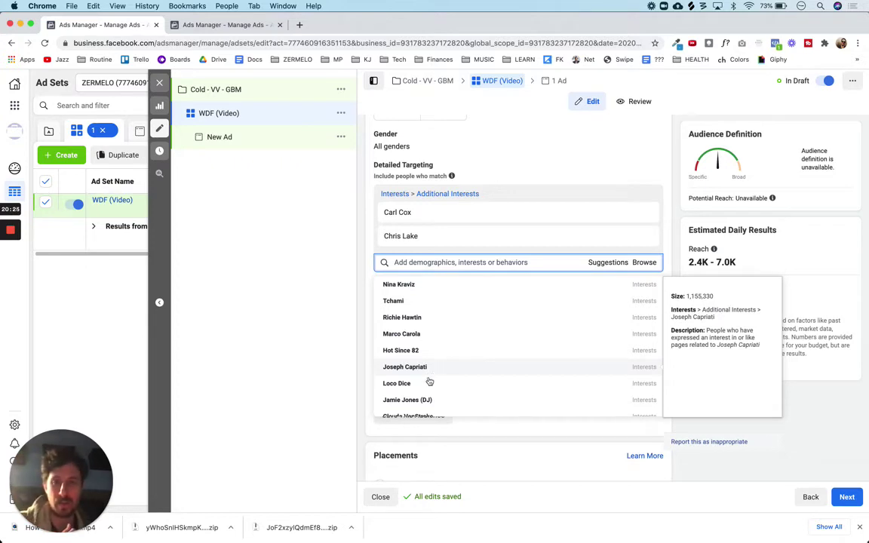
click(420, 400)
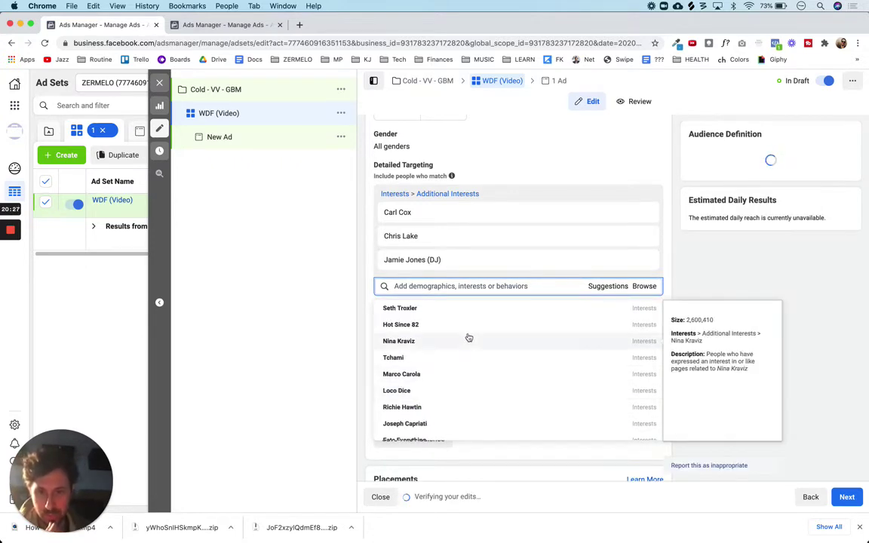
Add the suggested interest "Resident Advisor" to the ad set's included detailed targeting.
scroll(468, 338, down, 3)
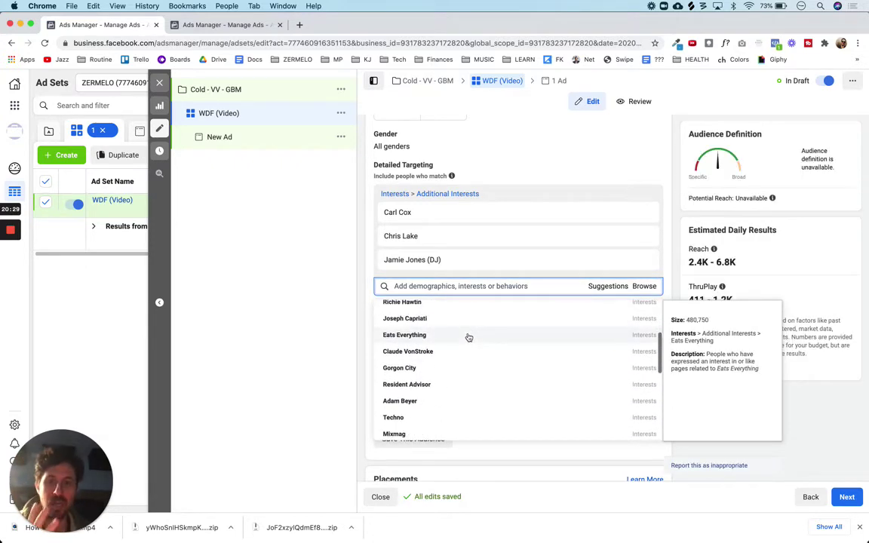
scroll(468, 338, down, 2)
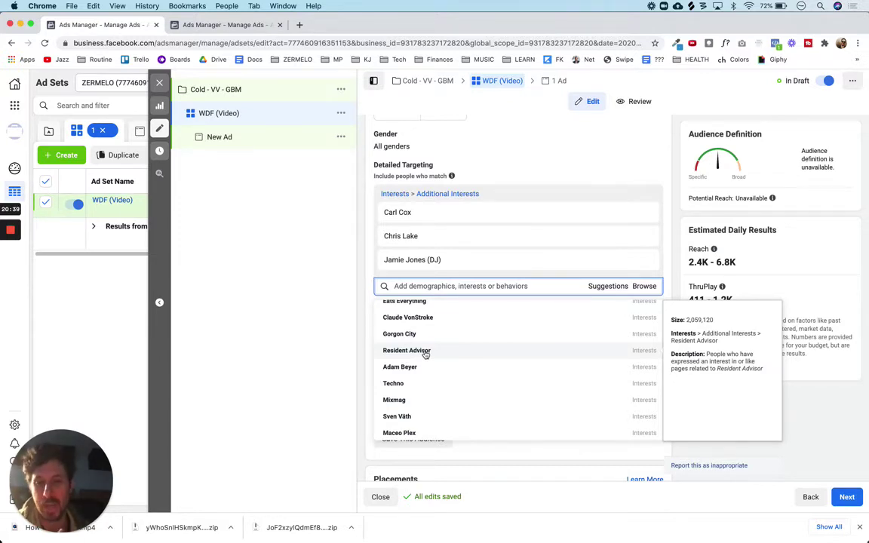
click(422, 352)
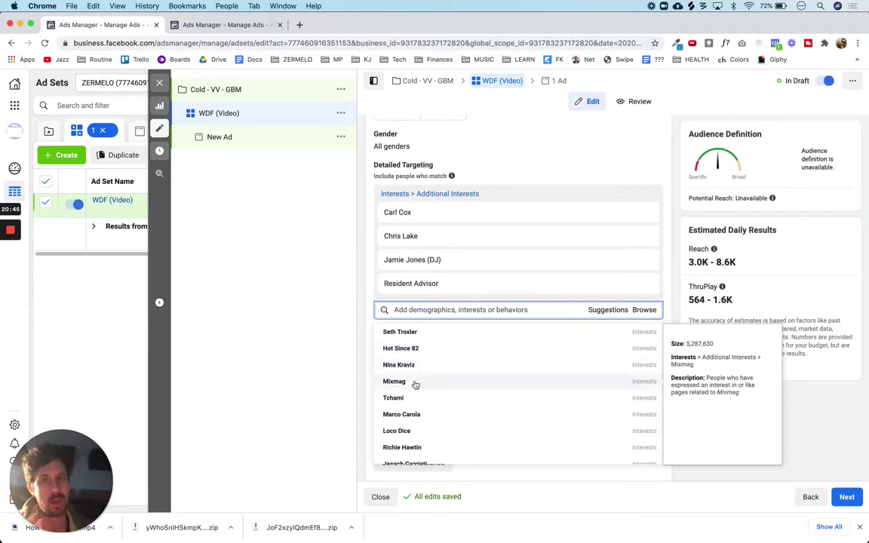
Add the suggested interests "Mixmag" and "Tech house" to the ad set's included detailed targeting.
click(414, 383)
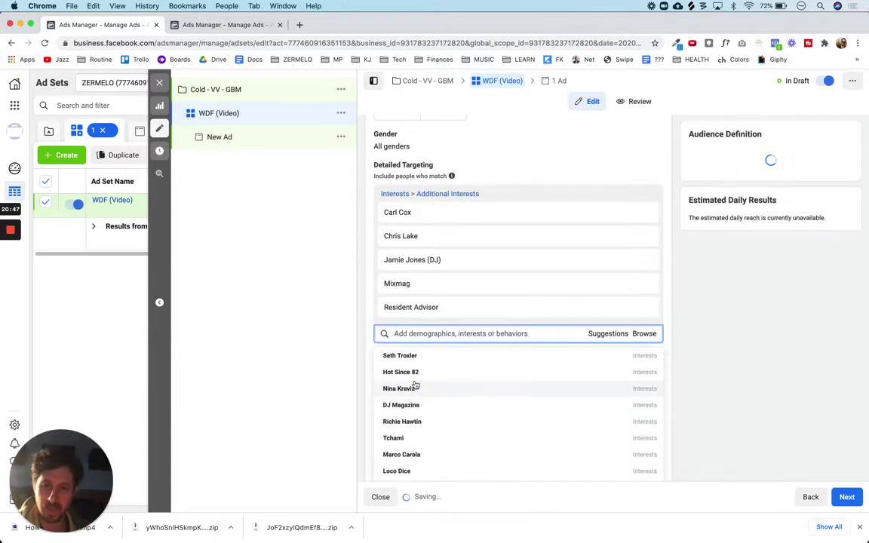
scroll(446, 430, down, 2)
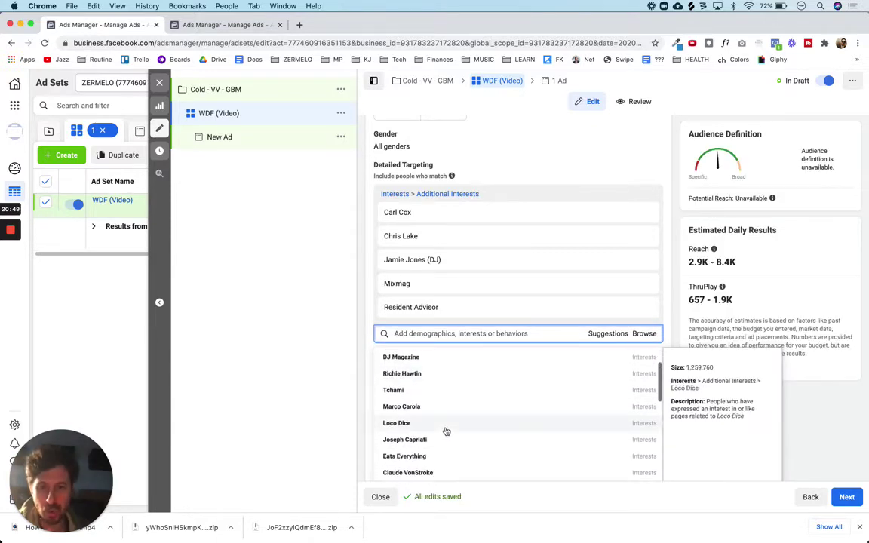
scroll(446, 431, down, 2)
scroll(446, 431, down, 3)
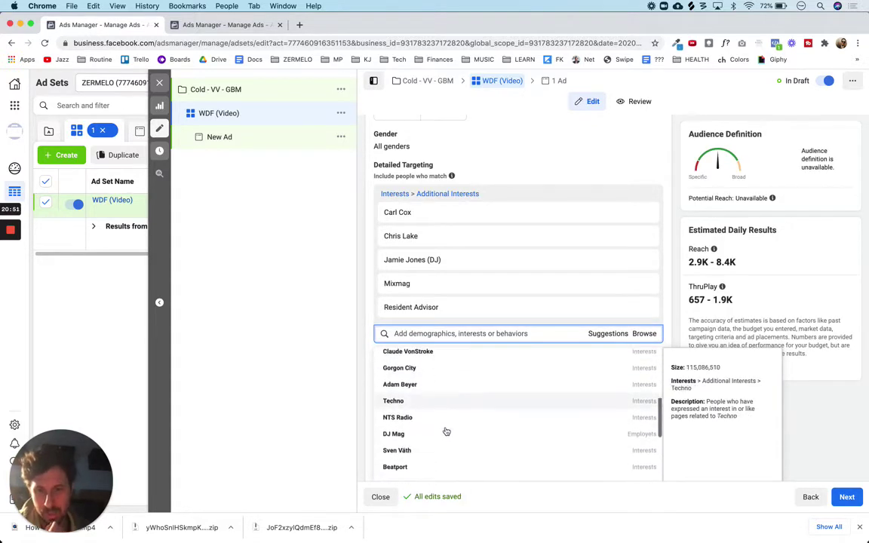
scroll(441, 427, down, 1)
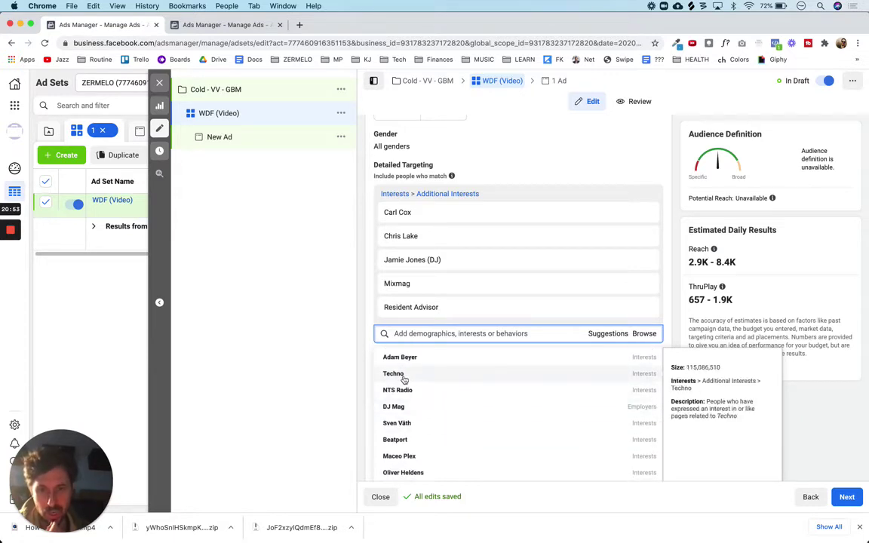
scroll(484, 432, down, 2)
scroll(482, 431, down, 2)
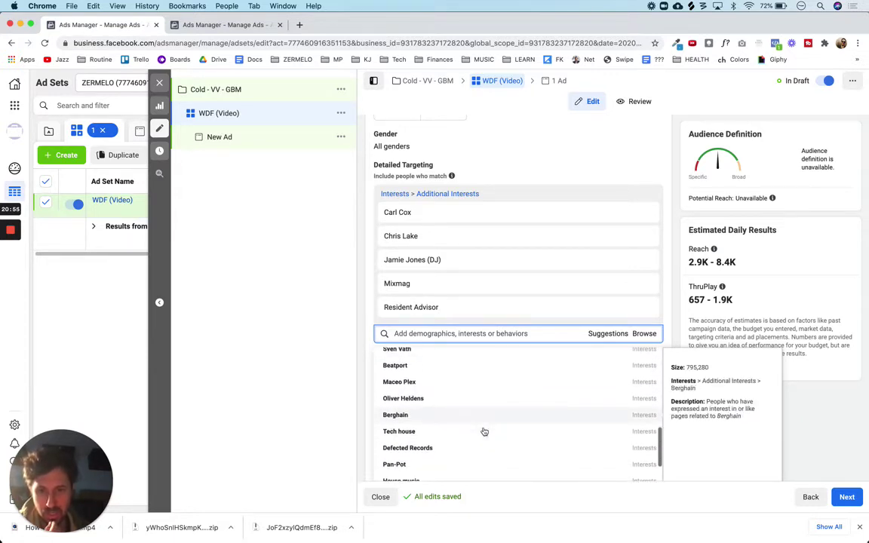
click(427, 435)
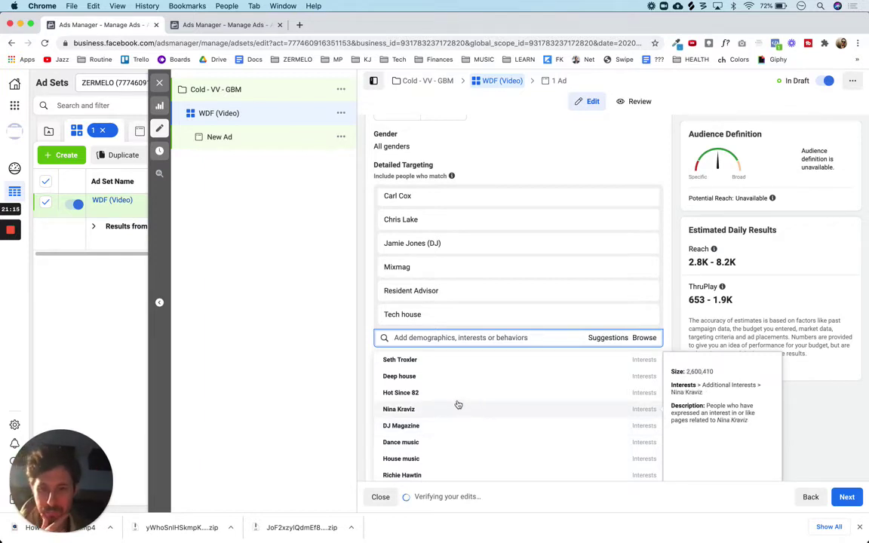
scroll(473, 436, down, 1)
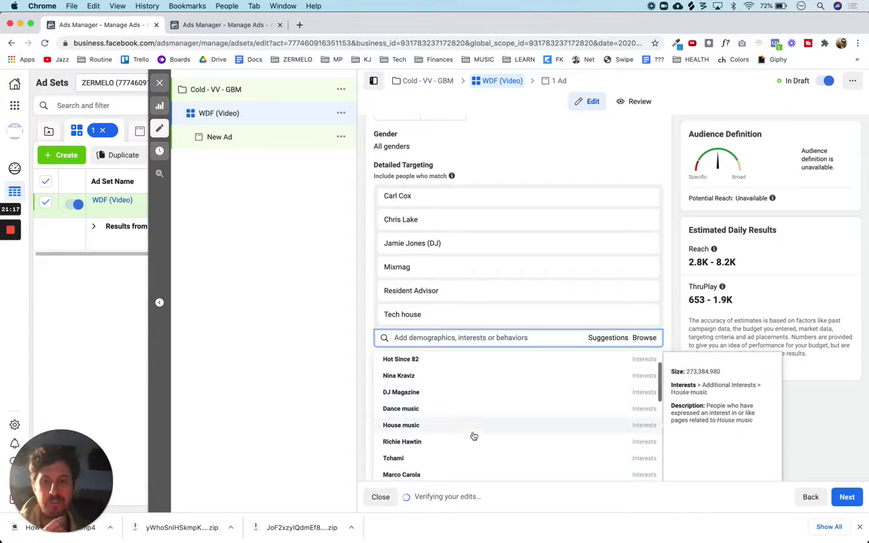
mouse_move(10, 257)
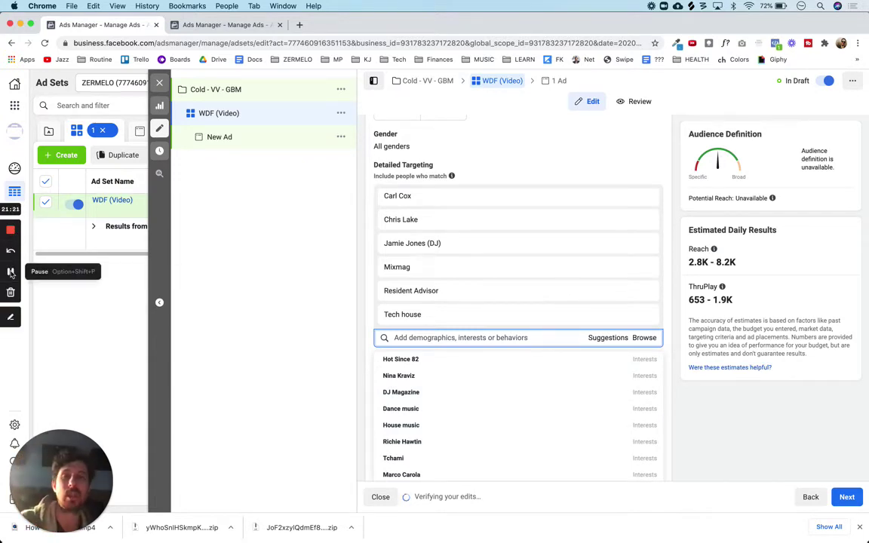
click(11, 273)
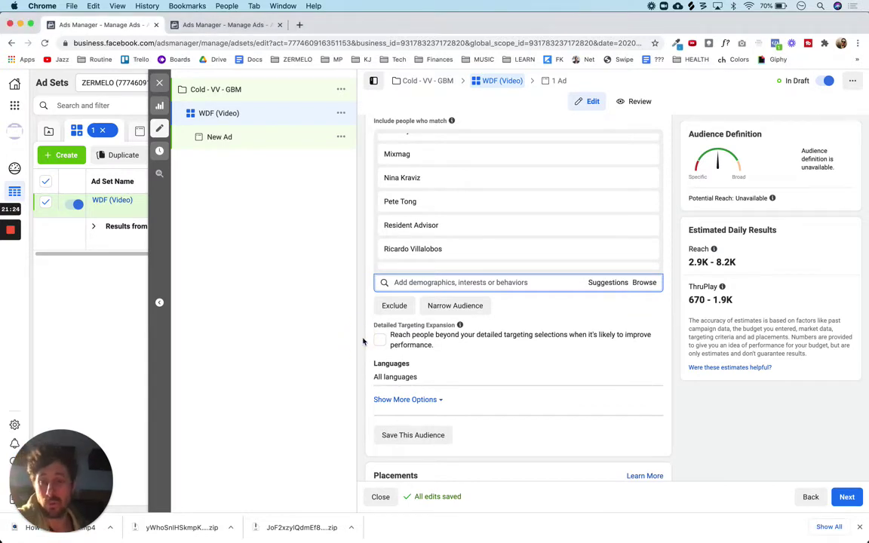
Exclude people with the interest "Logic Pro" in the ad set's detailed targeting.
scroll(363, 342, up, 3)
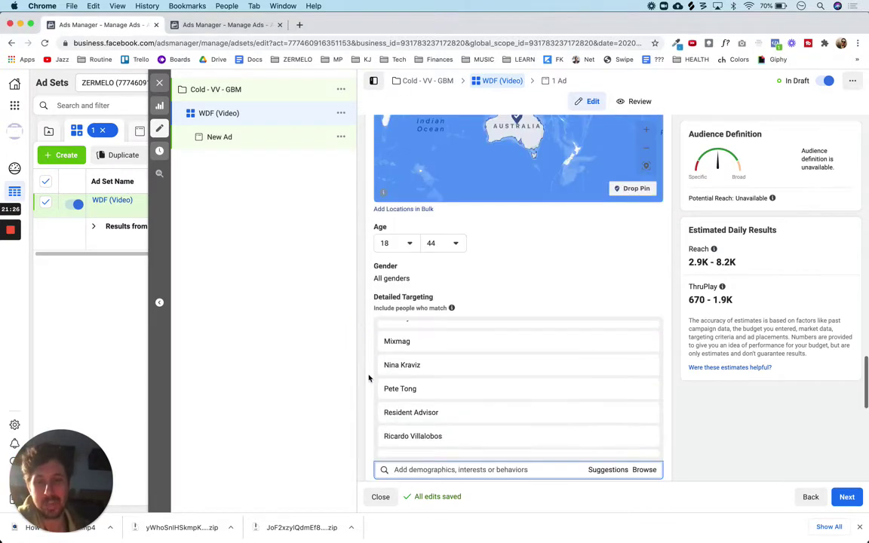
scroll(460, 380, up, 10)
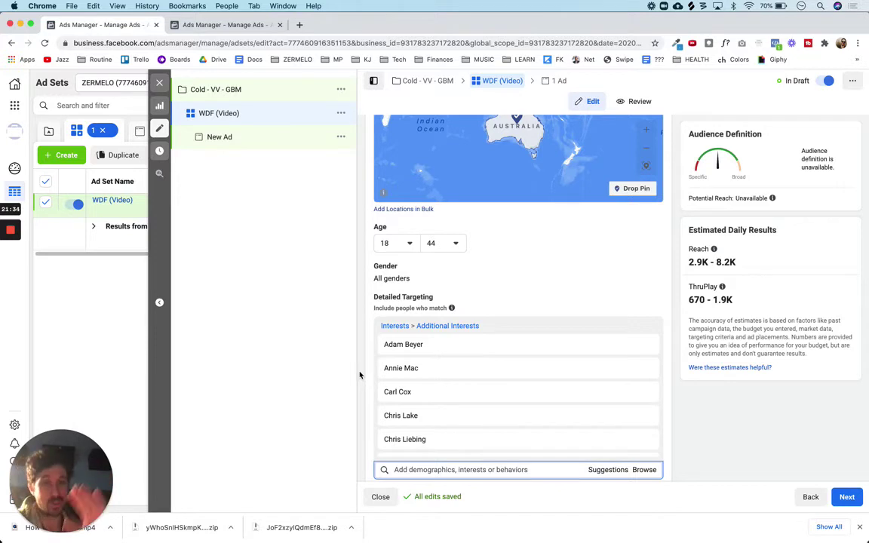
scroll(360, 375, down, 5)
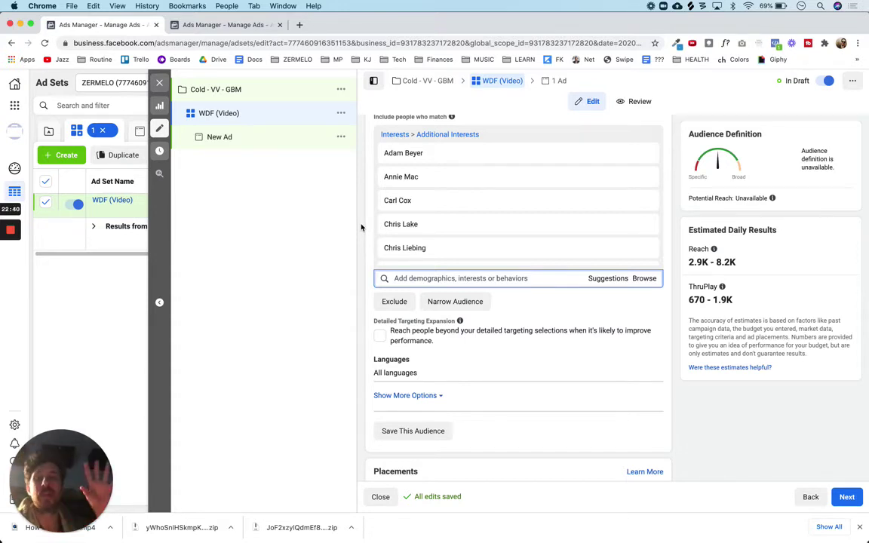
click(398, 304)
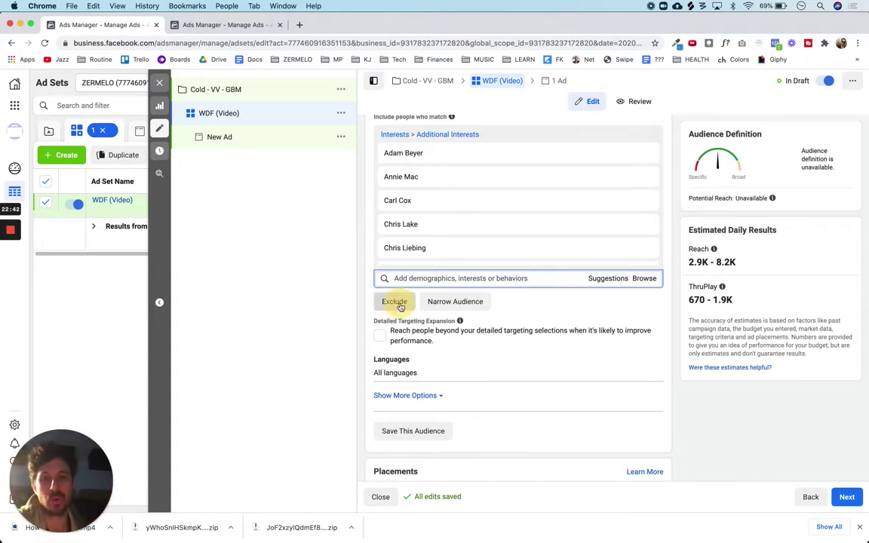
click(415, 337)
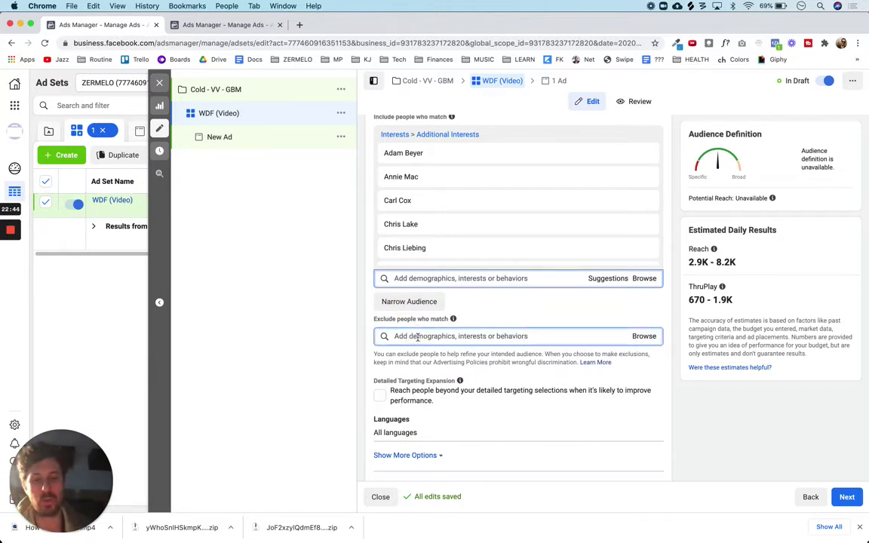
text(logic pro)
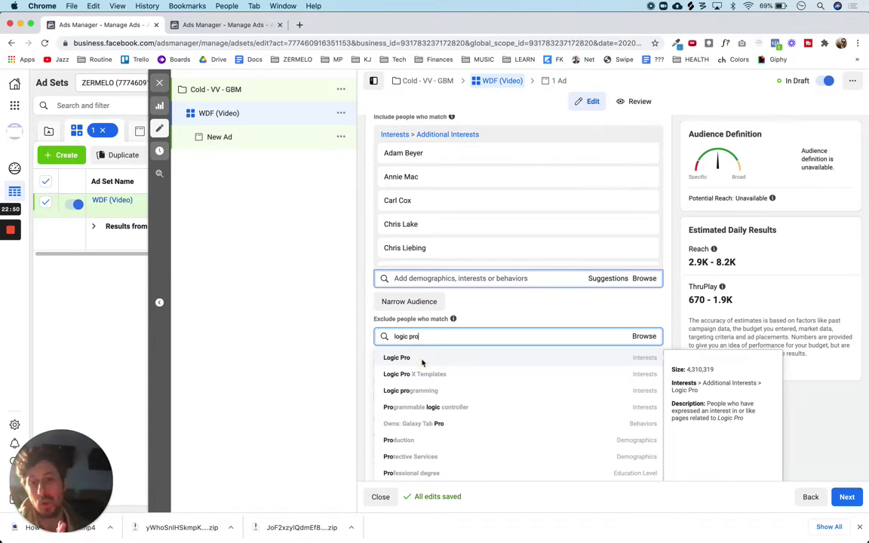
click(421, 359)
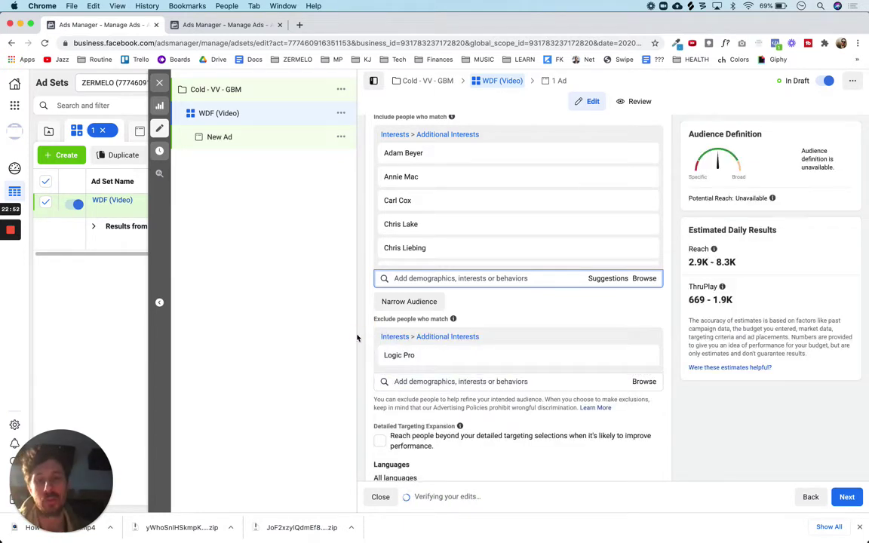
Remove the "Logic Pro" interest from the detailed targeting exclusions.
scroll(359, 340, down, 2)
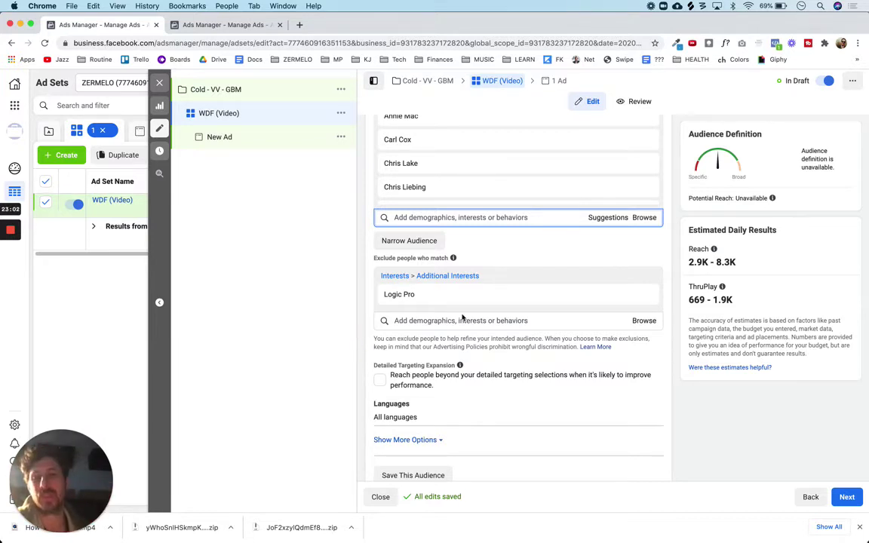
mouse_move(642, 295)
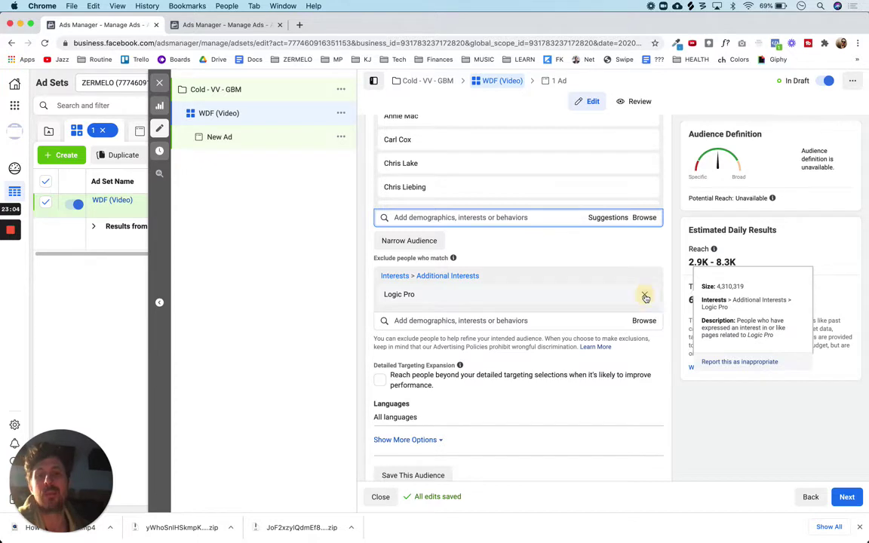
click(645, 296)
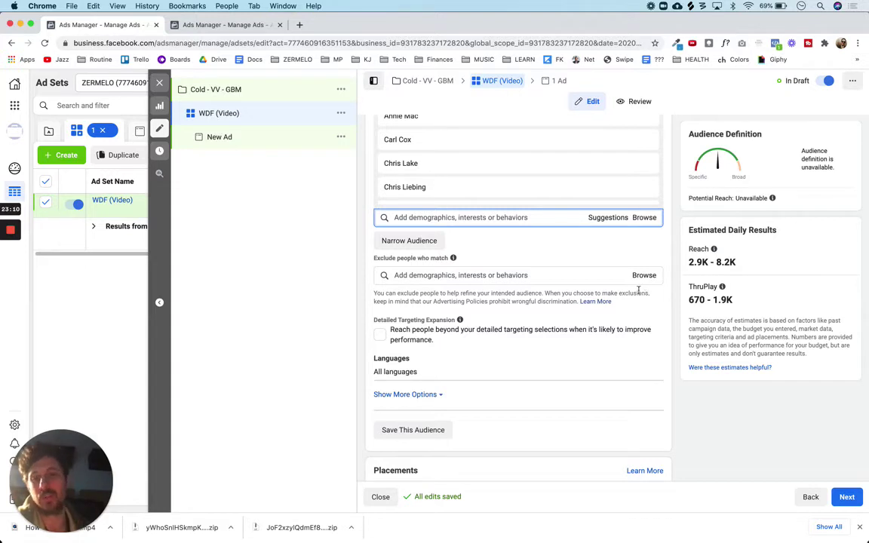
Enable Detailed Targeting Expansion so the ad set can reach people beyond the selected interests.
scroll(363, 320, down, 2)
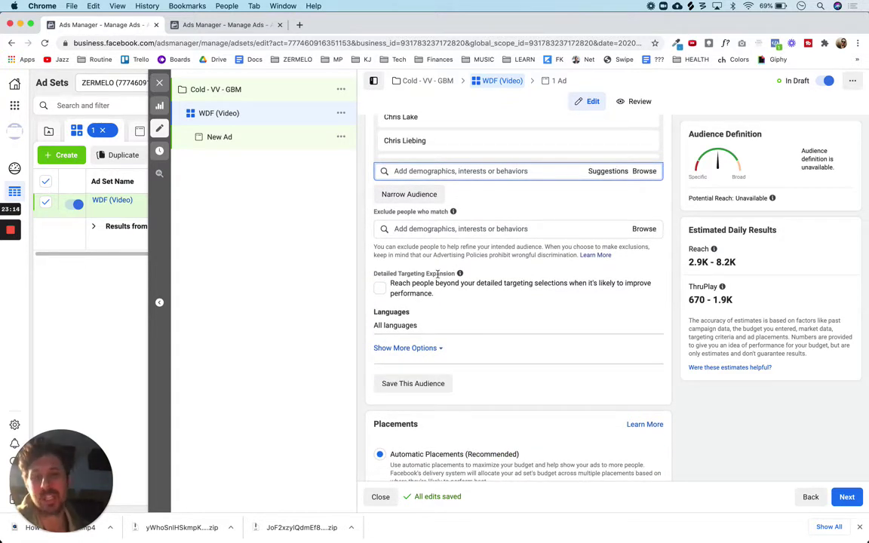
click(379, 288)
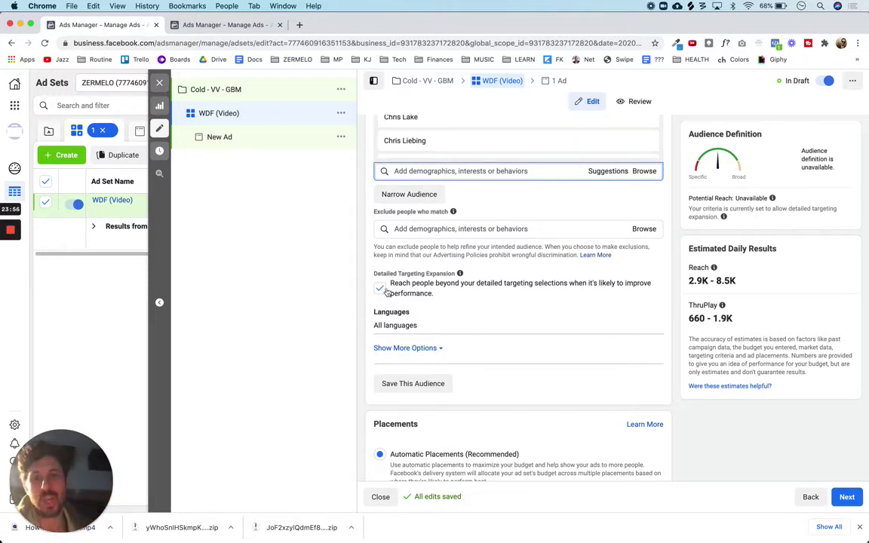
mouse_move(461, 275)
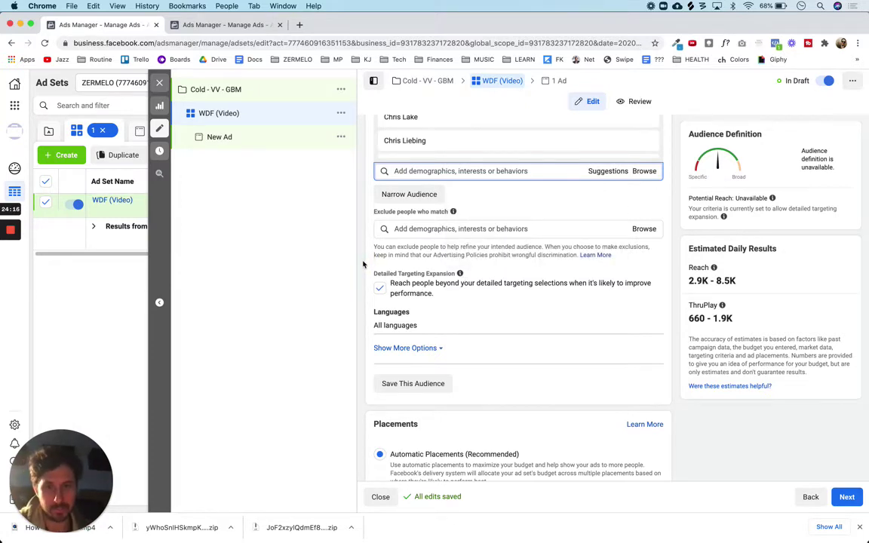
Switch the ad set to manual placements and deselect the Messenger, Instagram and Audience Network platforms.
scroll(363, 263, up, 5)
mouse_move(397, 228)
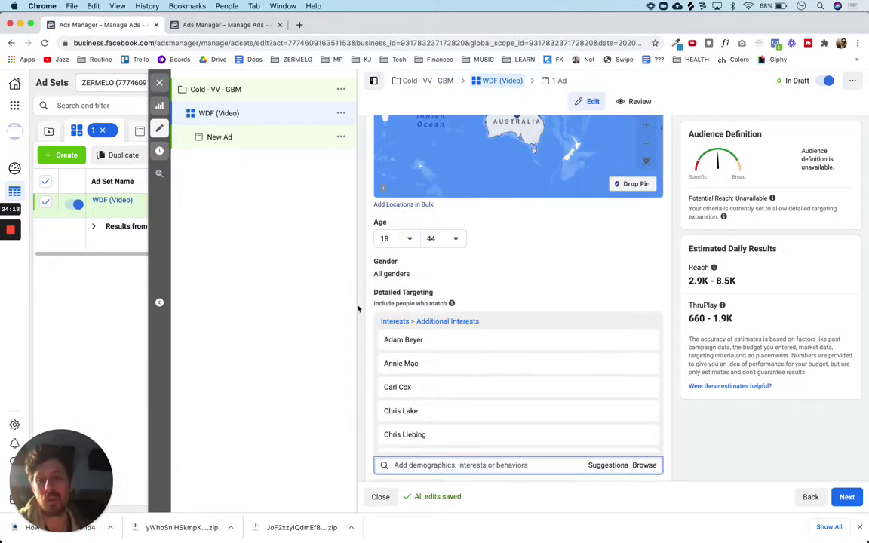
scroll(356, 310, down, 7)
scroll(359, 312, up, 2)
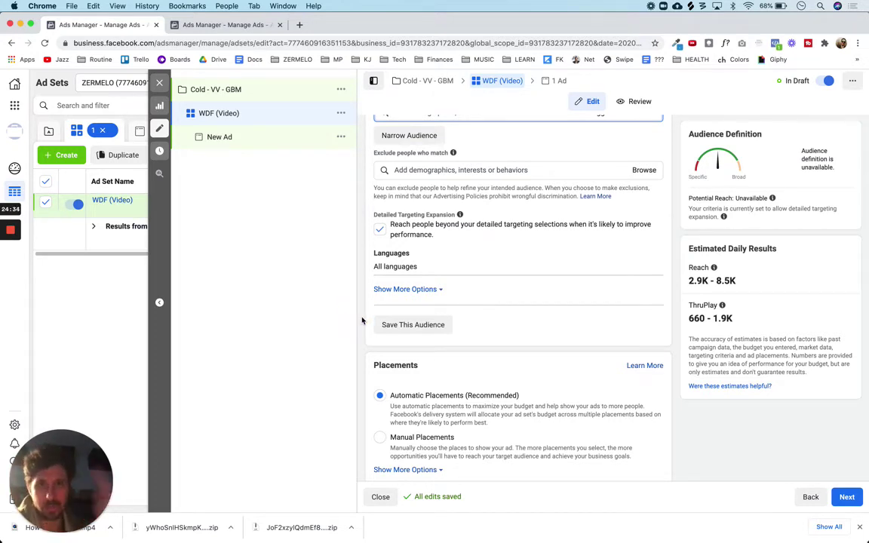
scroll(363, 321, down, 1)
scroll(362, 321, down, 2)
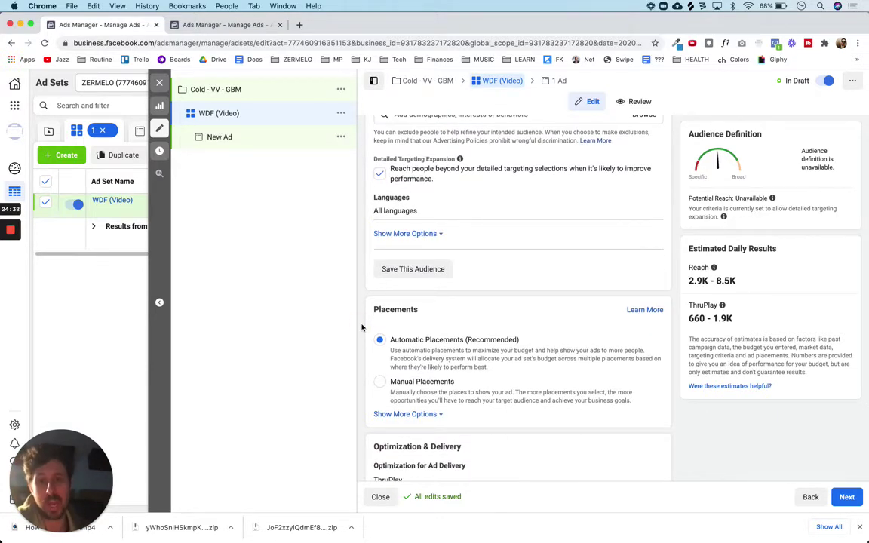
scroll(361, 330, down, 3)
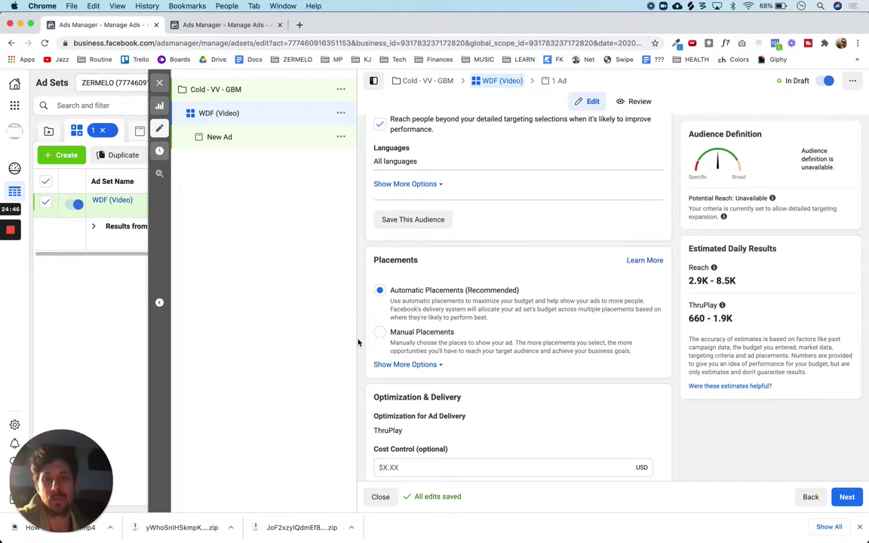
scroll(359, 343, down, 5)
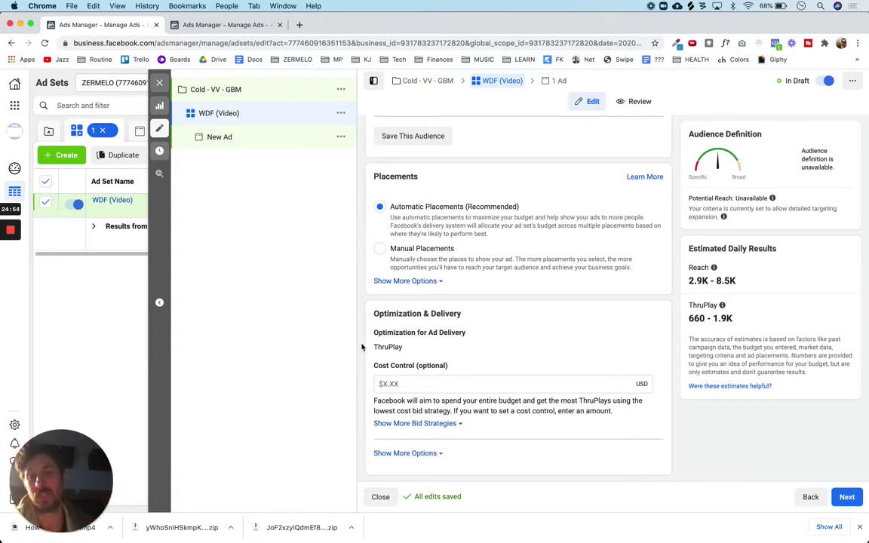
click(379, 250)
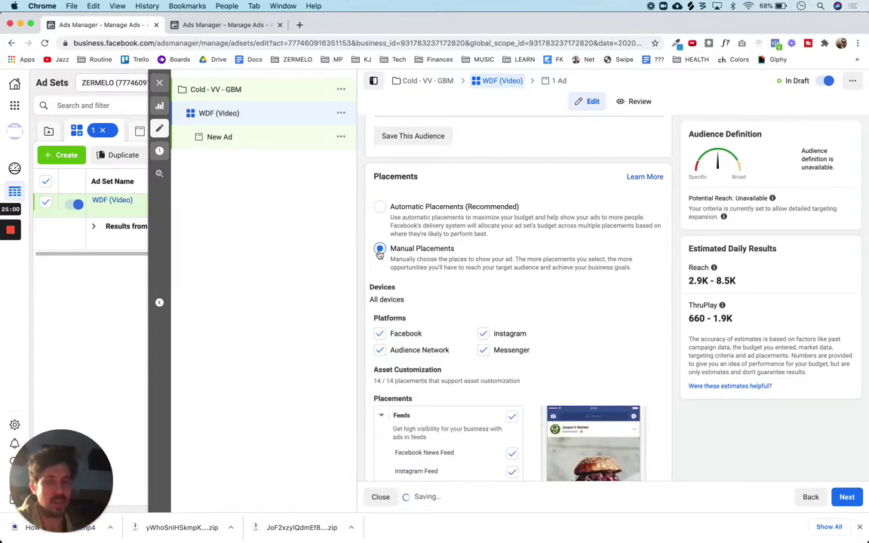
click(483, 351)
click(483, 334)
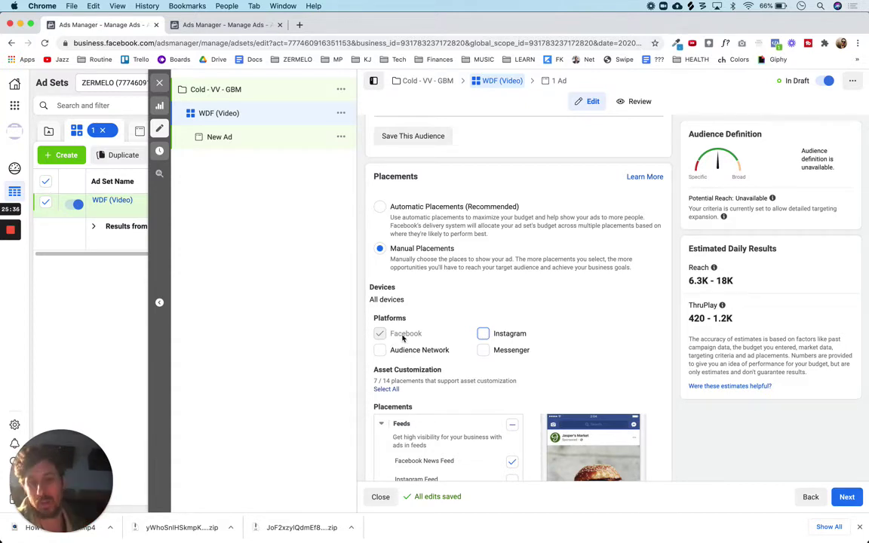
Deselect the Facebook Marketplace feed placement and the whole Stories placement group.
scroll(361, 347, down, 4)
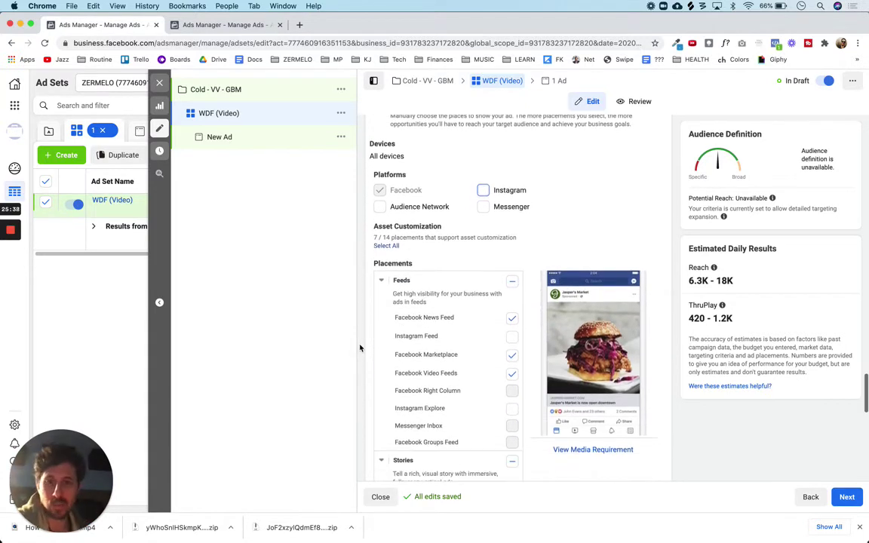
scroll(361, 347, down, 2)
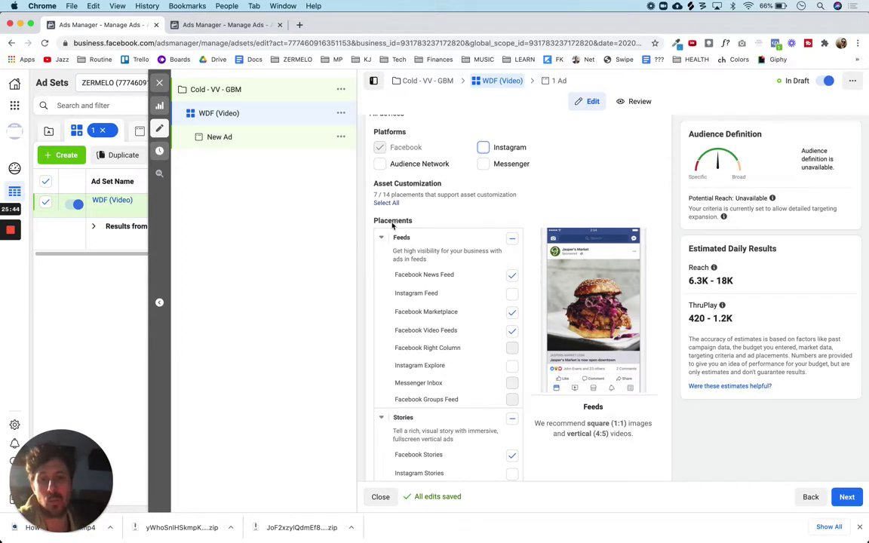
scroll(361, 289, down, 2)
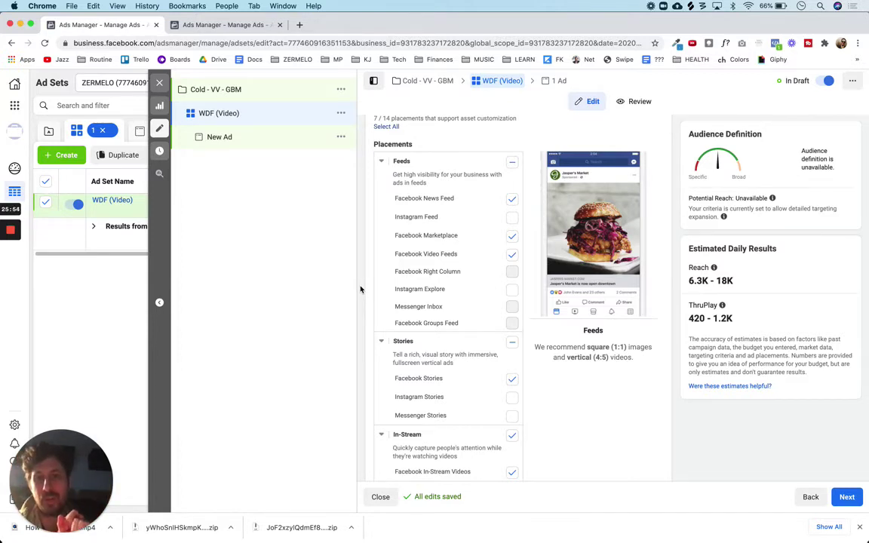
click(512, 236)
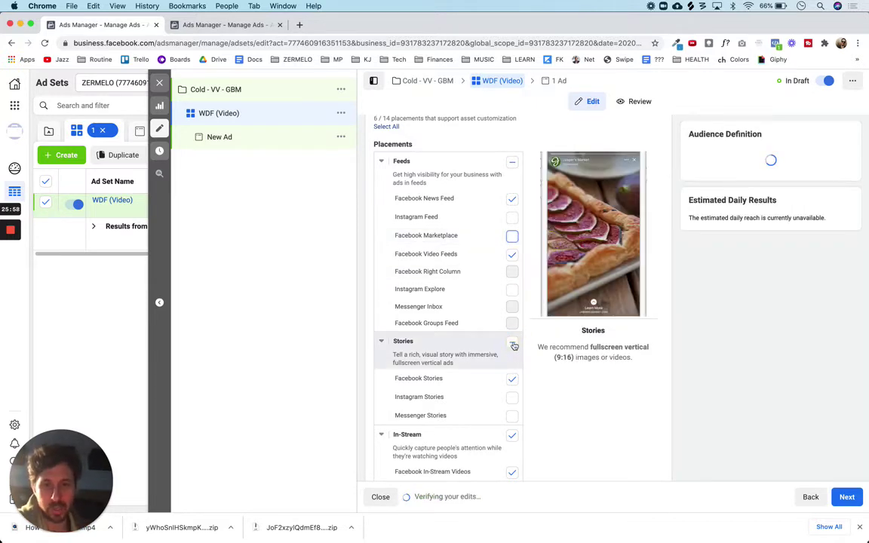
click(513, 345)
click(514, 345)
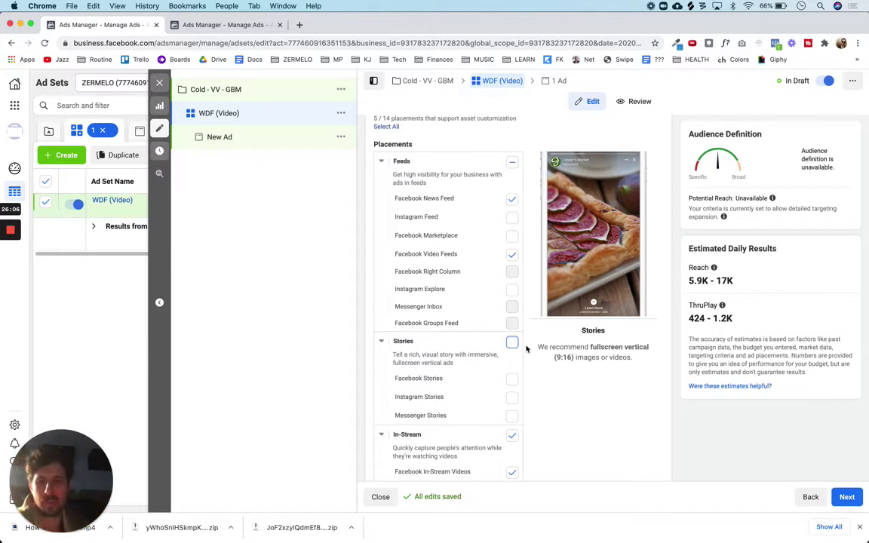
scroll(526, 349, down, 2)
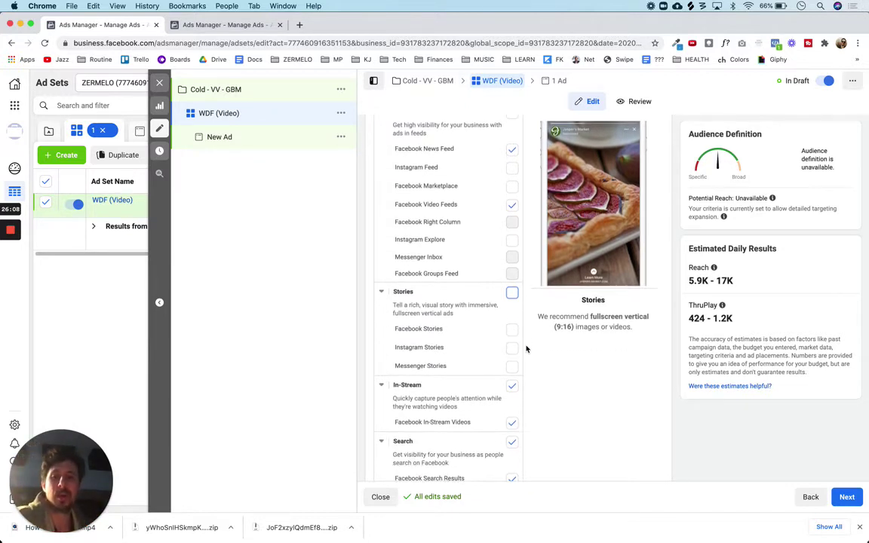
Deselect the In-Stream, Search and In-Article placement groups in the ad set's manual placements.
scroll(527, 349, down, 2)
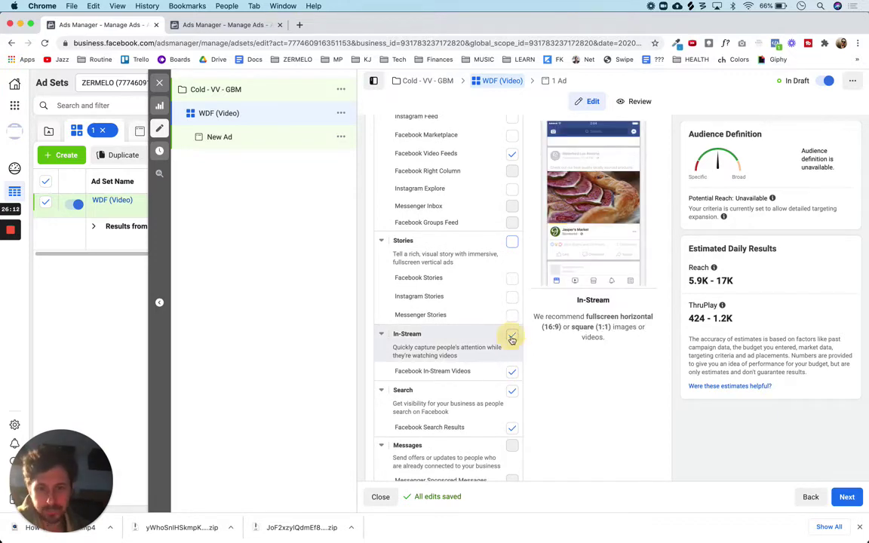
click(512, 336)
scroll(535, 412, down, 5)
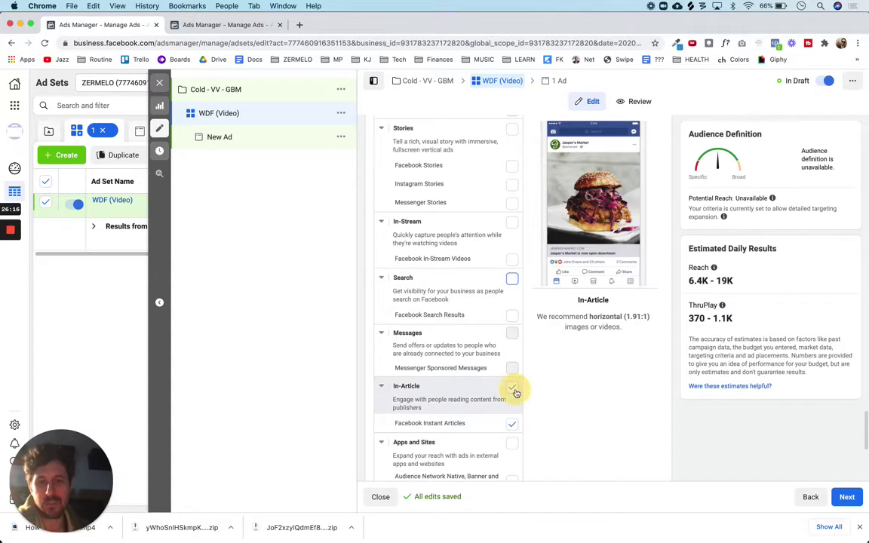
click(514, 391)
scroll(536, 410, down, 3)
scroll(535, 409, down, 3)
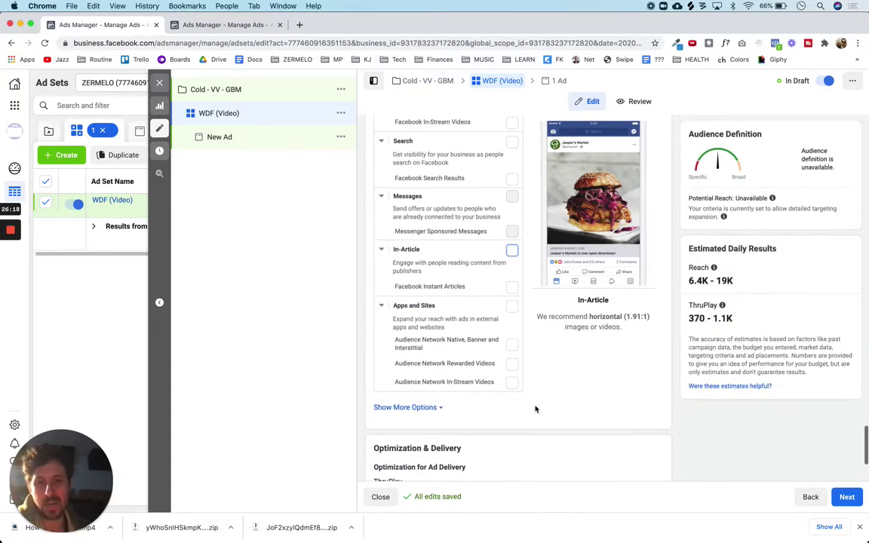
Review the platform selection and the placement list from Feeds to Apps and Sites, plus the Optimization & Delivery settings.
scroll(534, 409, up, 4)
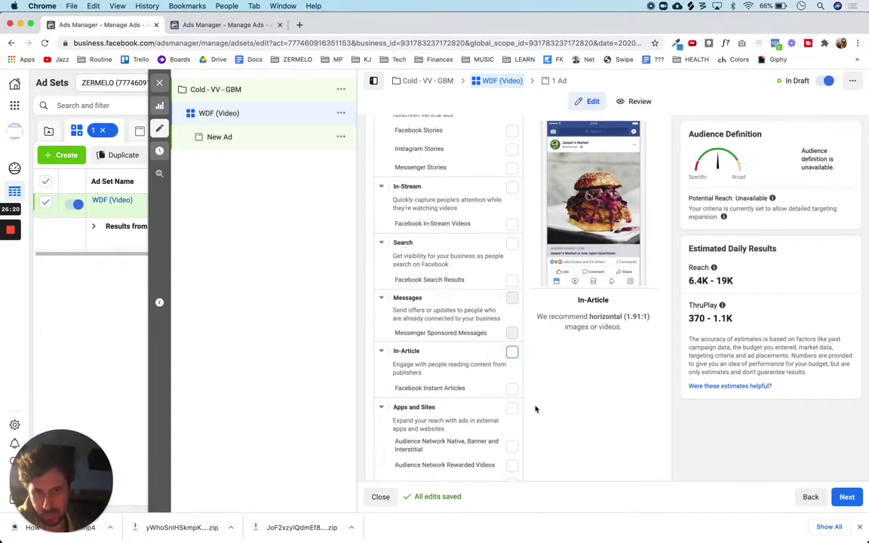
scroll(535, 409, down, 4)
scroll(536, 409, up, 10)
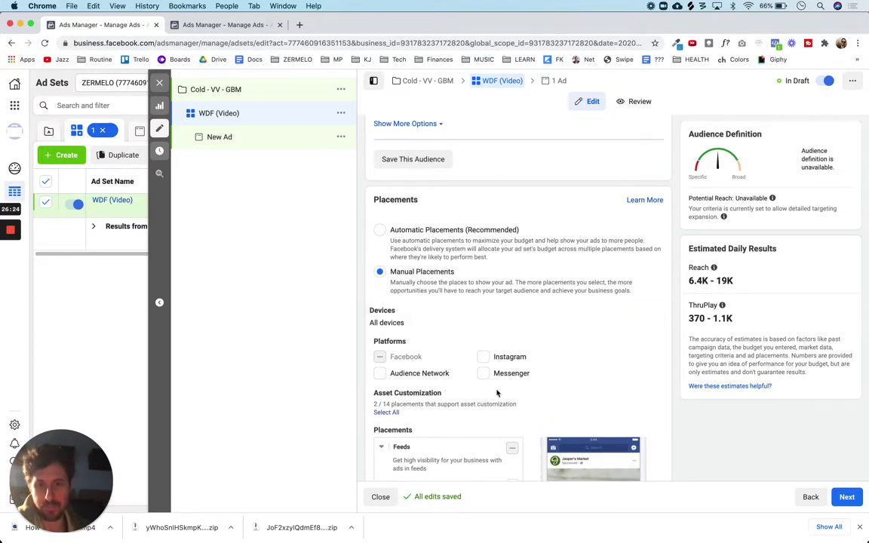
scroll(463, 402, down, 2)
scroll(463, 402, down, 5)
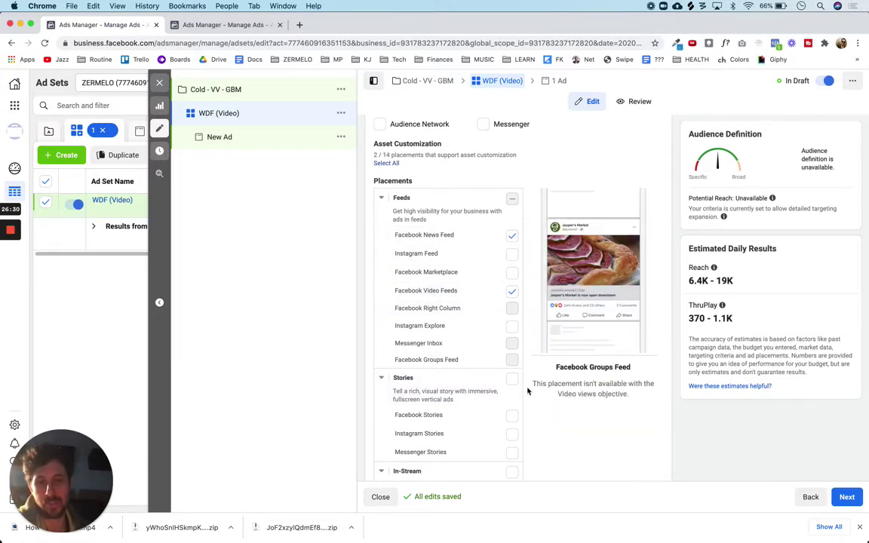
scroll(530, 413, down, 10)
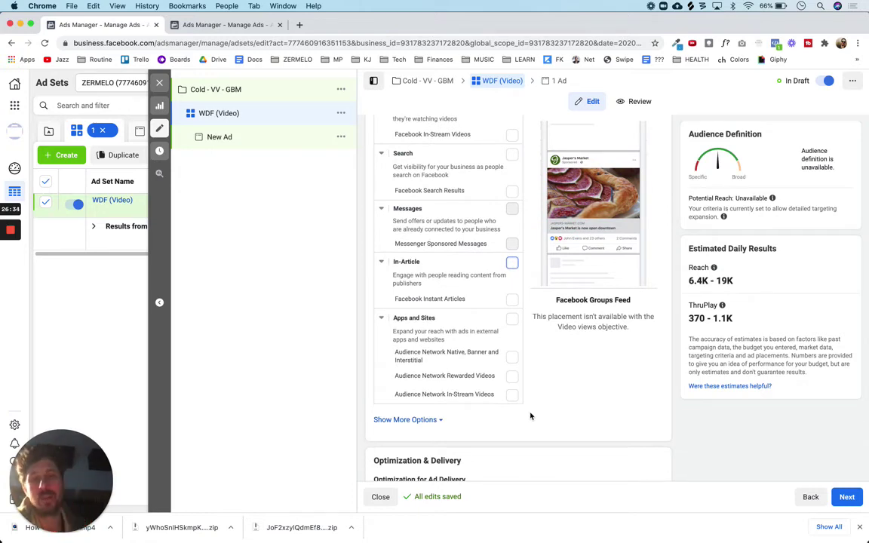
scroll(530, 413, up, 10)
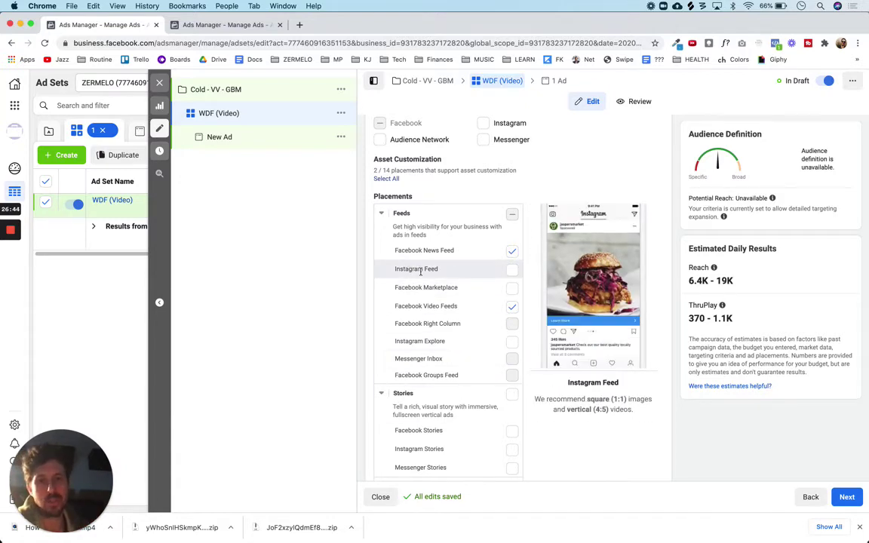
scroll(528, 462, down, 10)
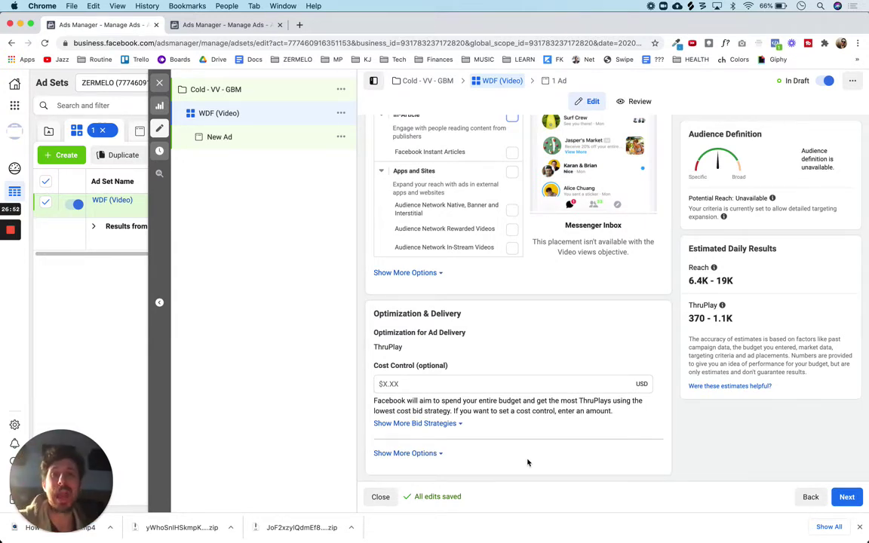
scroll(369, 335, up, 8)
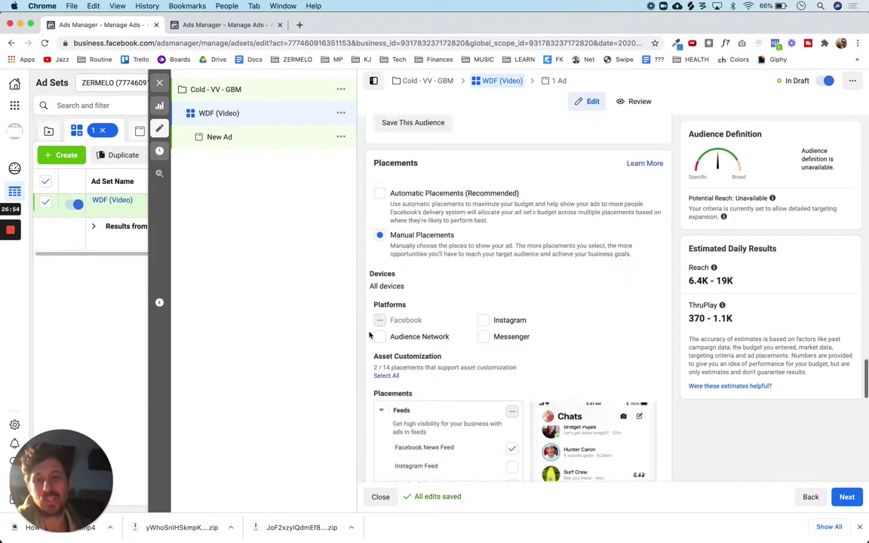
Review the whole ad set, checking its budget and schedule, audiences, detailed targeting and placements.
scroll(370, 335, up, 15)
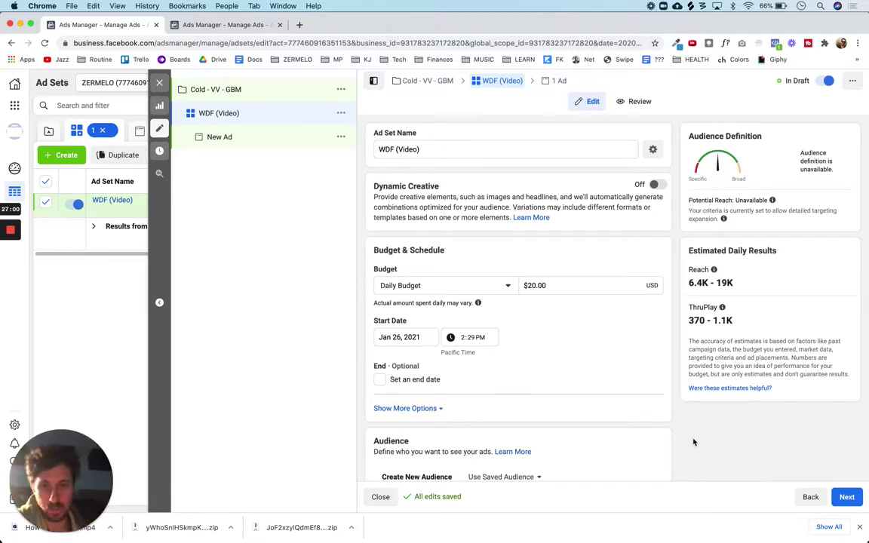
scroll(677, 448, down, 2)
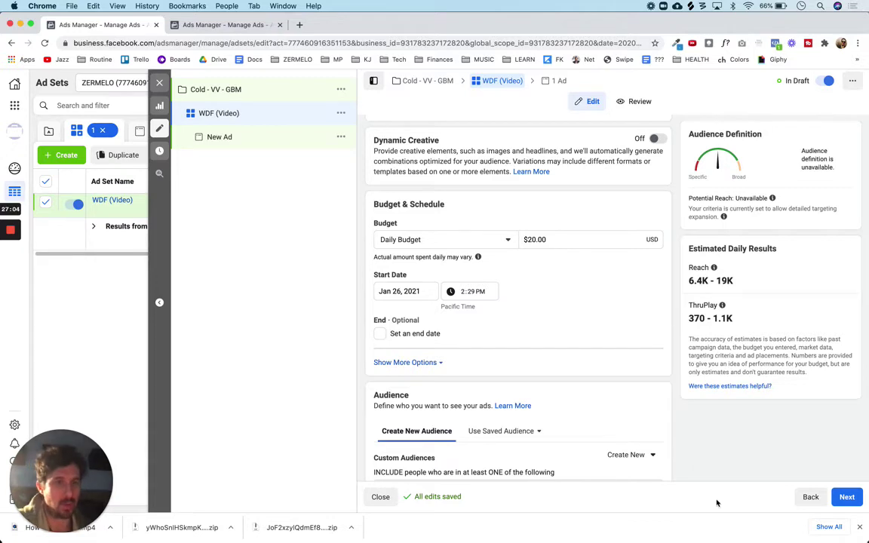
scroll(676, 472, down, 10)
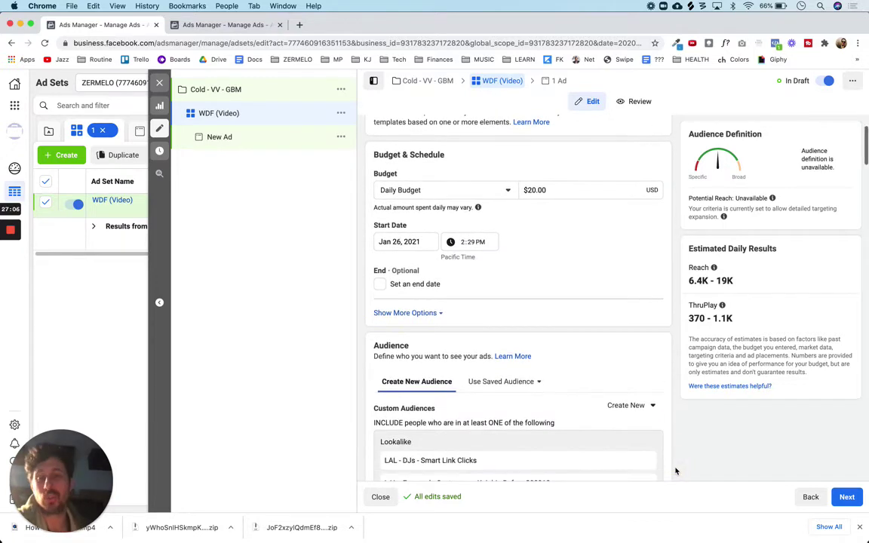
scroll(676, 472, down, 15)
scroll(676, 471, up, 6)
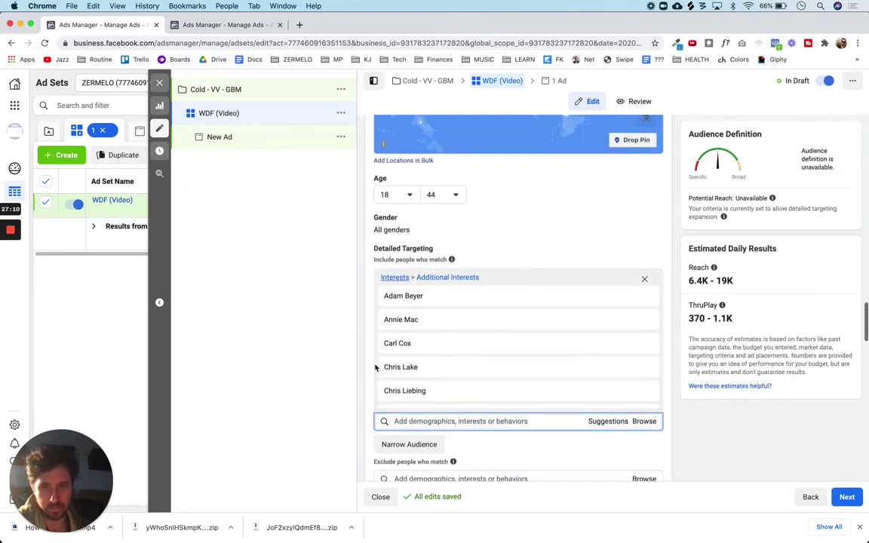
mouse_move(579, 345)
scroll(679, 466, down, 4)
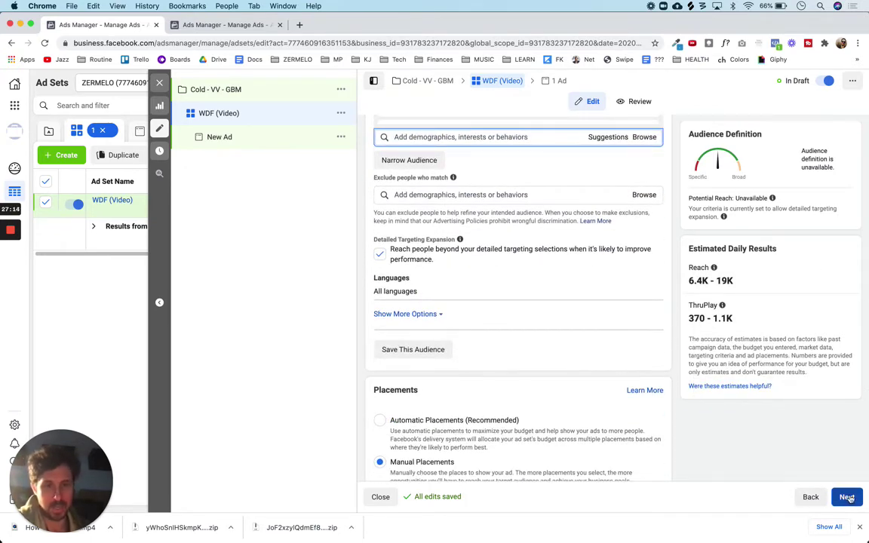
scroll(659, 417, down, 5)
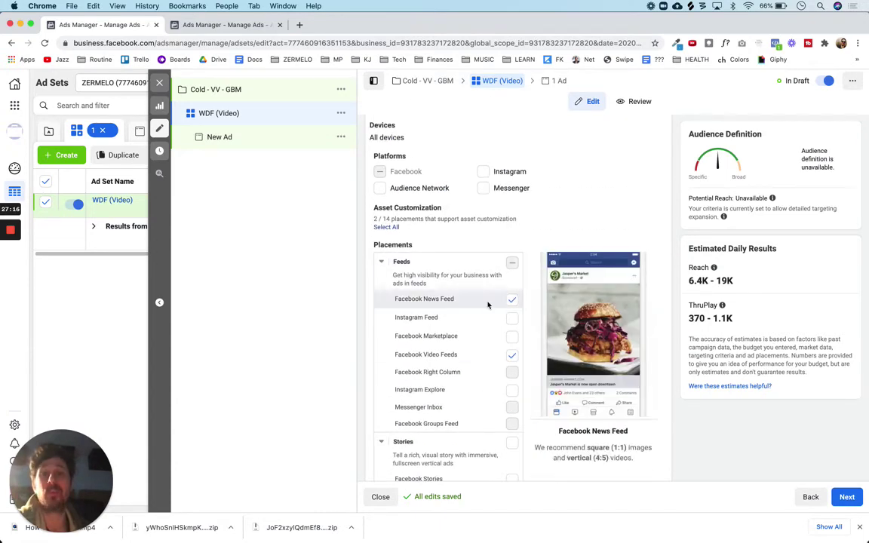
Proceed from the ad set to its new ad and rename the ad as WDF.
click(849, 499)
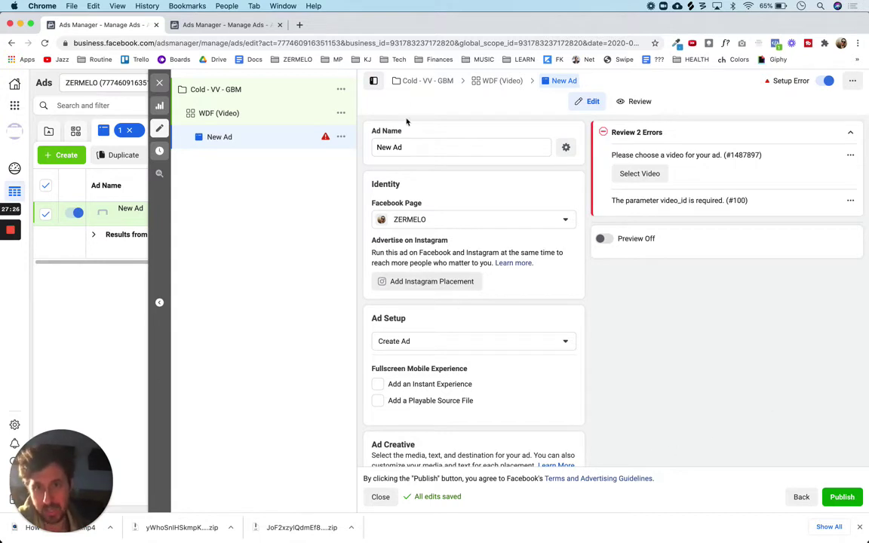
triple_click(405, 147)
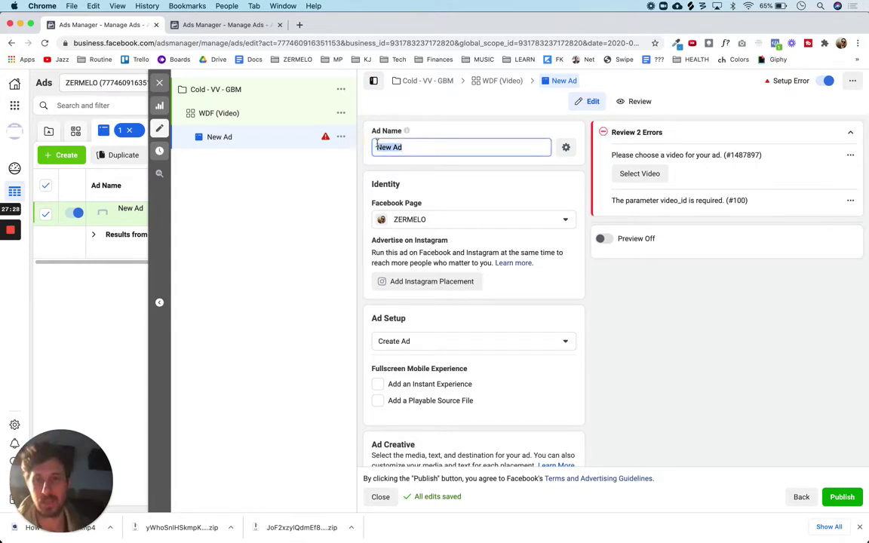
text(WDF)
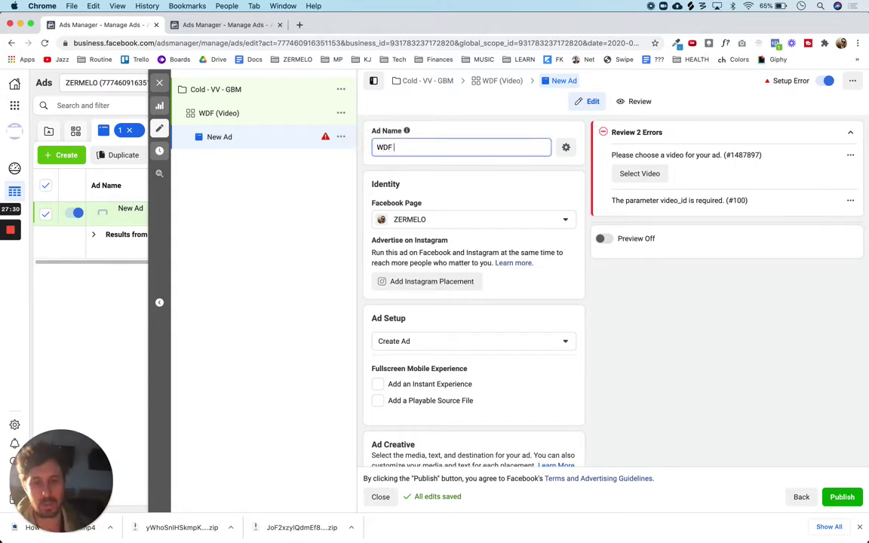
text( ()
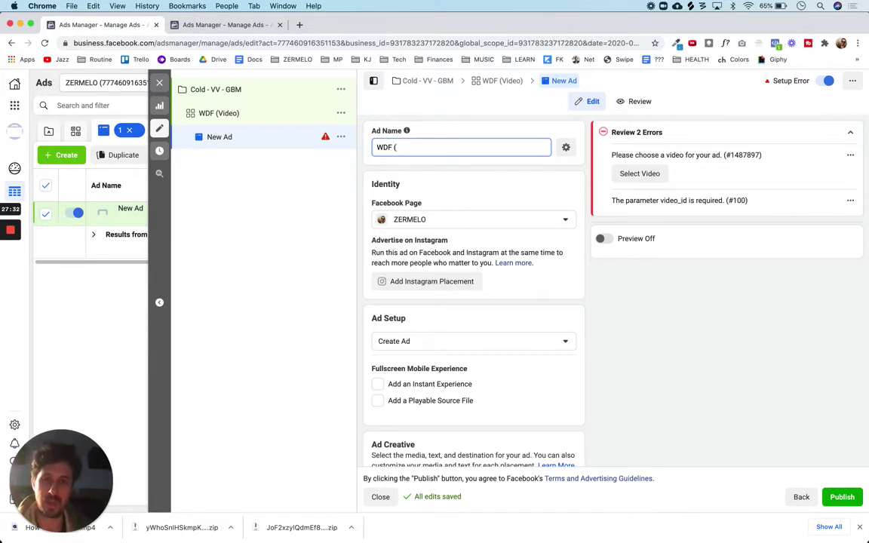
key(BackSpace)
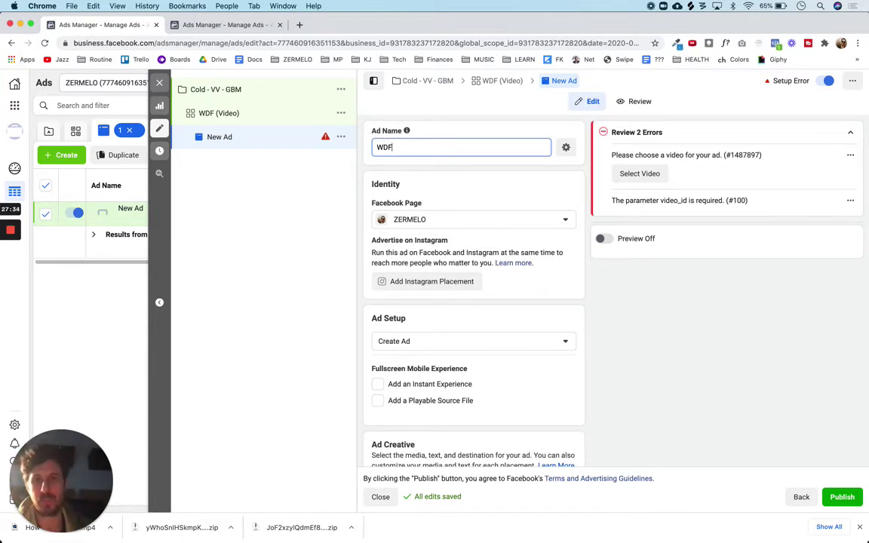
click(360, 201)
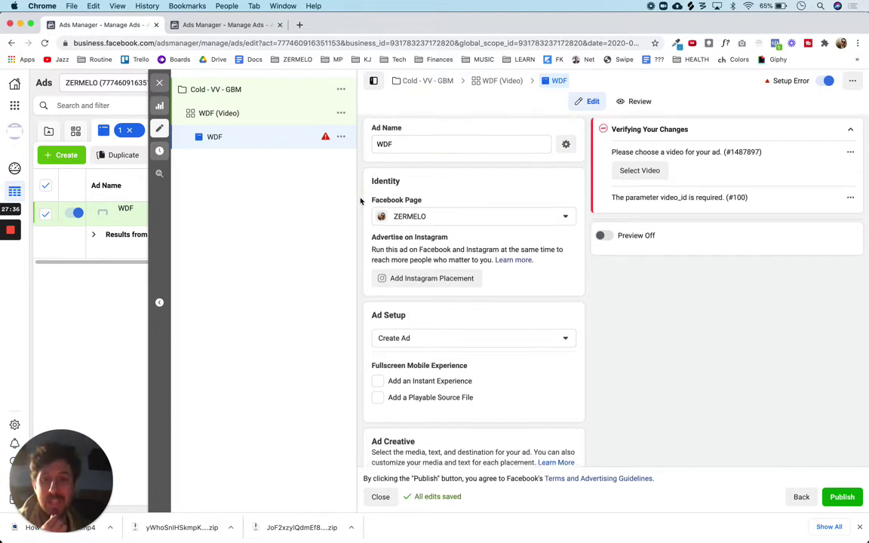
scroll(361, 201, down, 3)
scroll(361, 201, up, 3)
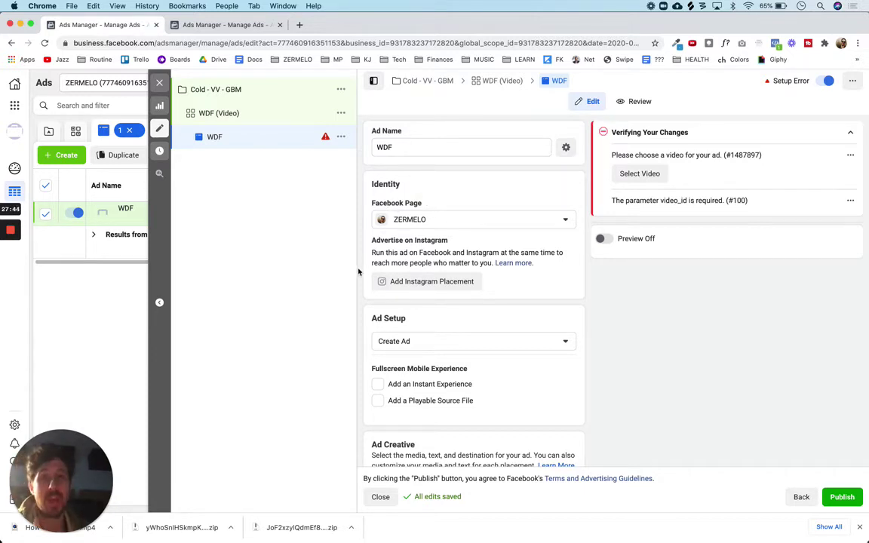
scroll(359, 270, down, 1)
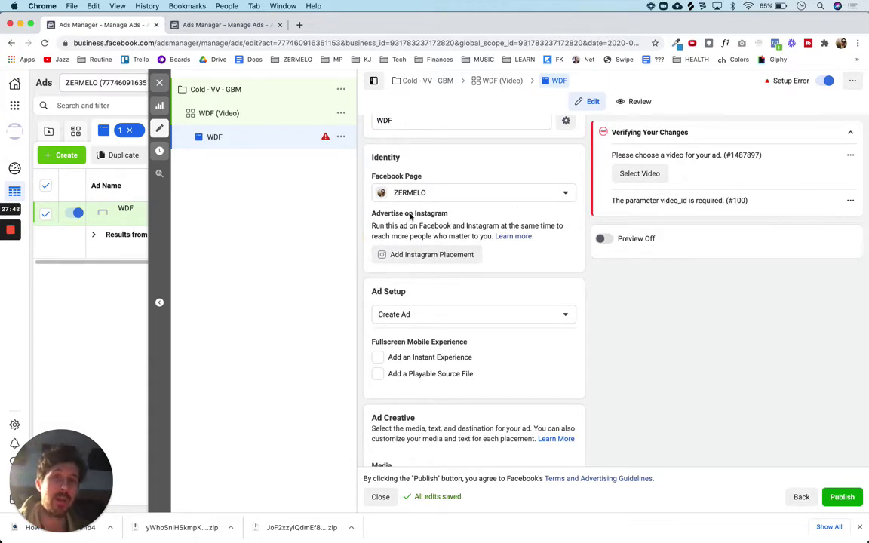
click(424, 255)
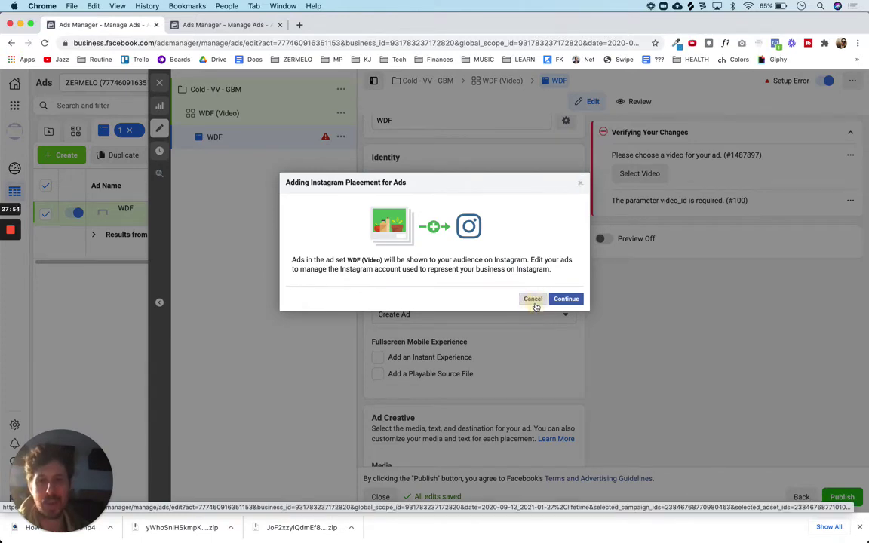
click(533, 299)
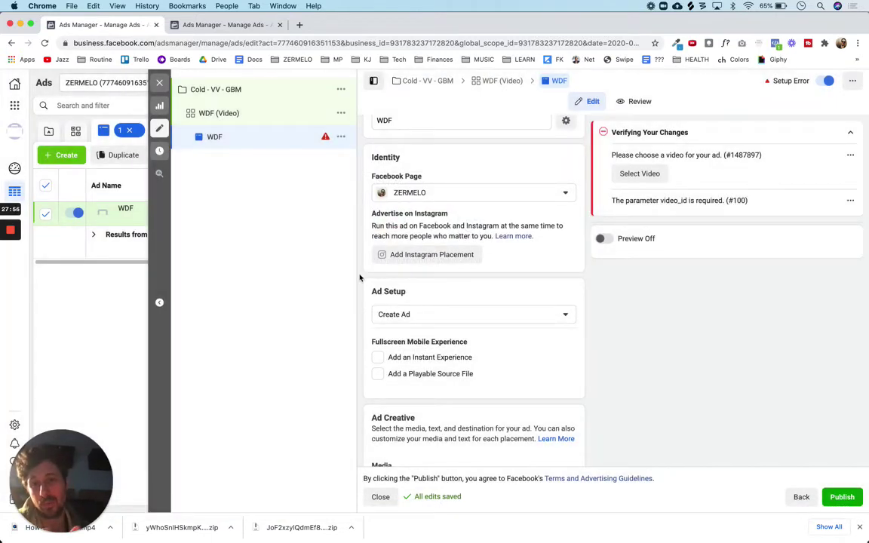
Examine the ad setup choices for creating an ad or using an existing post, and the Ad Creative media and text settings.
scroll(361, 273, down, 1)
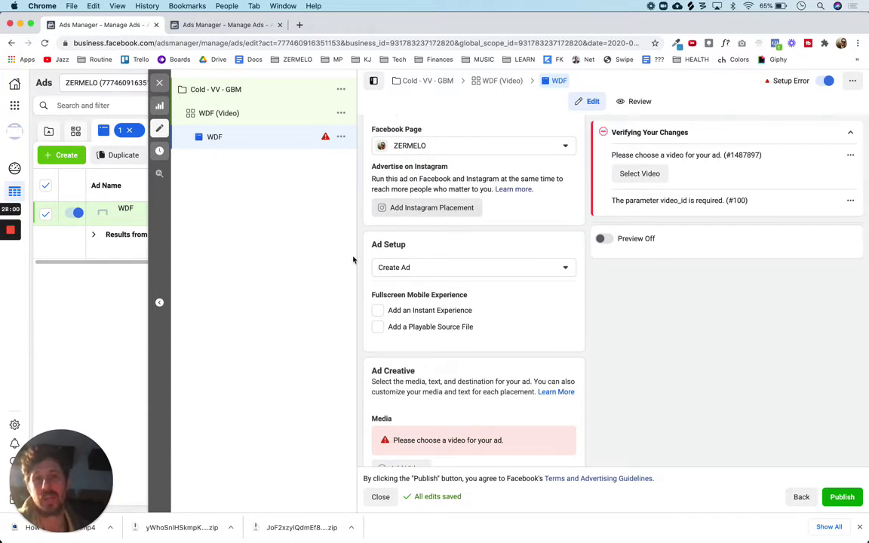
scroll(361, 275, down, 1)
scroll(361, 275, down, 1)
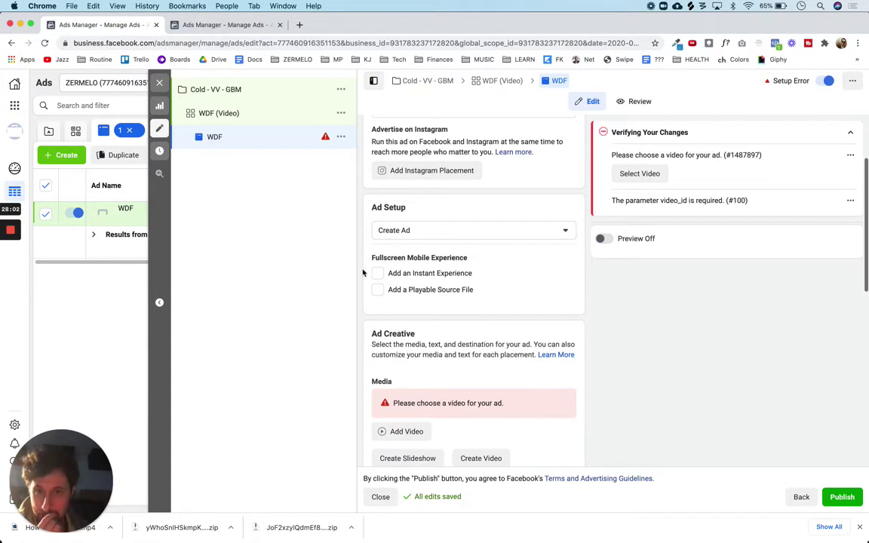
click(445, 230)
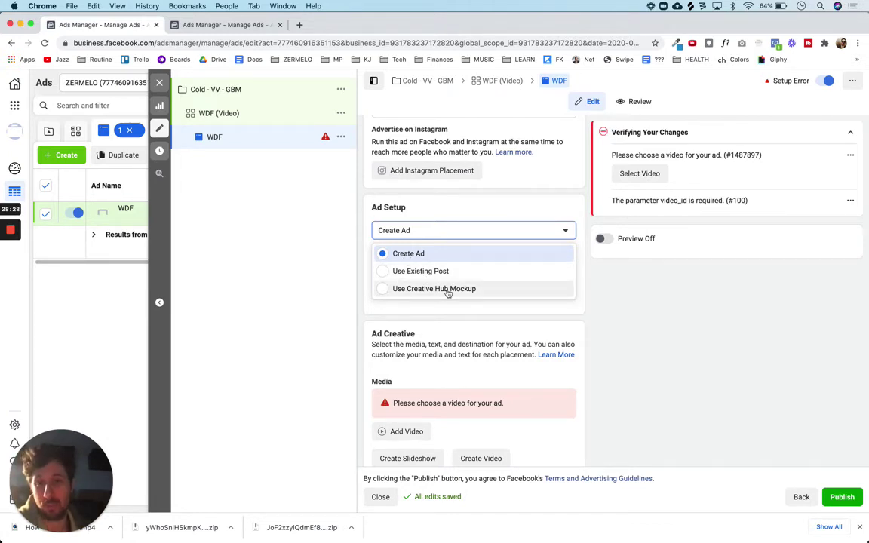
click(362, 243)
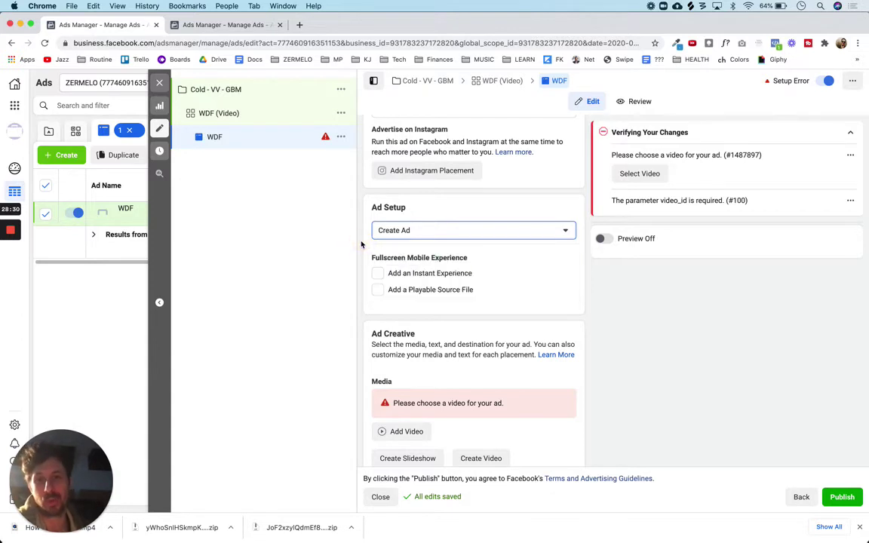
scroll(361, 244, down, 2)
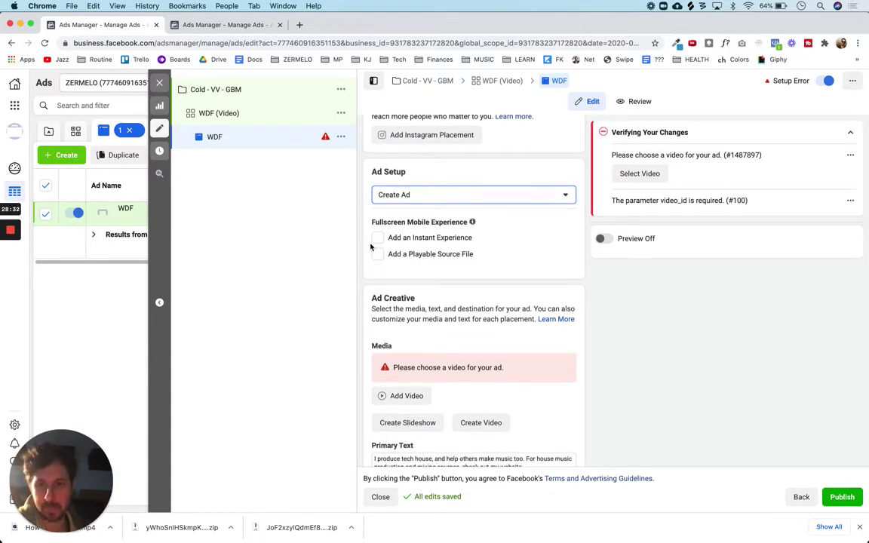
scroll(358, 305, down, 2)
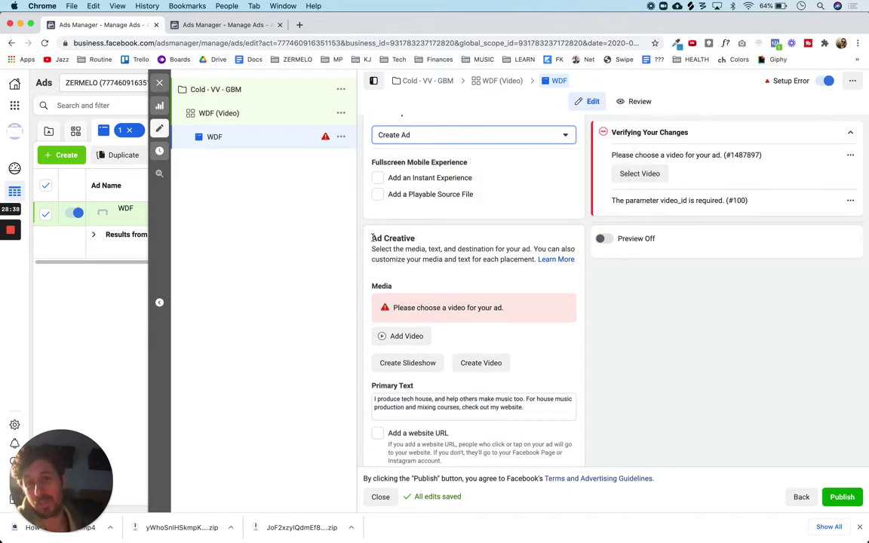
scroll(360, 256, down, 2)
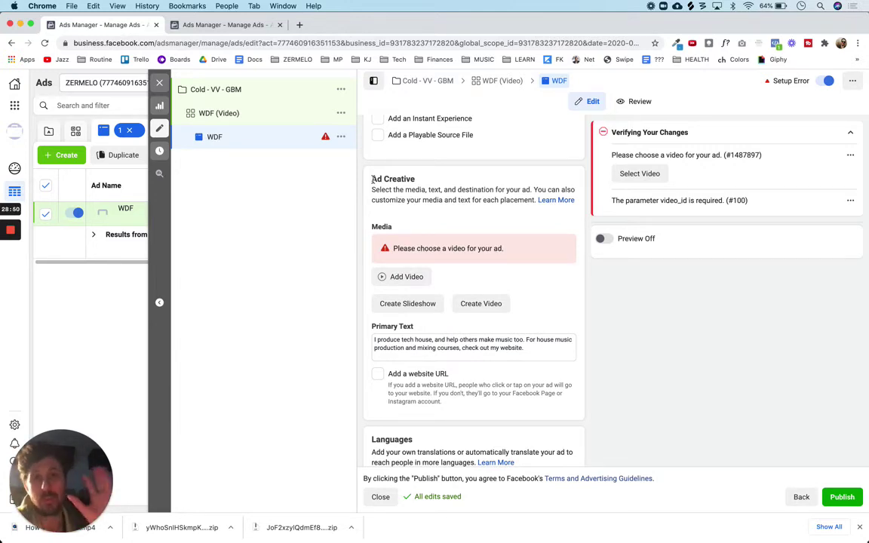
drag(372, 179, 415, 180)
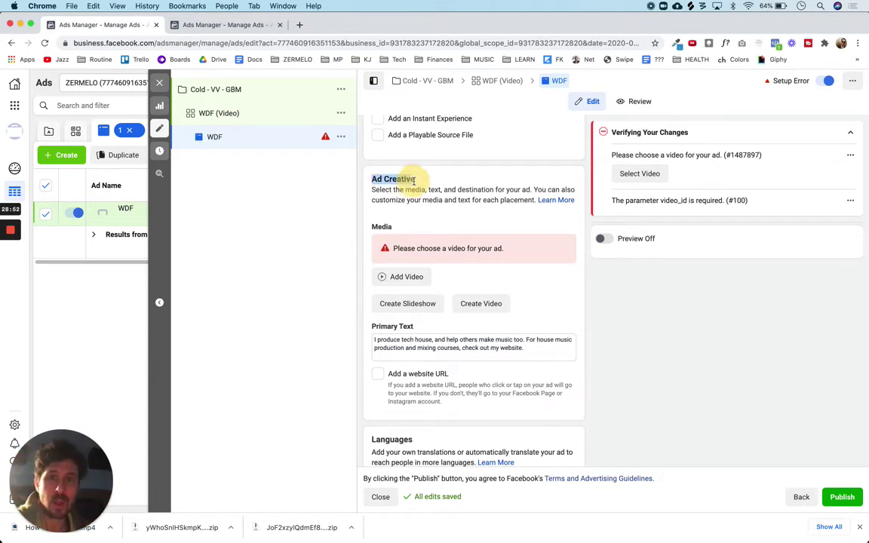
click(359, 242)
scroll(359, 241, down, 1)
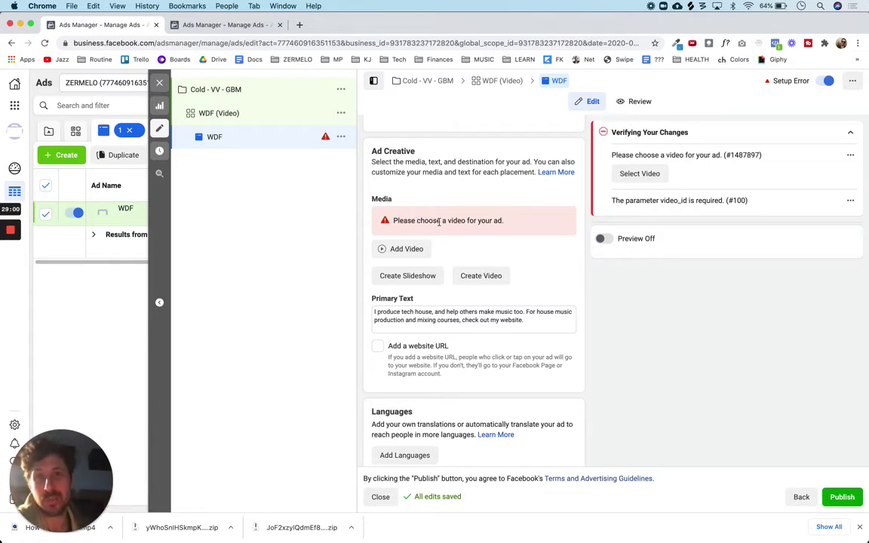
Add the account video wdf_viral_fb2020.mp4 as the ad's media without applying the square crop.
click(407, 249)
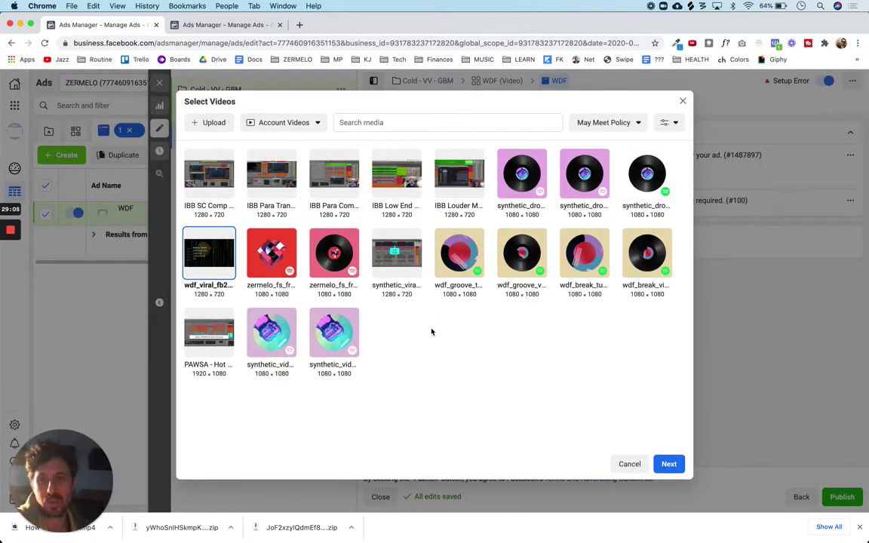
click(670, 465)
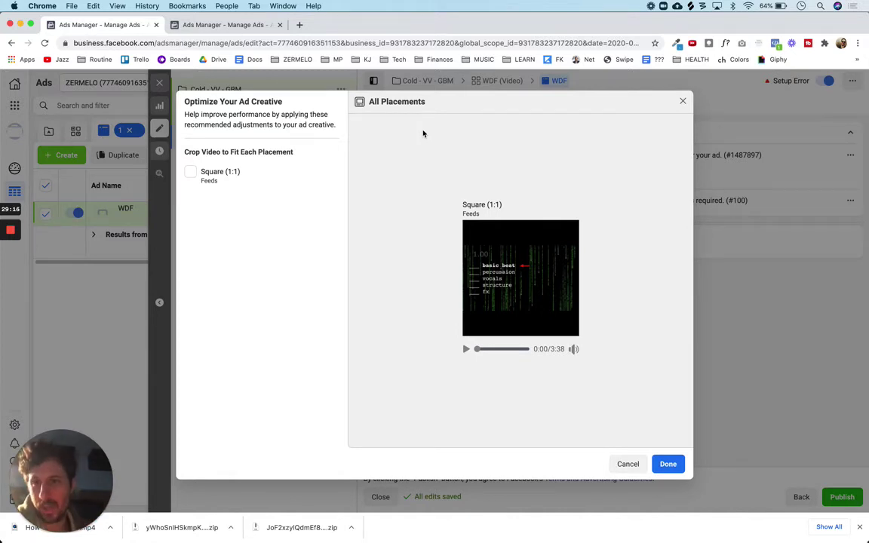
click(626, 465)
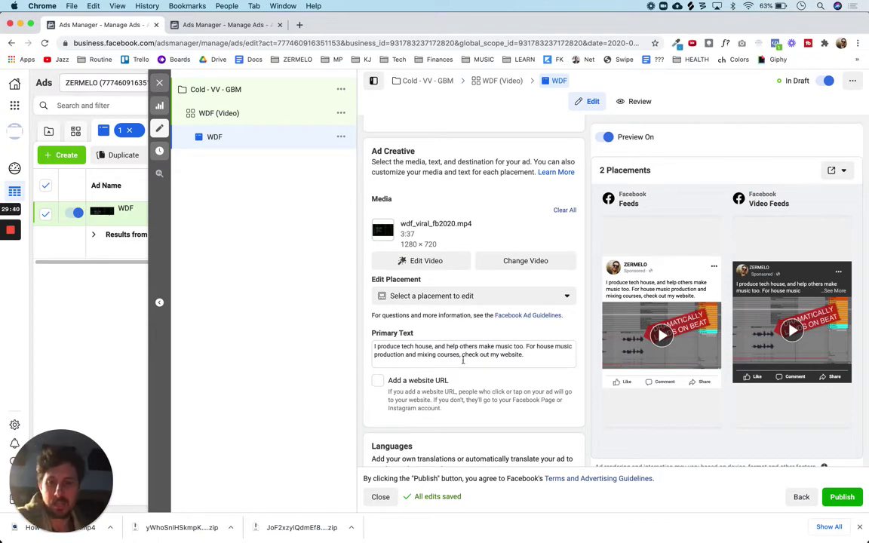
Dismiss the primary text suggestions and copy the entire prepared ad copy from the TextEdit document.
drag(532, 355, 376, 346)
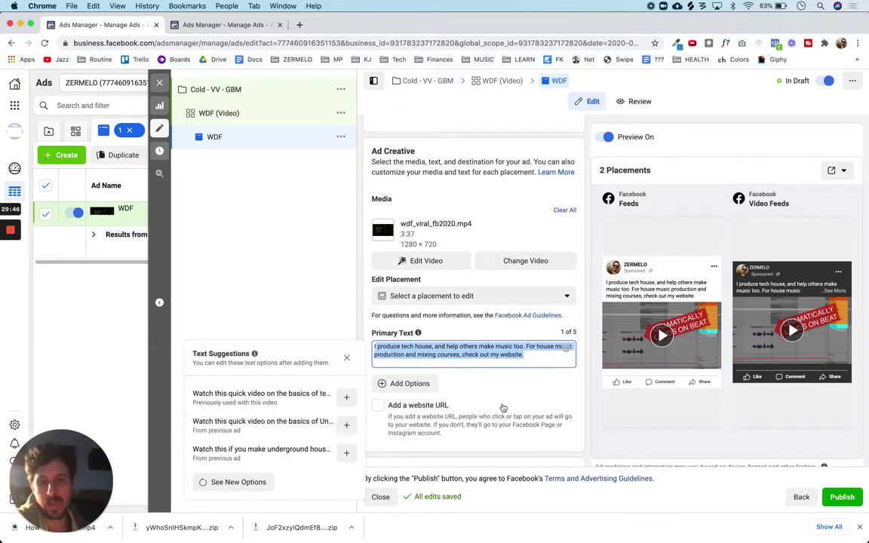
click(347, 357)
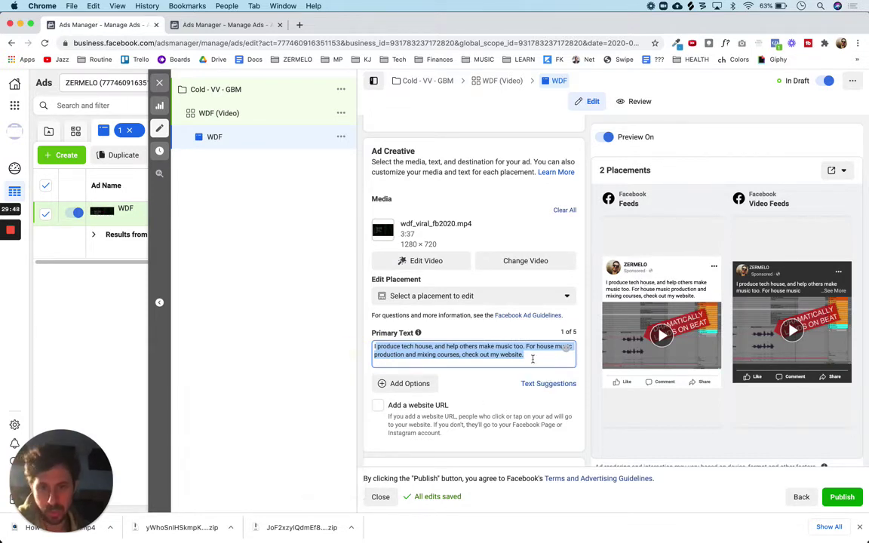
click(534, 357)
mouse_move(11, 234)
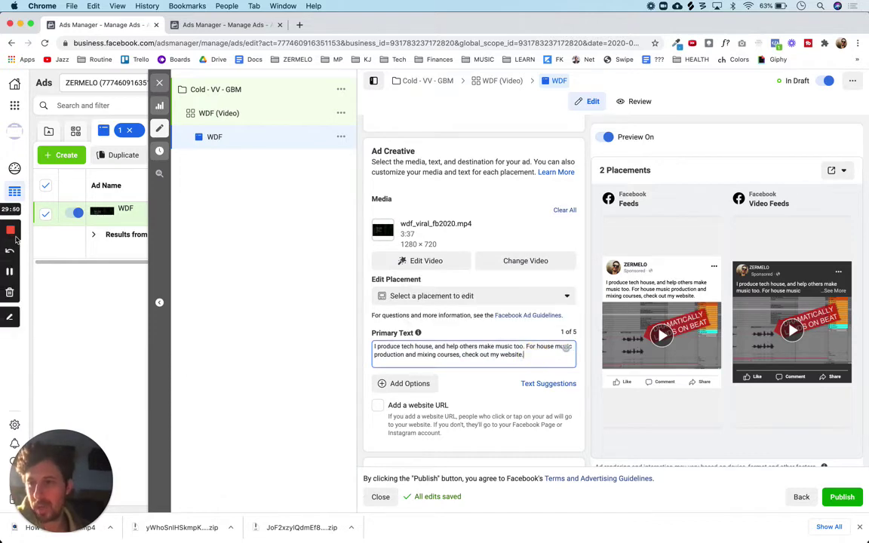
key(super+Tab)
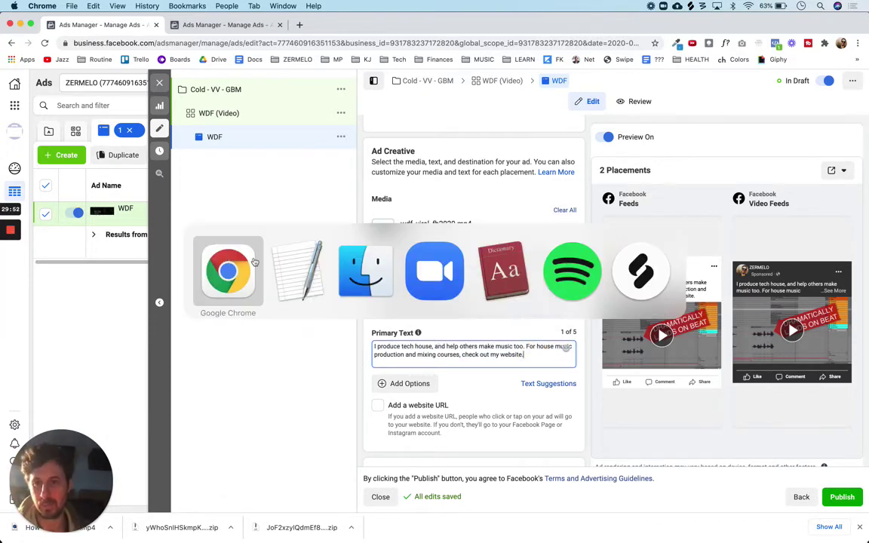
click(276, 240)
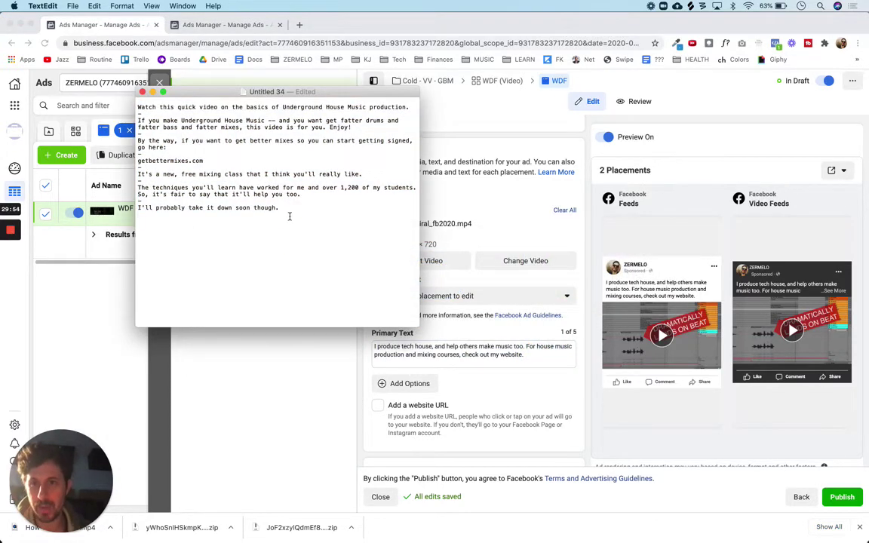
click(291, 211)
key(super+a)
key(super+c)
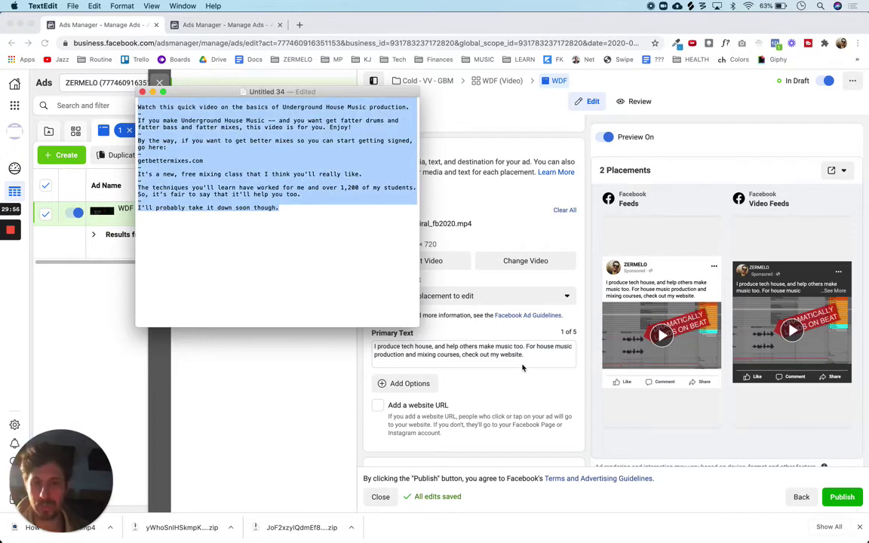
Return to Chrome and replace the ad's default primary text with the copied ad copy.
key(super+Tab)
click(504, 356)
key(super+a)
key(BackSpace)
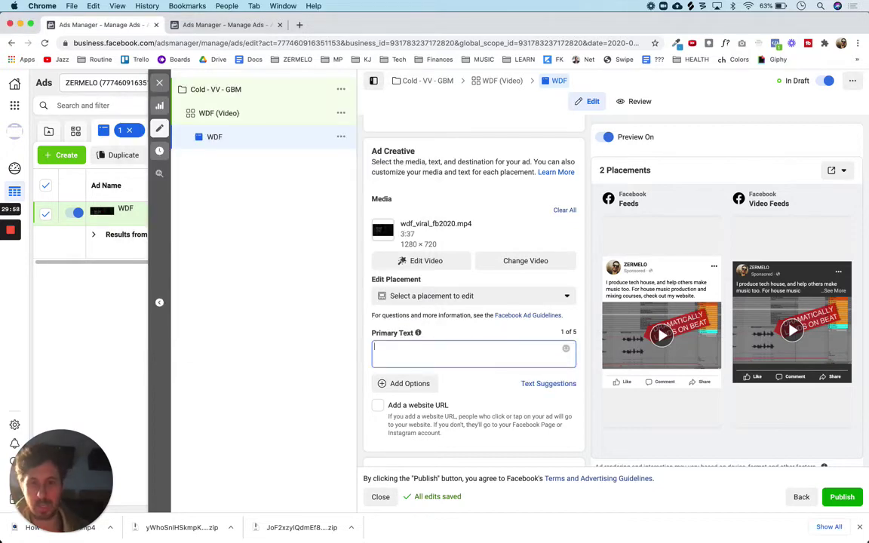
click(475, 351)
key(super+v)
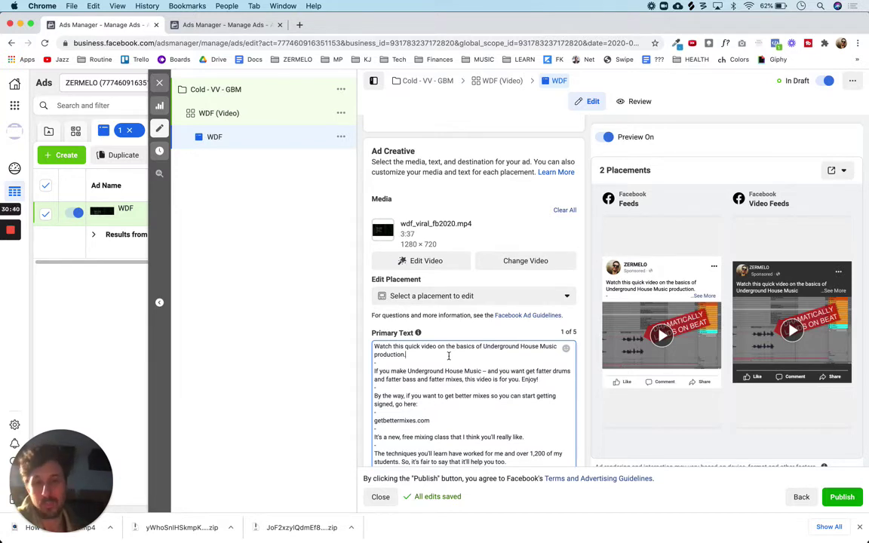
Delete the paragraph beginning "If you make Underground House Music" and its separator from the primary text.
scroll(365, 385, down, 2)
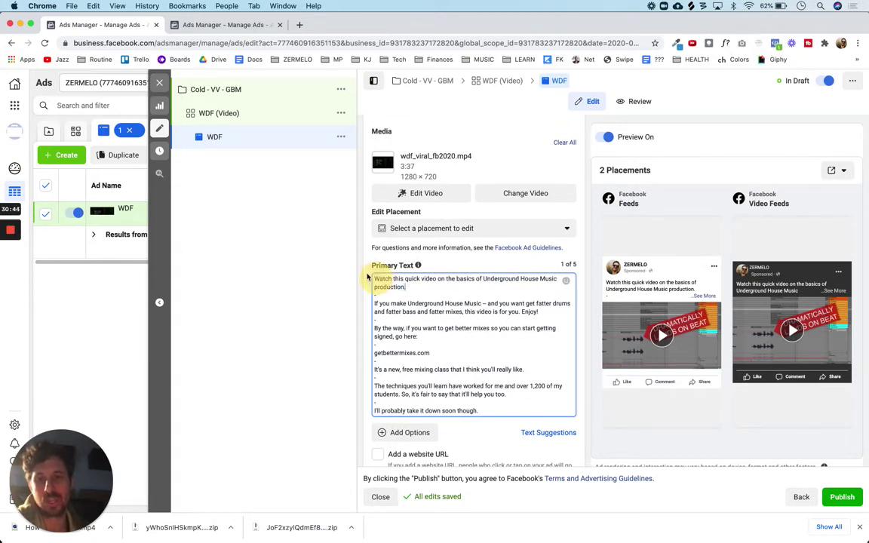
drag(375, 279, 423, 293)
click(427, 294)
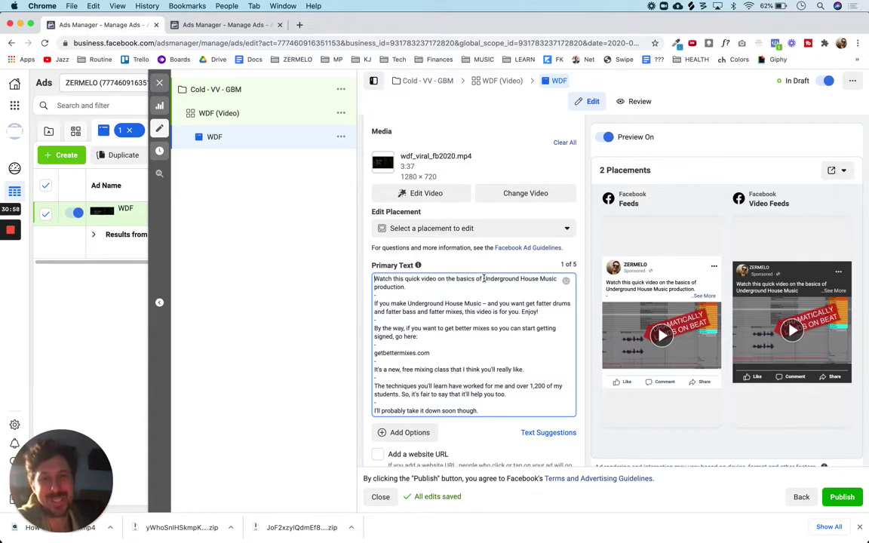
click(422, 303)
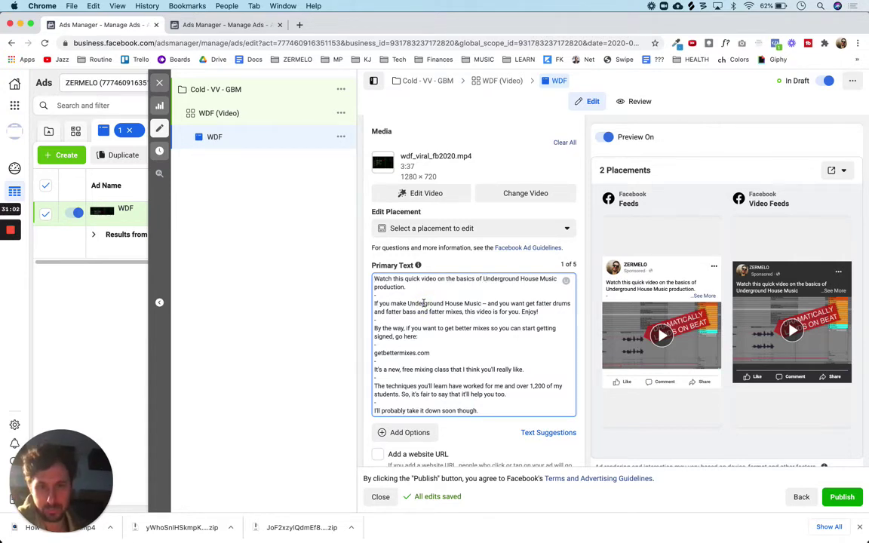
drag(539, 312, 371, 296)
key(BackSpace)
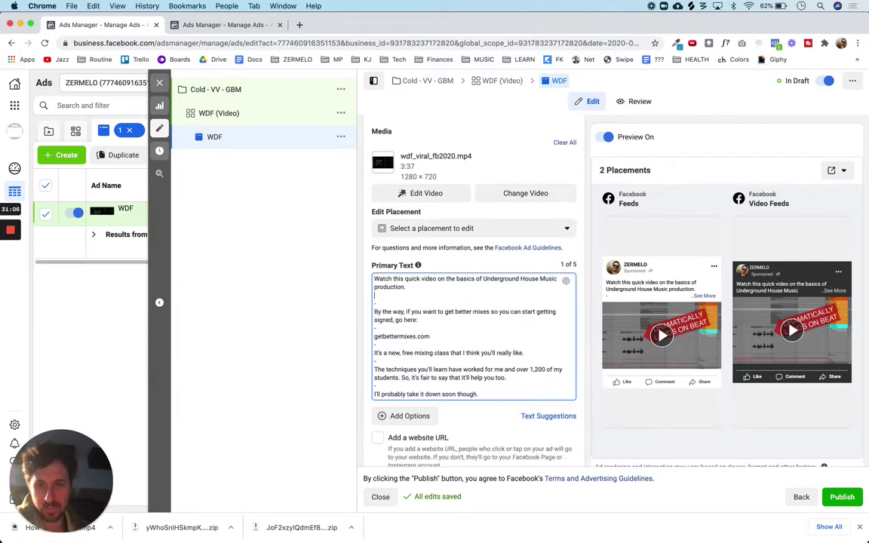
key(BackSpace)
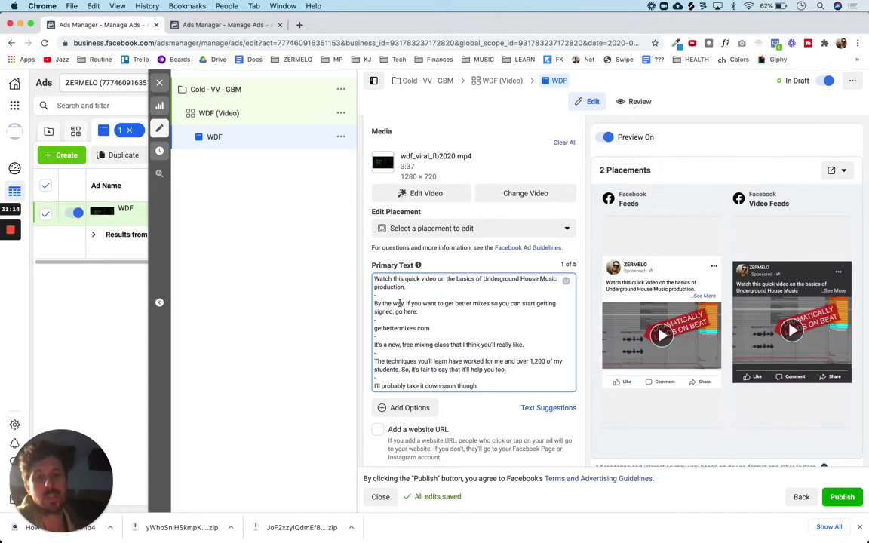
Read through the rest of the primary text, examining the getbettermixes.com link and the free mixing class lines.
scroll(448, 316, down, 1)
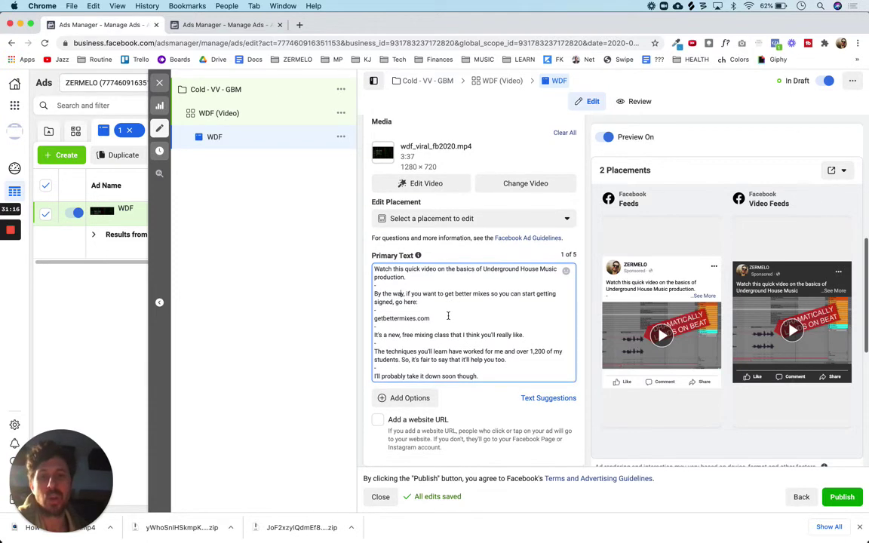
drag(438, 319, 464, 322)
click(425, 334)
scroll(425, 334, down, 3)
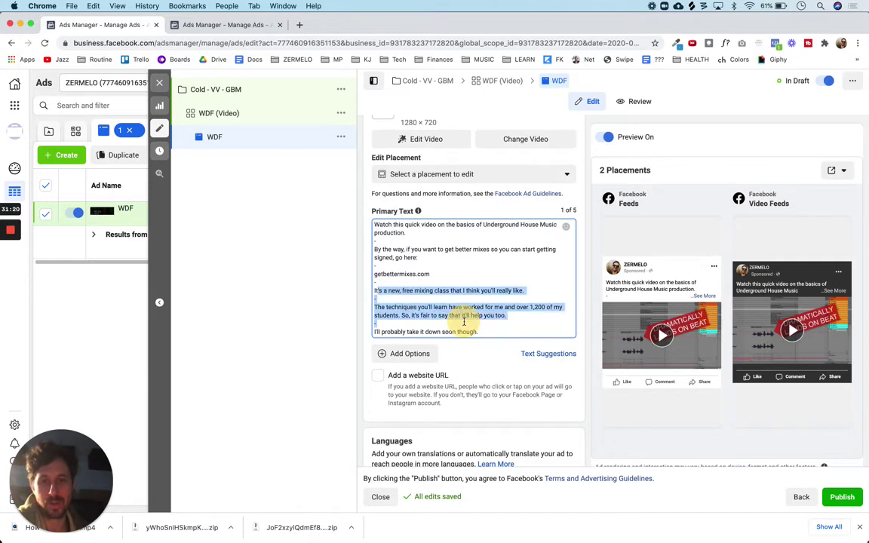
click(507, 294)
scroll(510, 299, up, 10)
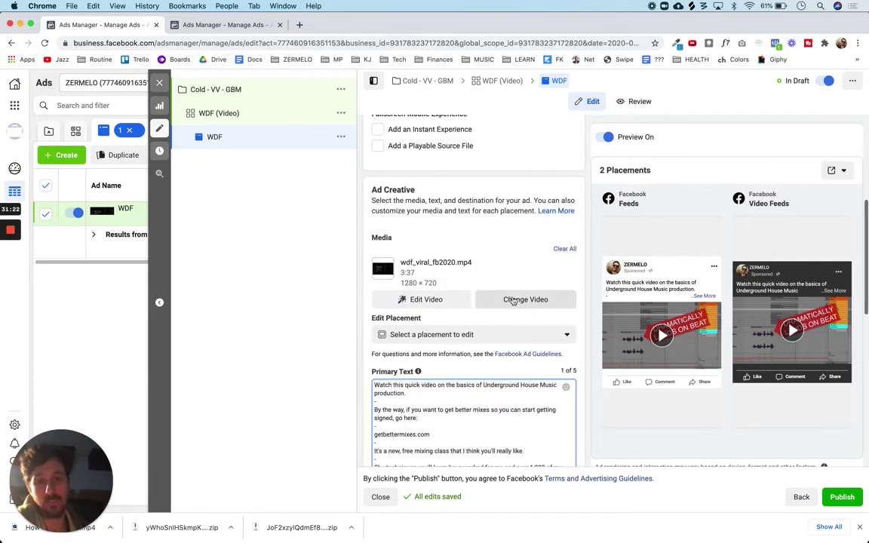
scroll(578, 287, down, 5)
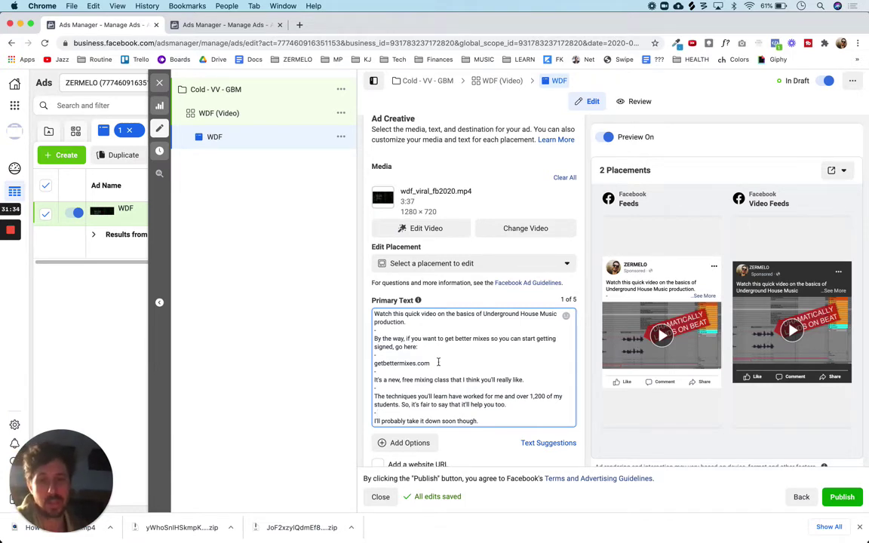
drag(433, 363, 368, 367)
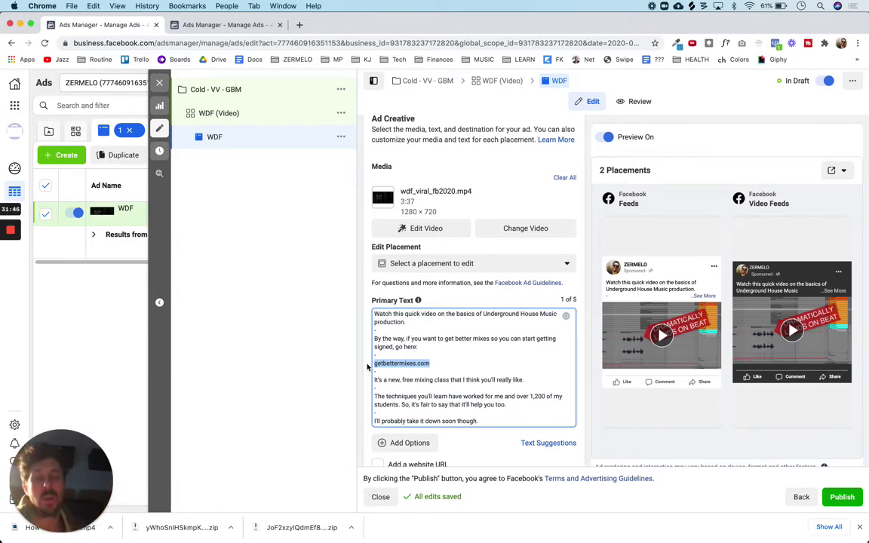
click(437, 363)
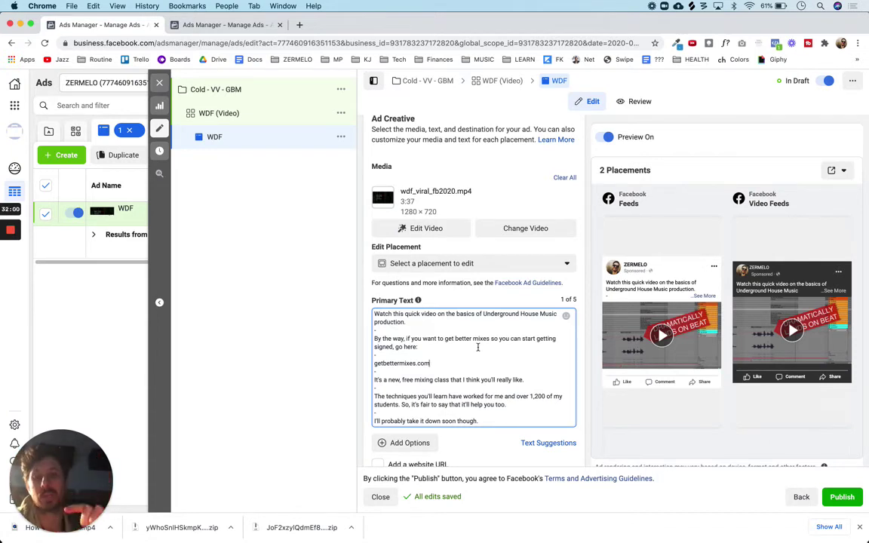
scroll(605, 381, down, 1)
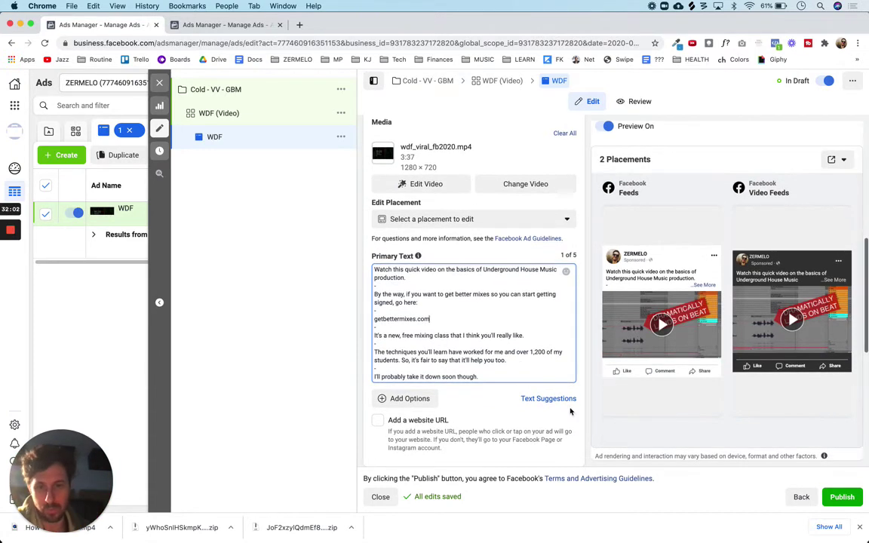
scroll(571, 411, down, 2)
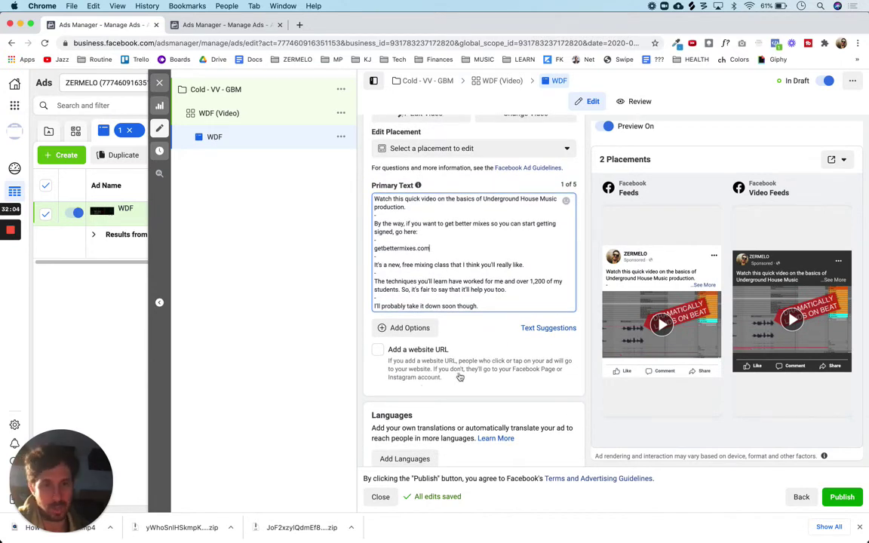
click(379, 351)
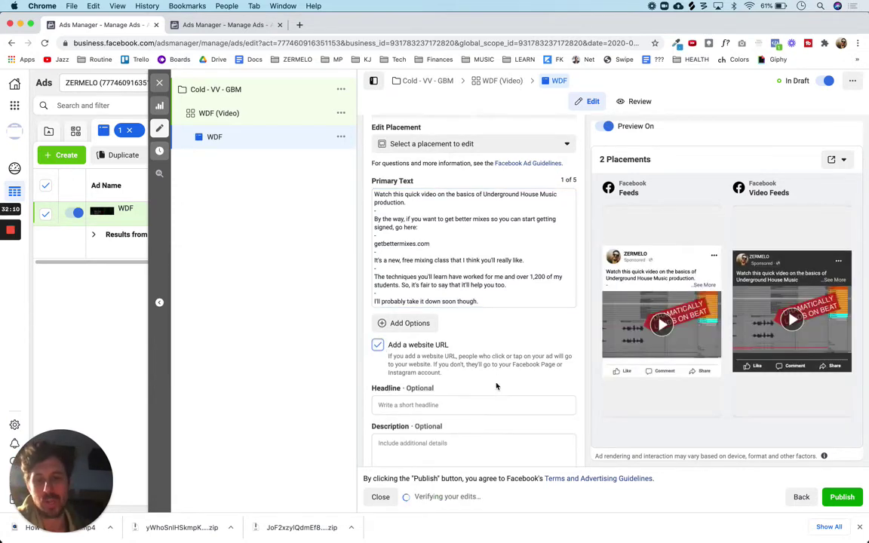
scroll(448, 400, down, 1)
scroll(454, 429, down, 2)
click(438, 421)
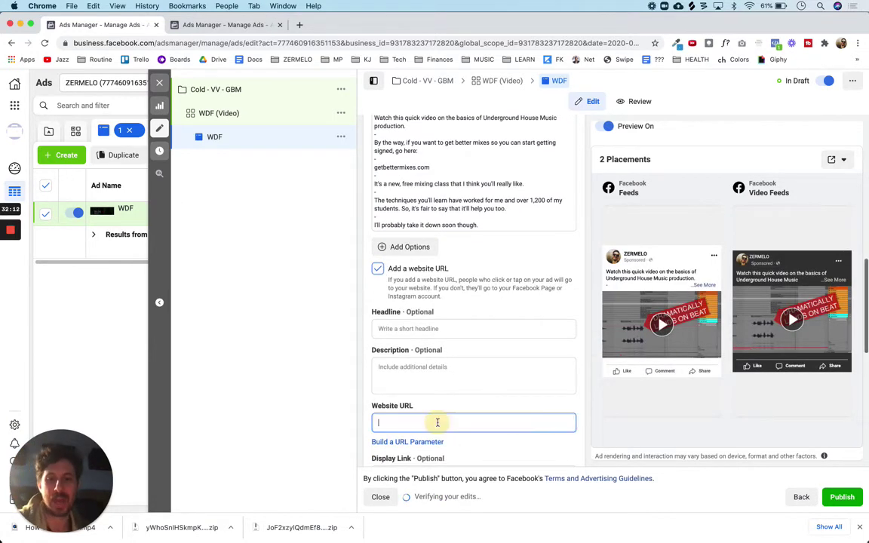
text(https)
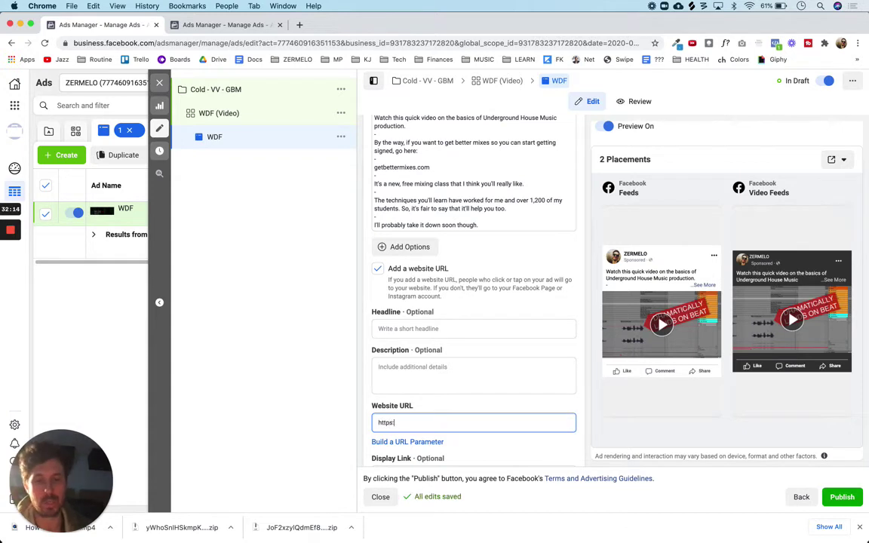
text(://getb)
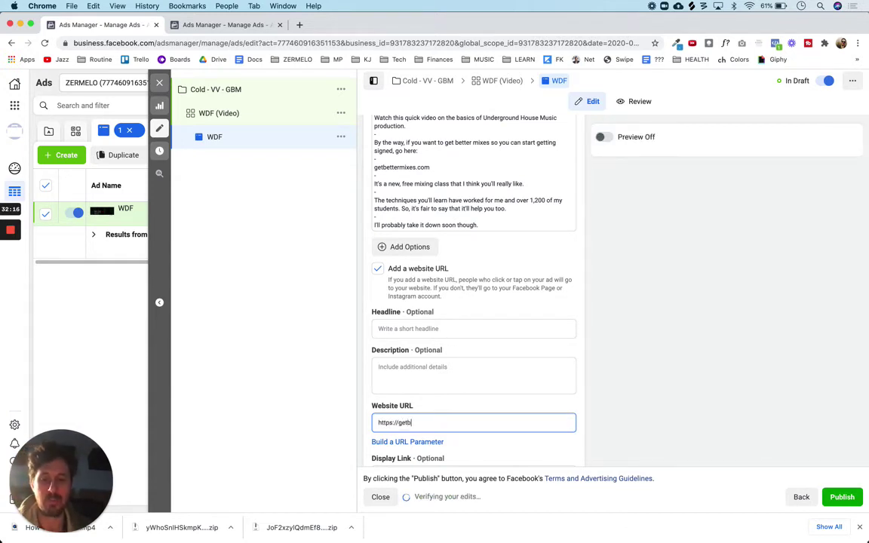
text(ettermixes)
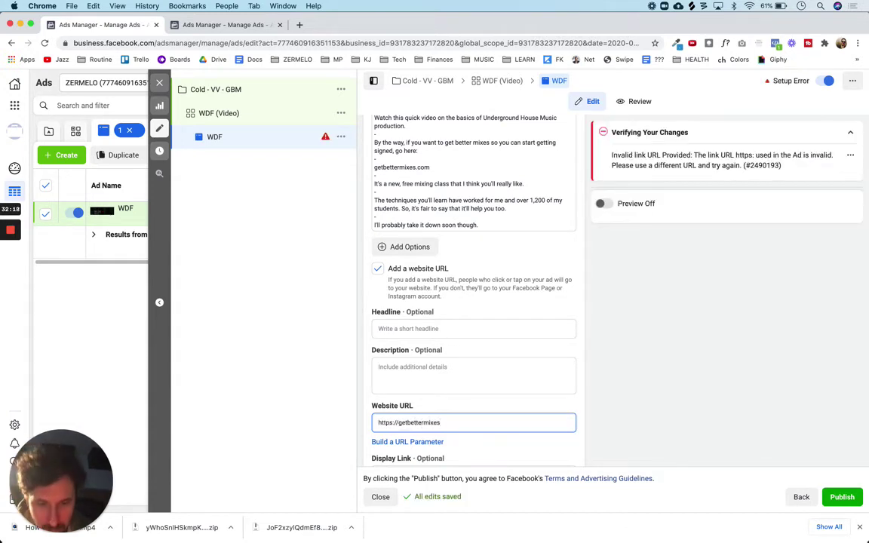
text(.com)
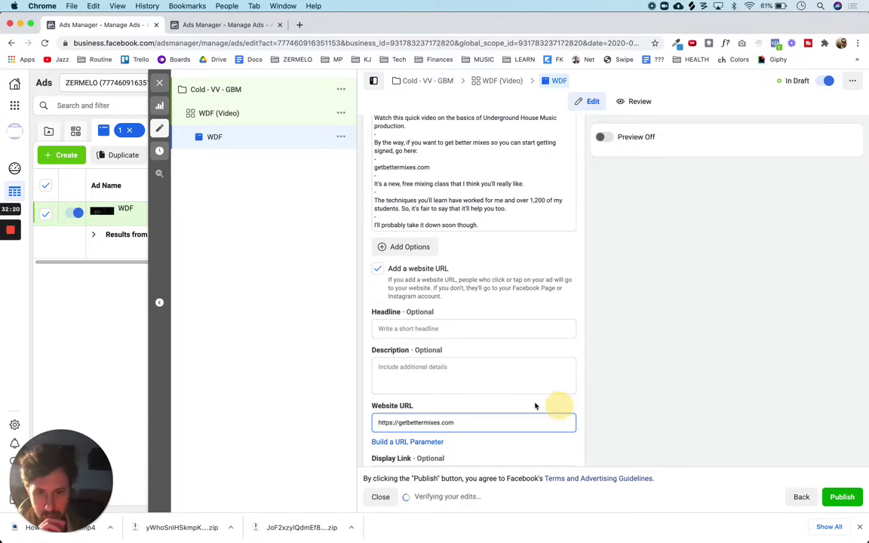
Test the website URL with its preview and in an incognito window, closing each test page.
click(535, 407)
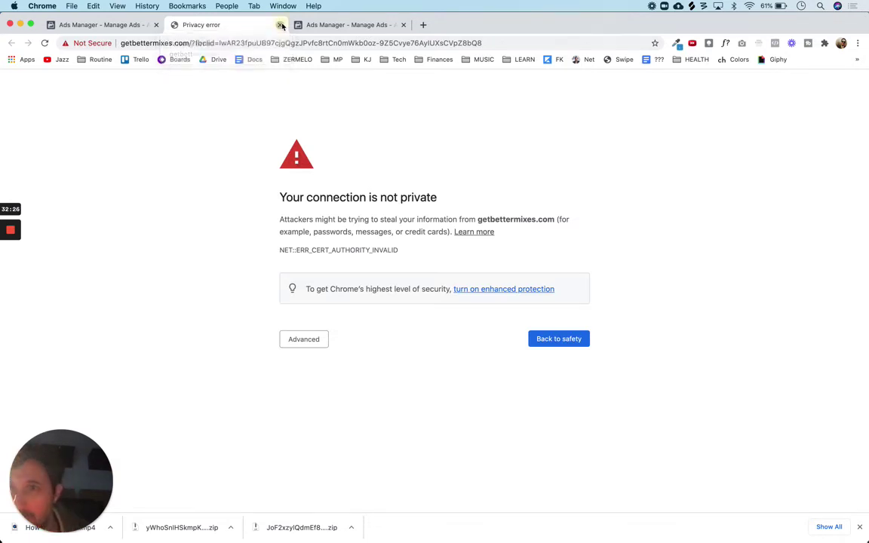
click(280, 25)
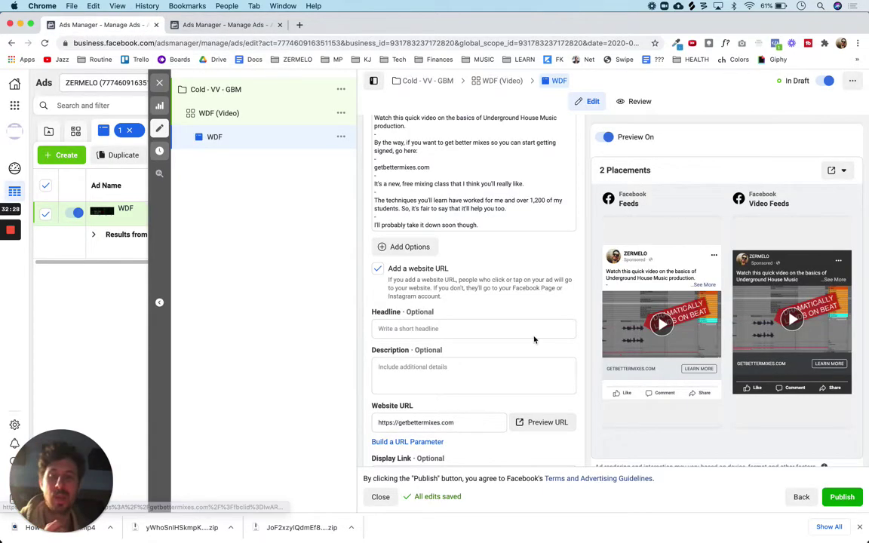
drag(463, 423, 368, 421)
key(super+c)
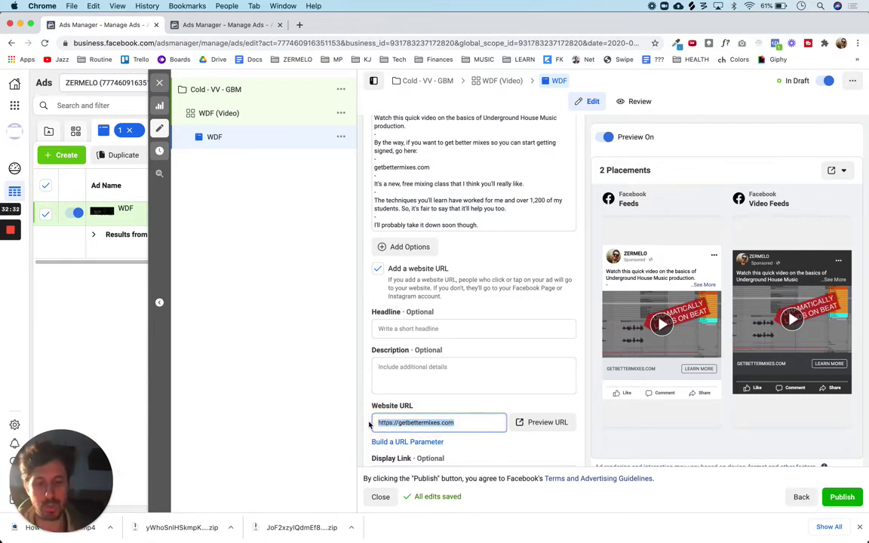
key(super+shift+n)
key(super+v)
key(Return)
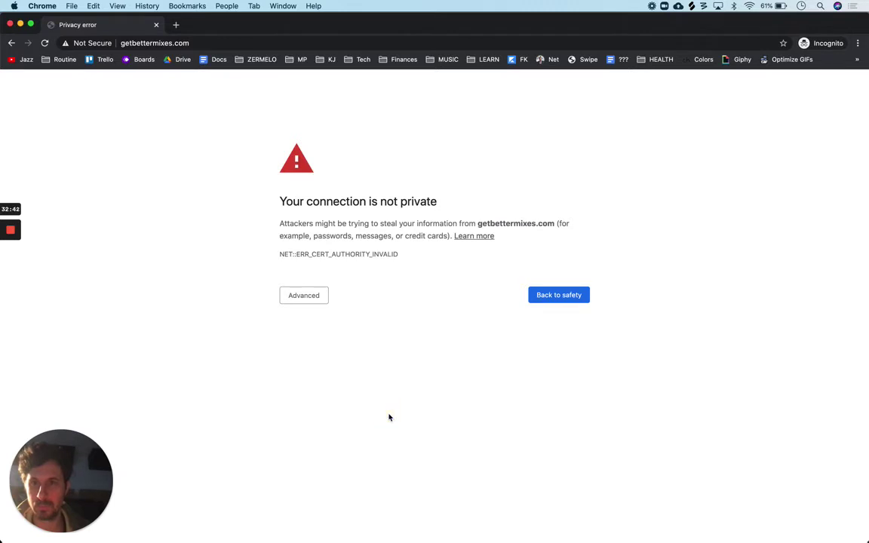
click(390, 418)
key(super+w)
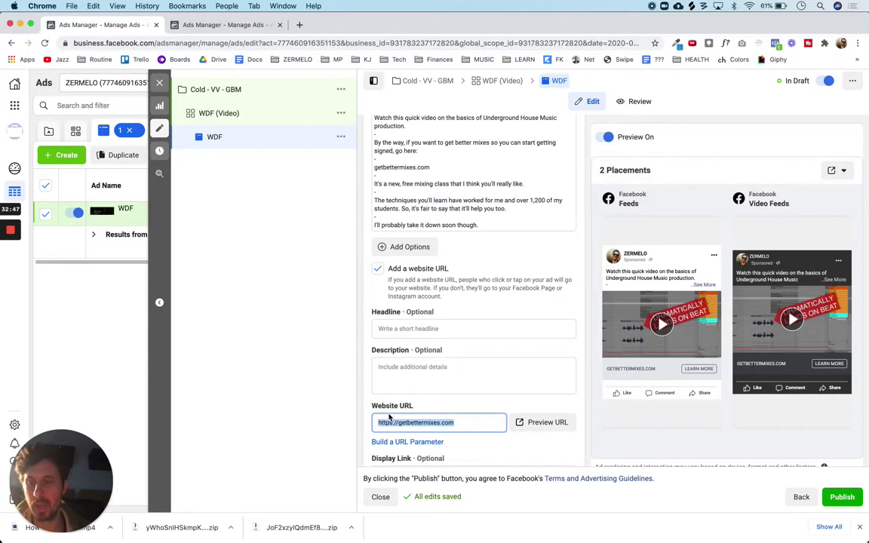
Set the ad's headline to "FREE MIXING CLASS: Get better mixes so you can start getting signed!".
click(589, 432)
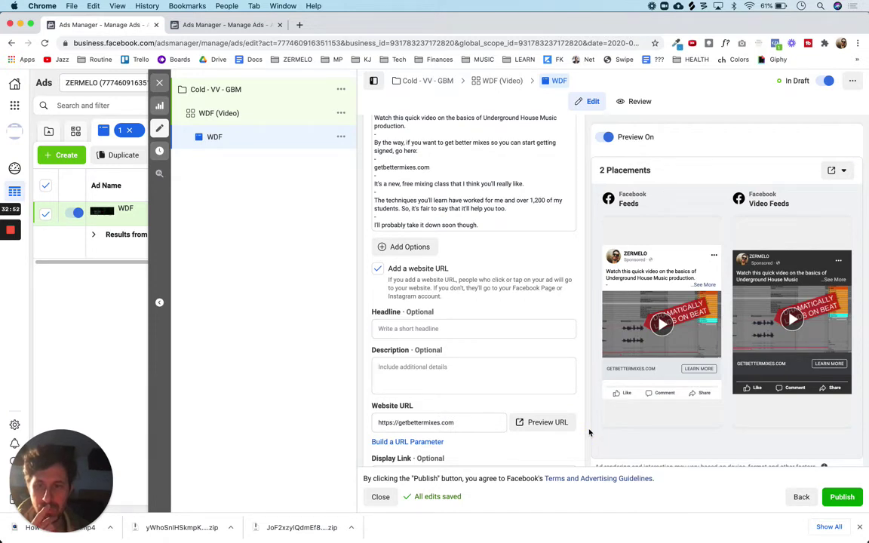
click(446, 327)
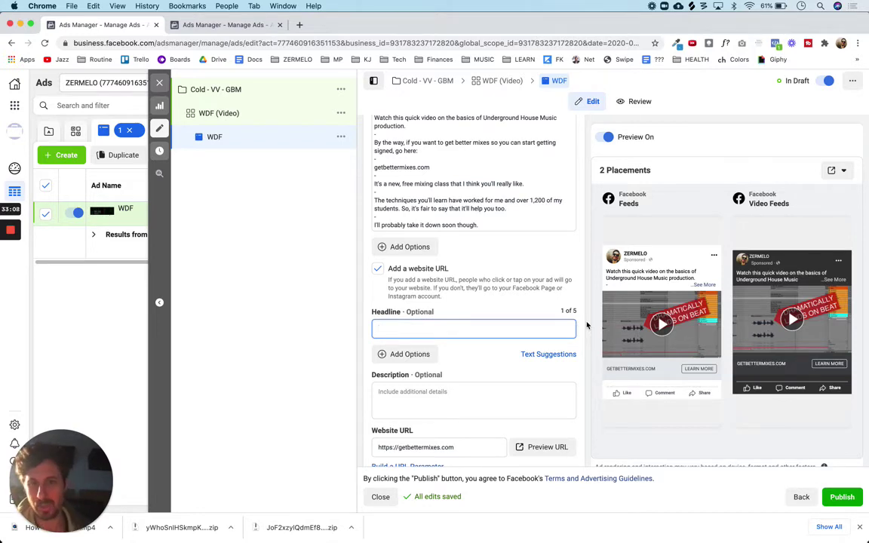
key(super+Tab)
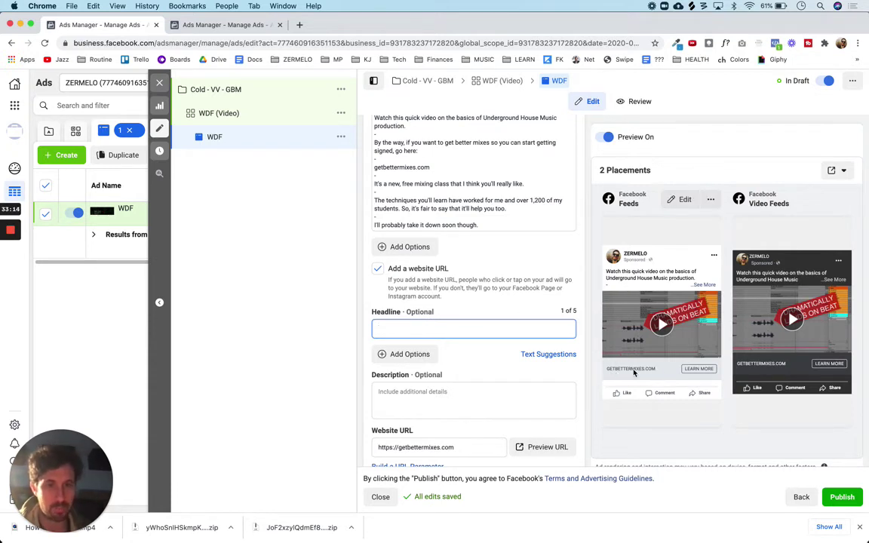
text(FR)
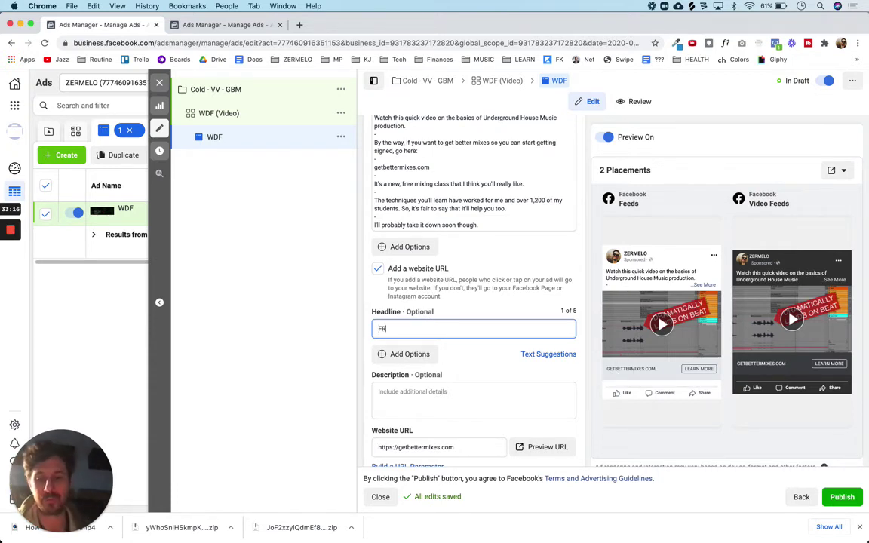
text(EE CLASS:)
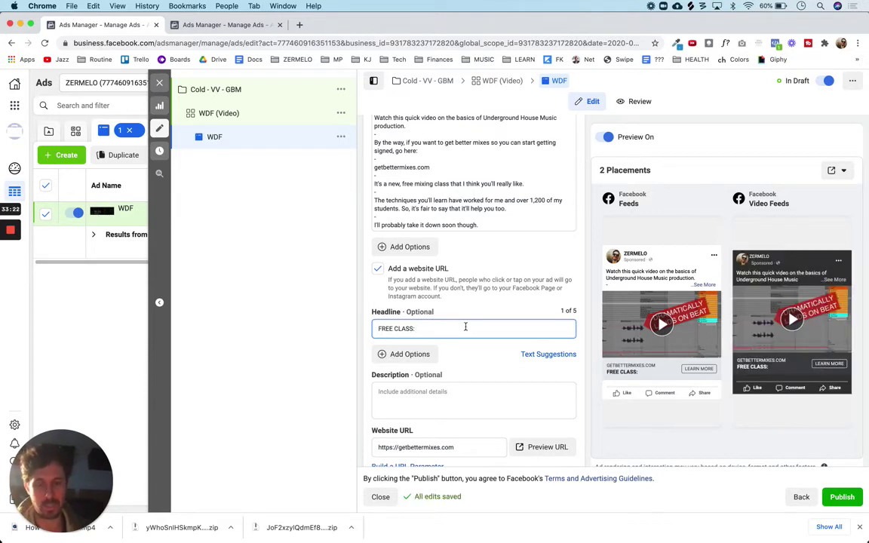
key(BackSpace)
key(BackSpace)
key(BackSpace)
key(BackSpace)
key(BackSpace)
key(BackSpace)
text(M)
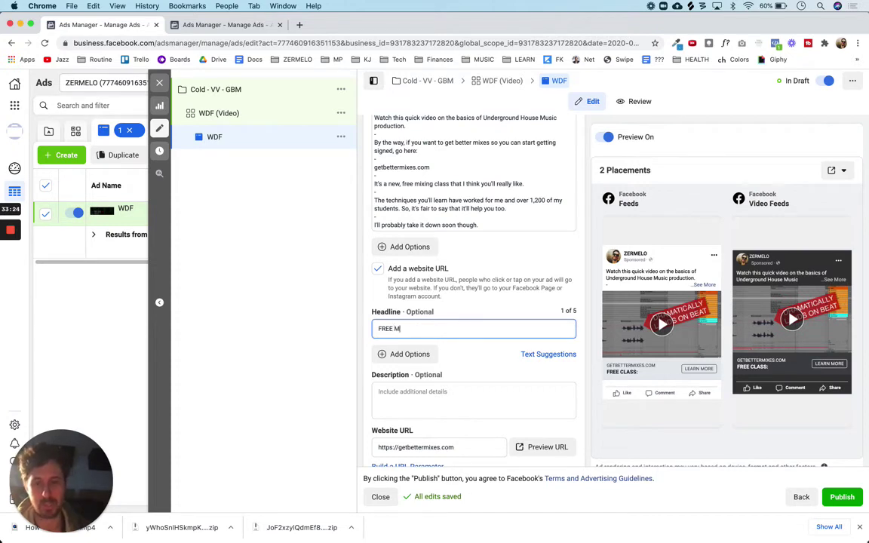
text(IXING CLASS: )
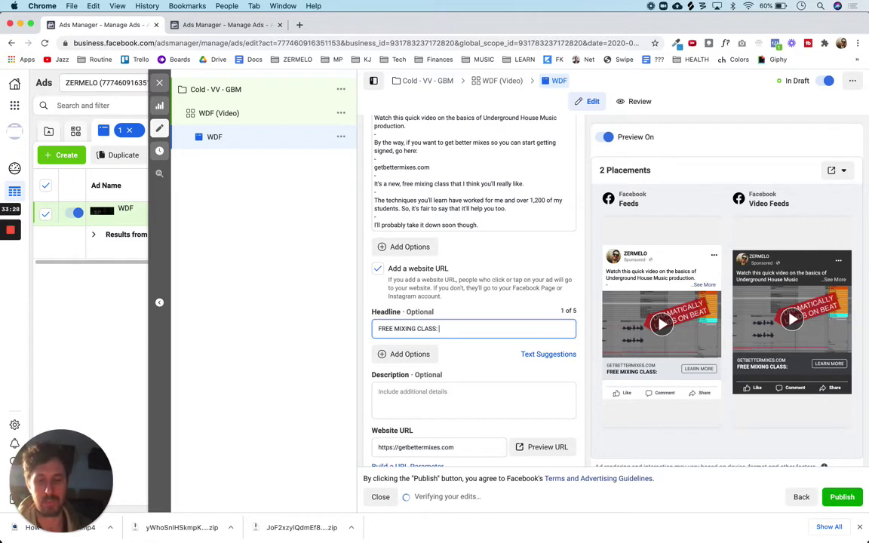
text(Get better mixe)
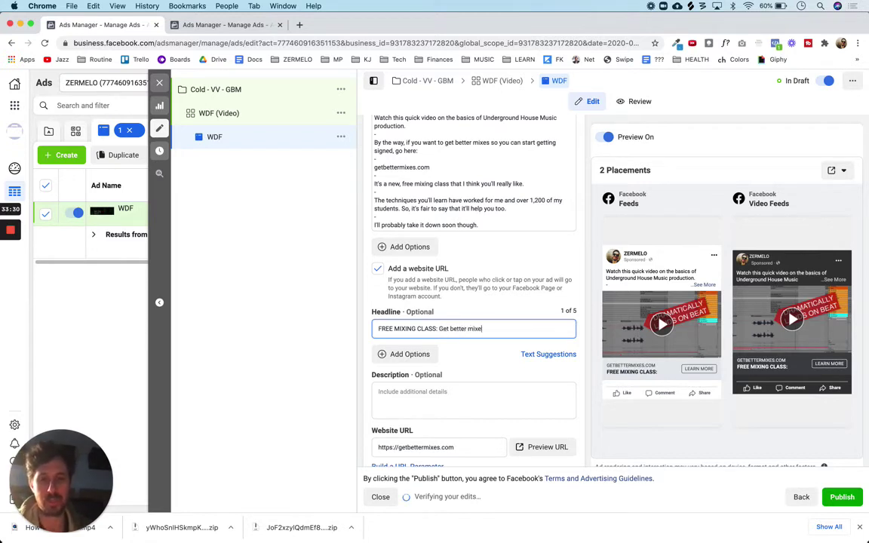
text(s so you can start ge)
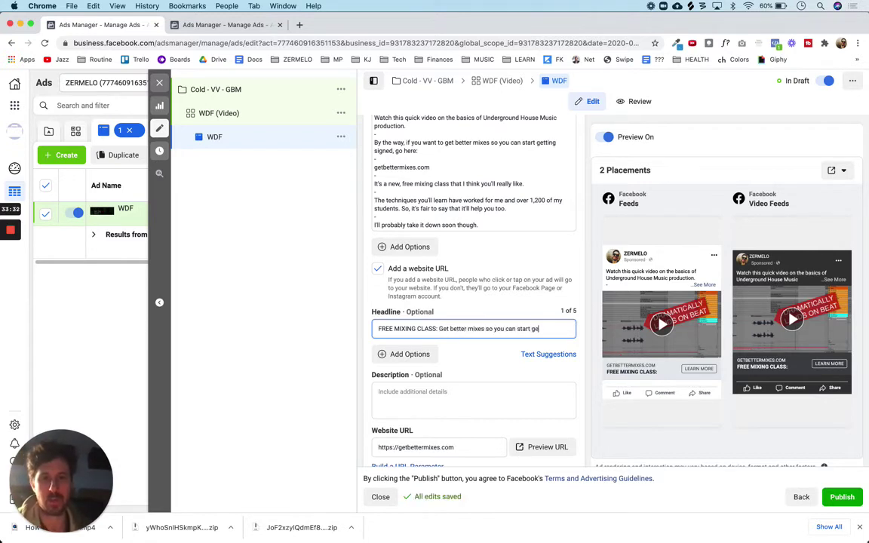
text(tting signed!)
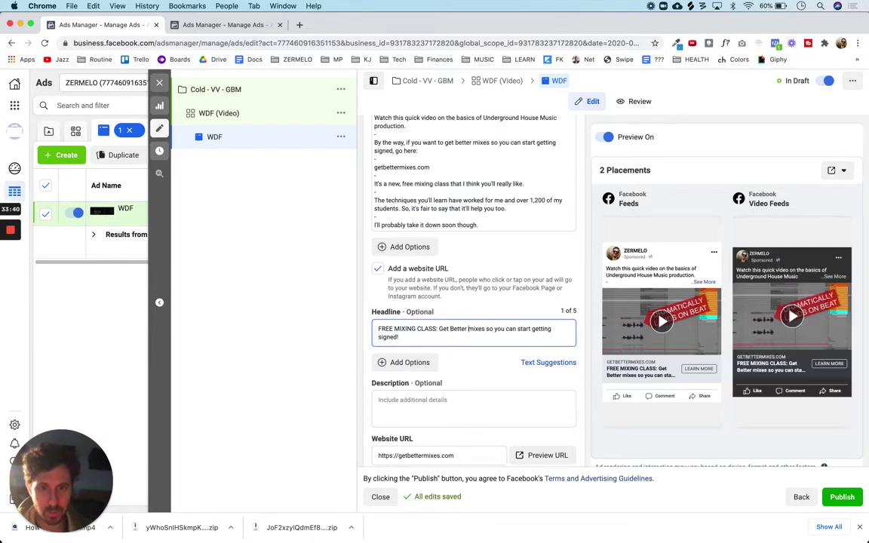
Capitalize each word of the headline's second part so it reads "Get Better Mixes So You Can Start Getting Signed!".
click(468, 329)
key(Delete)
text(M)
click(487, 329)
key(Delete)
text(S)
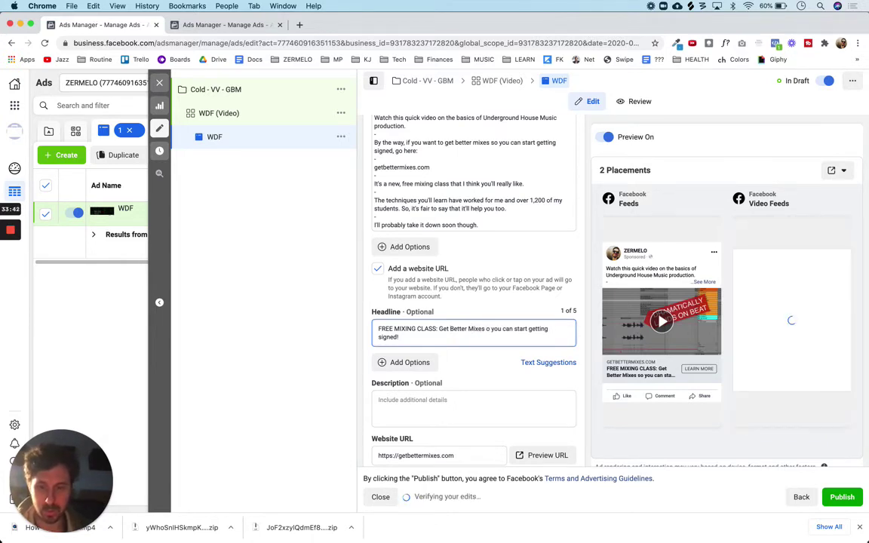
click(496, 329)
key(Delete)
text(Y)
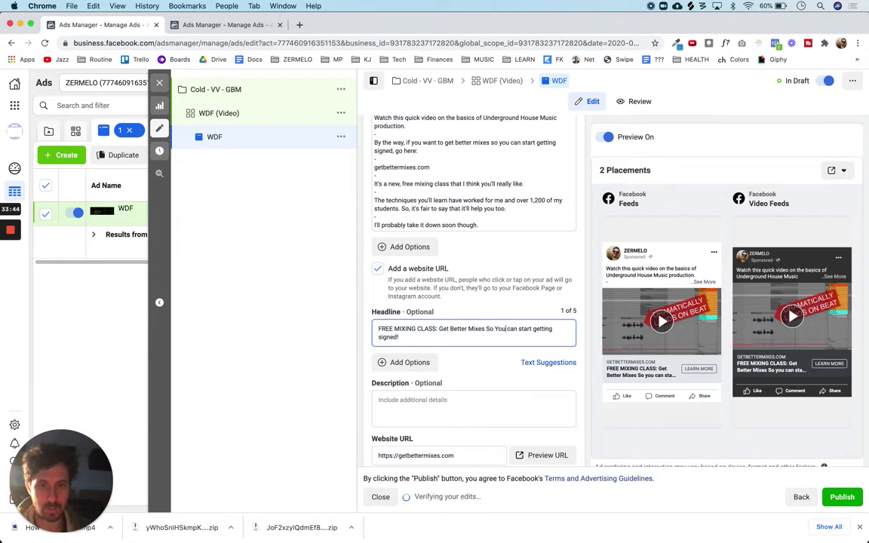
click(508, 329)
key(Delete)
text(C)
click(520, 329)
key(Delete)
text(S)
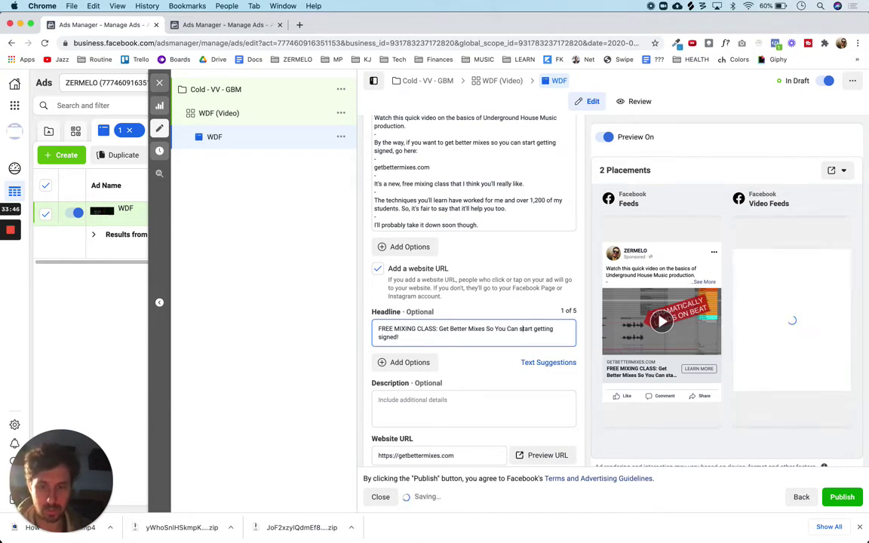
click(535, 329)
key(Delete)
text(G)
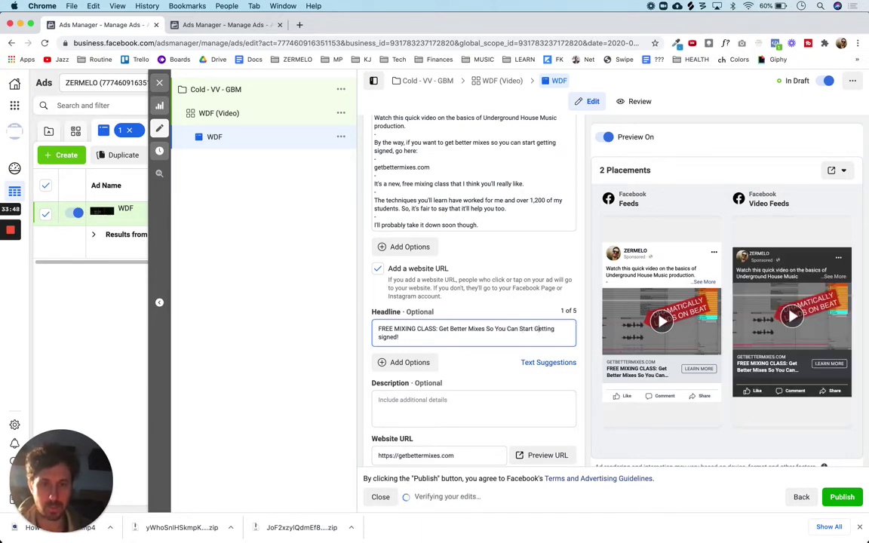
text(!)
click(378, 337)
key(Delete)
text(S)
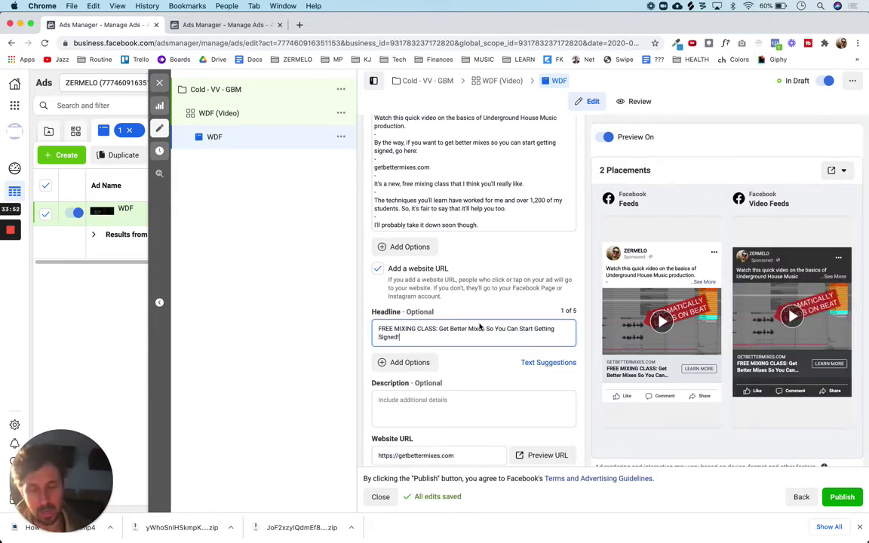
key(BackSpace)
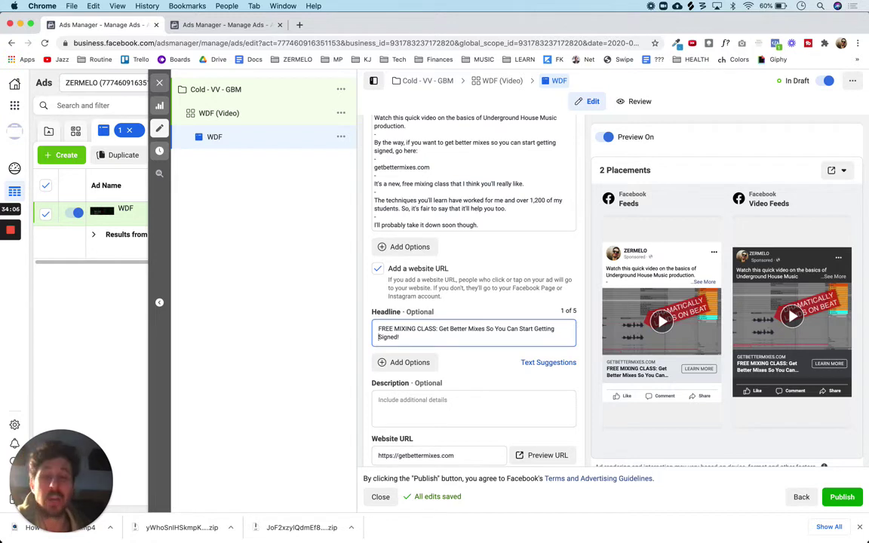
click(586, 336)
Review the ad preview and the description, website URL, display link and call-to-action fields.
scroll(588, 337, down, 1)
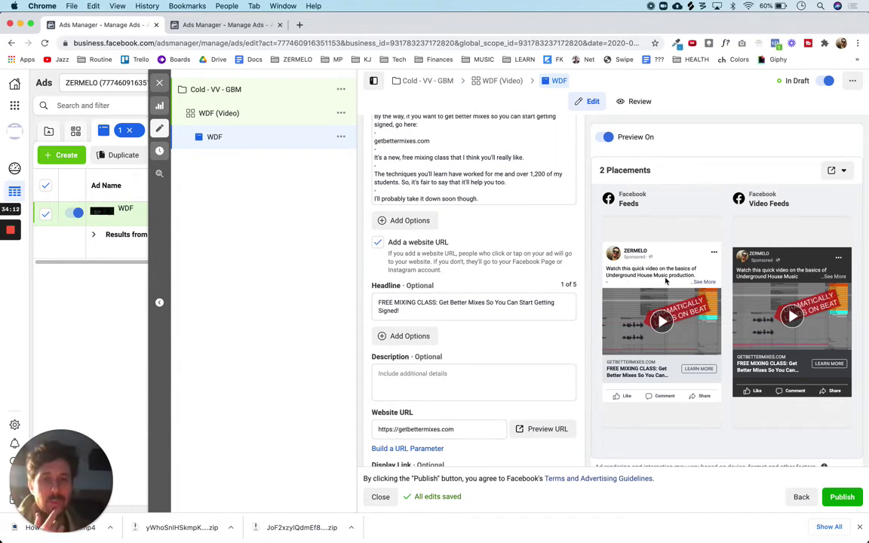
mouse_move(641, 279)
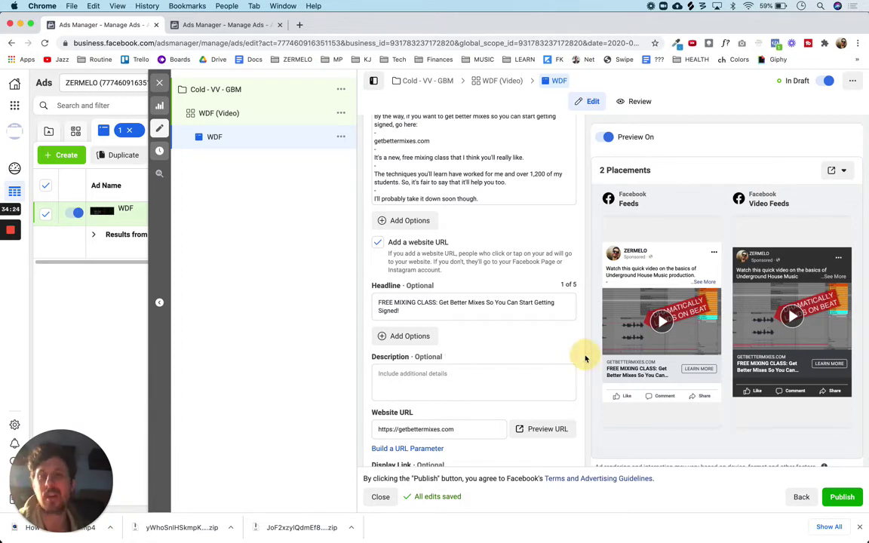
scroll(585, 357, down, 2)
scroll(586, 357, down, 1)
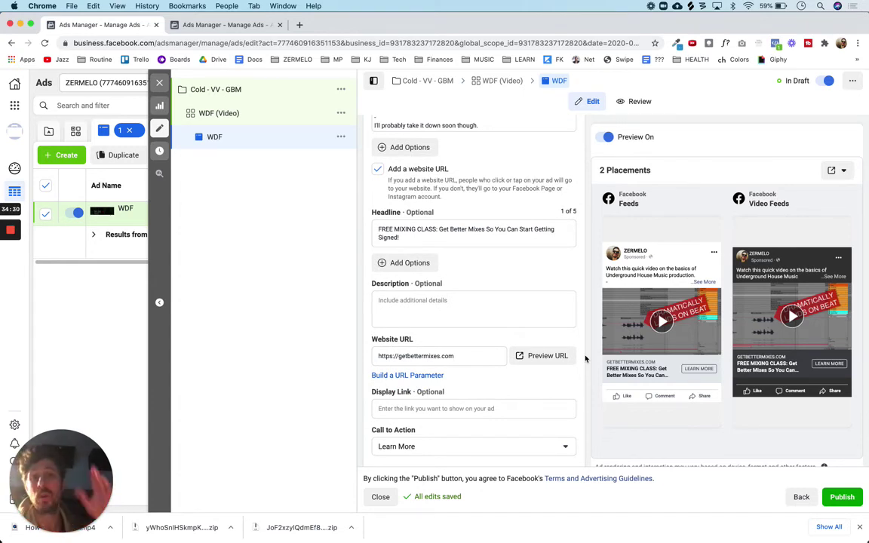
scroll(585, 357, down, 4)
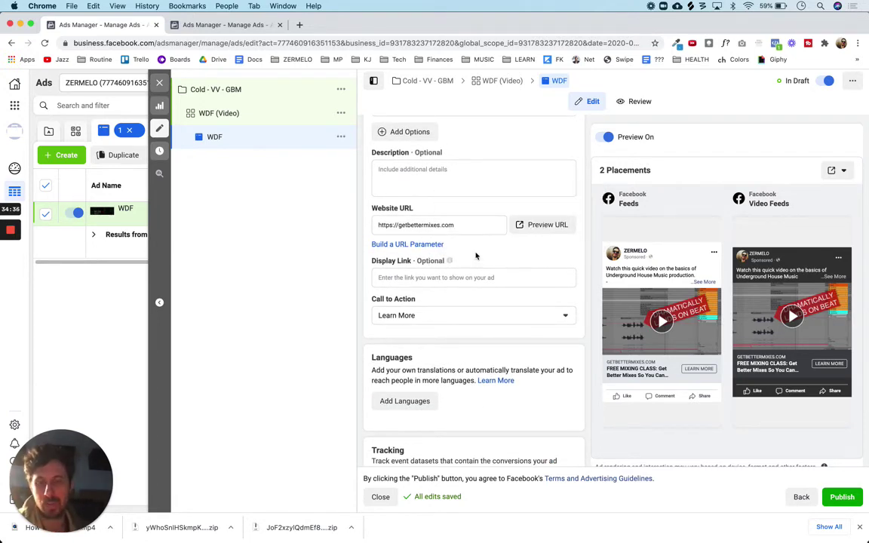
drag(464, 226, 353, 220)
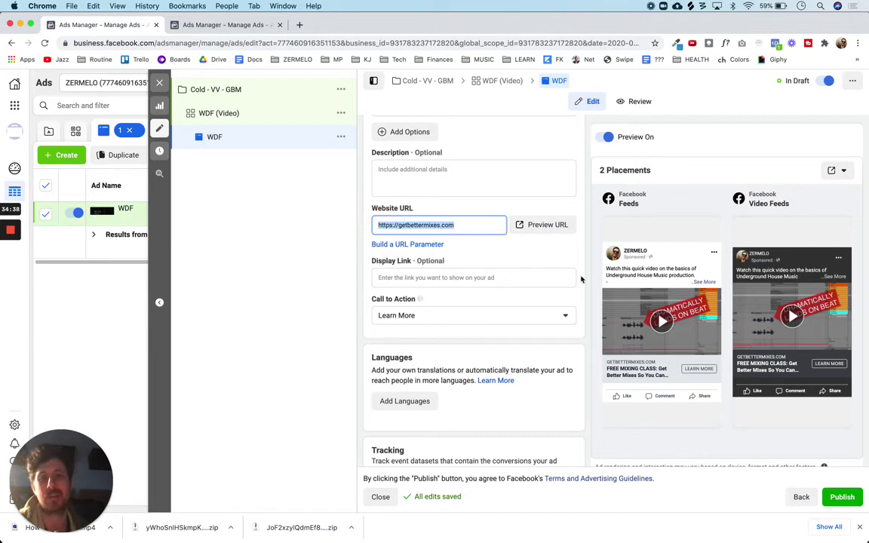
click(586, 339)
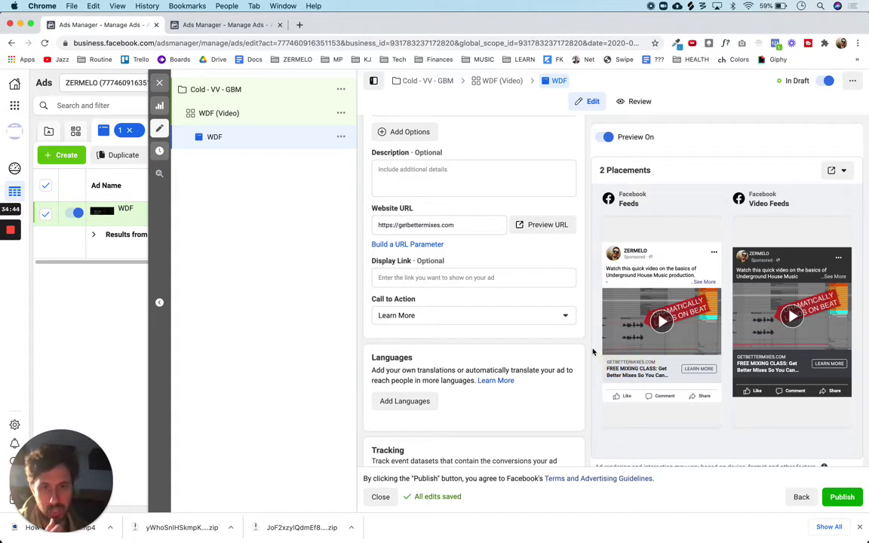
Enable Website Events tracking for the ad and select the ZERMELO - Producers pixel.
scroll(587, 349, down, 1)
scroll(588, 349, down, 3)
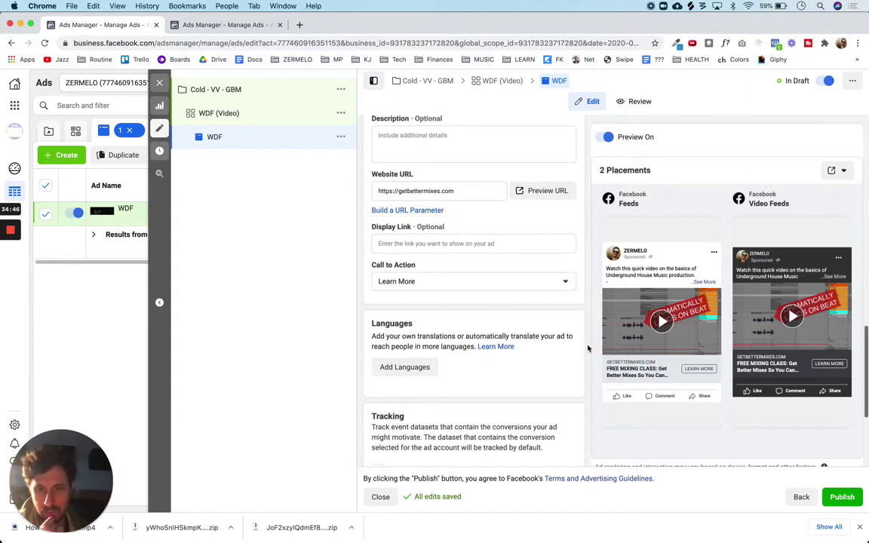
scroll(588, 333, down, 5)
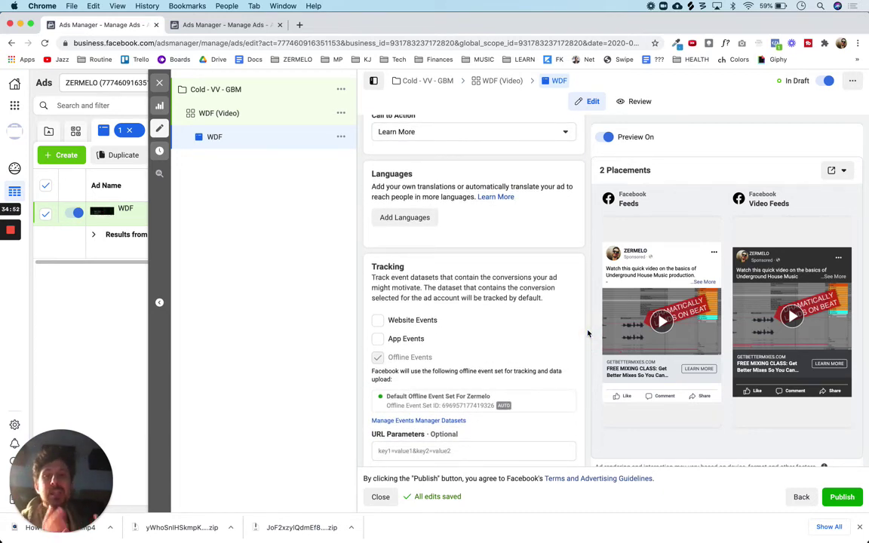
click(378, 321)
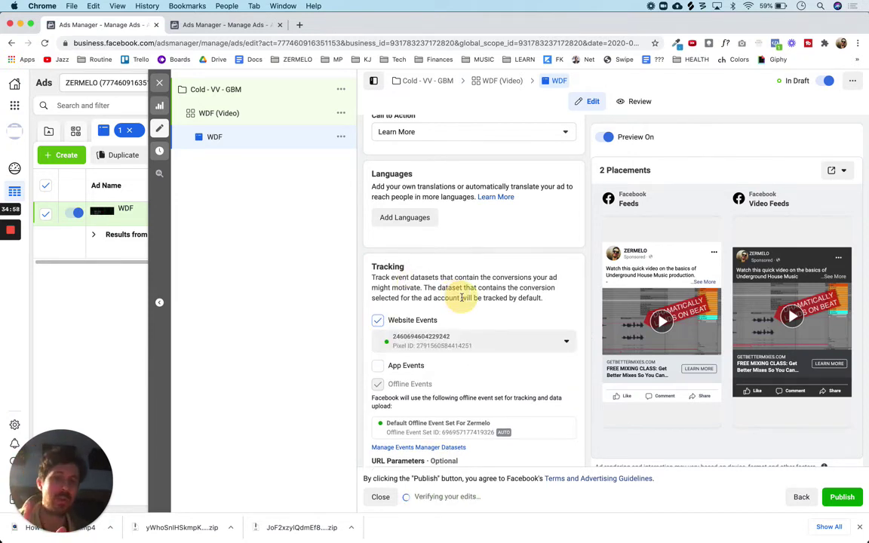
drag(460, 296, 411, 277)
click(485, 298)
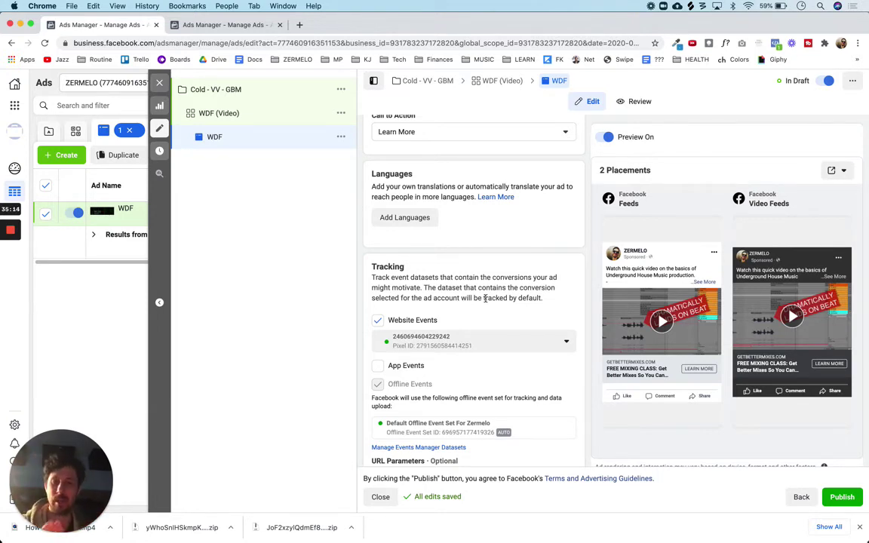
click(557, 339)
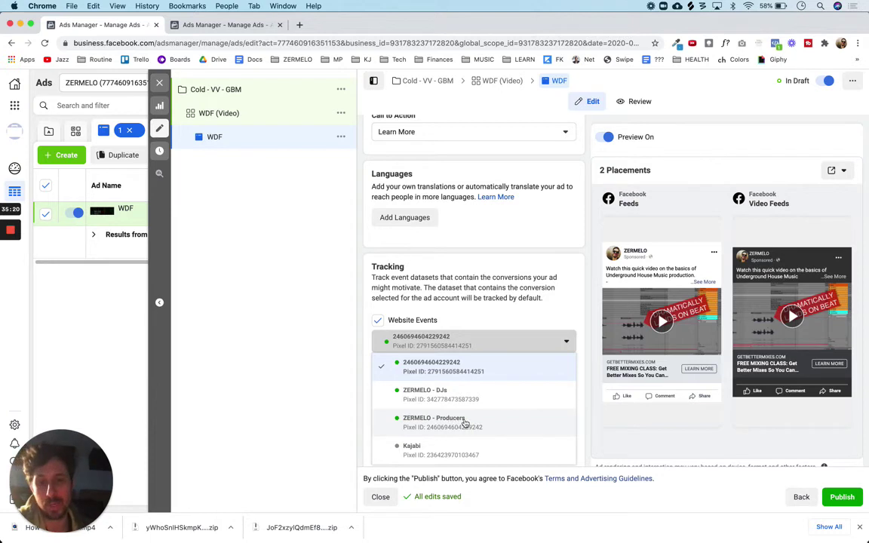
click(462, 421)
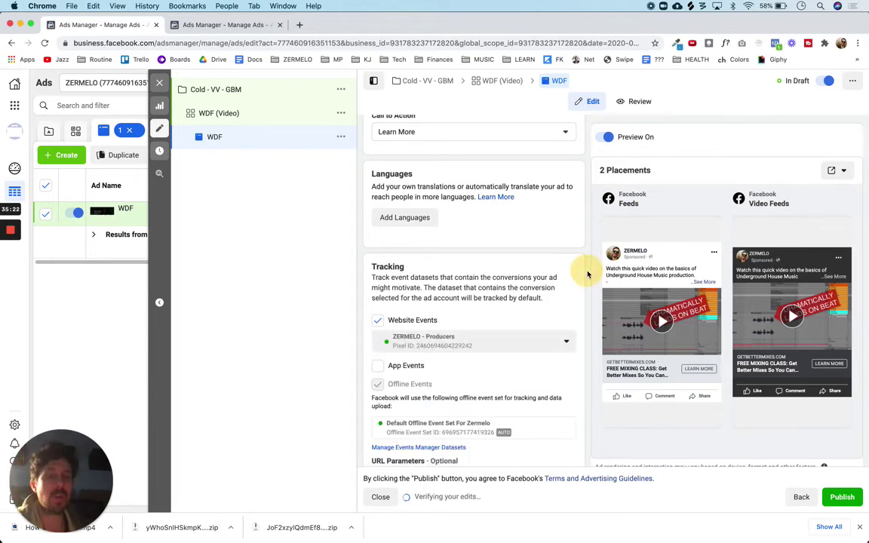
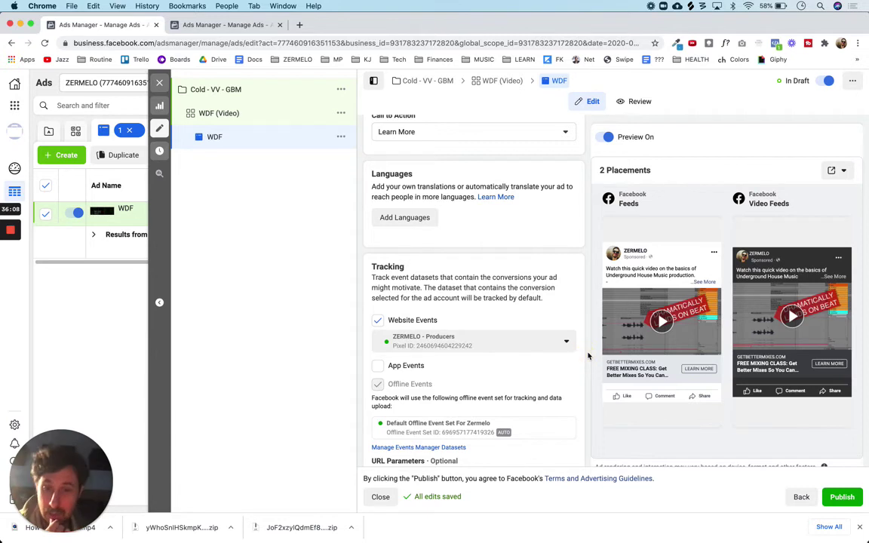
Review the ad's remaining tracking settings and the Cold - VV - GBM campaign's objective, A/B test and budget optimization settings.
scroll(589, 355, down, 2)
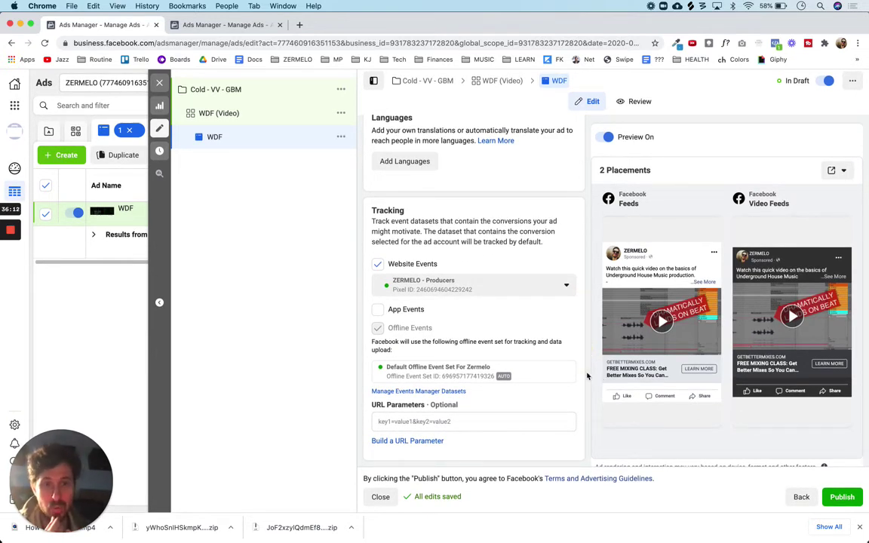
click(233, 89)
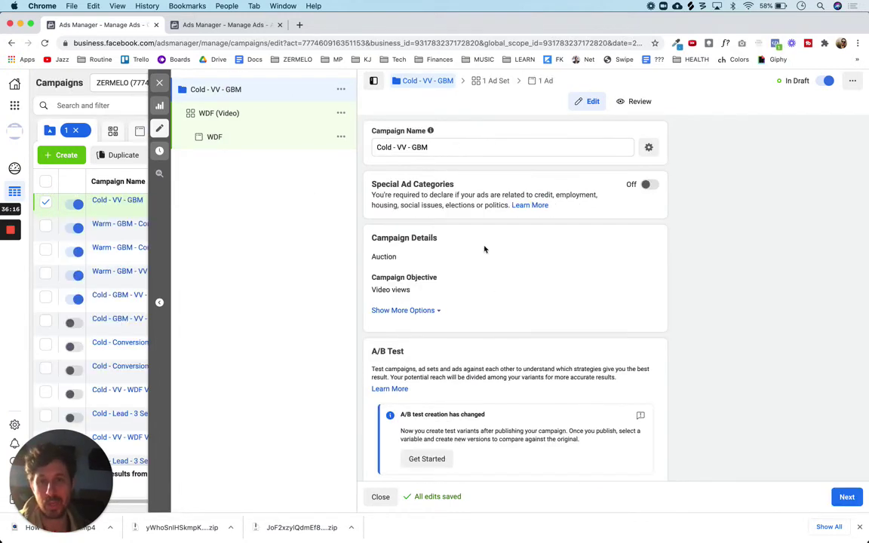
scroll(490, 271, down, 1)
scroll(496, 287, down, 1)
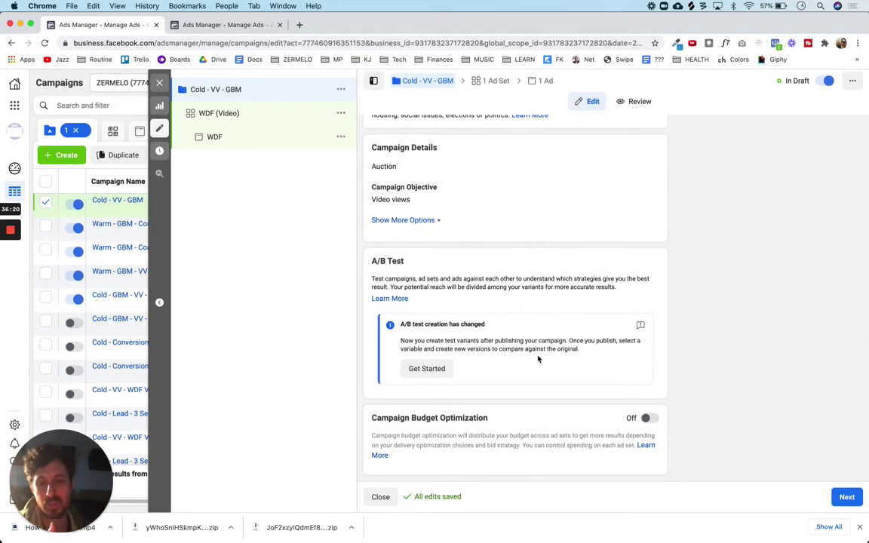
Review the WDF (Video) ad set's budget, schedule, included and excluded audiences, locations, age range and detailed targeting.
click(257, 116)
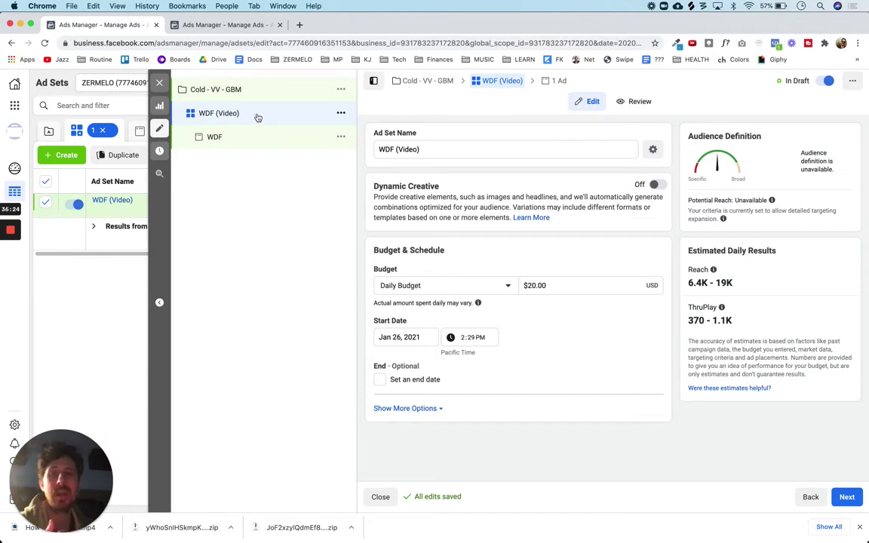
scroll(360, 222, down, 2)
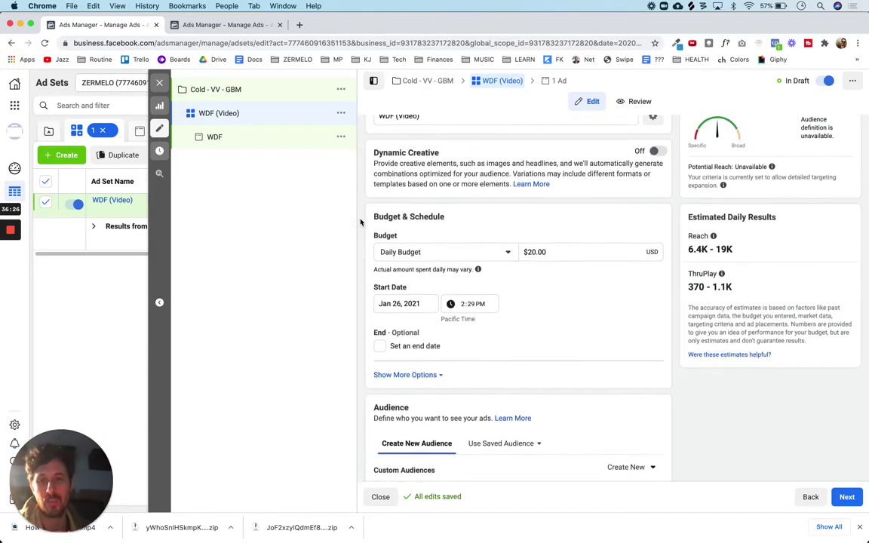
scroll(361, 222, down, 5)
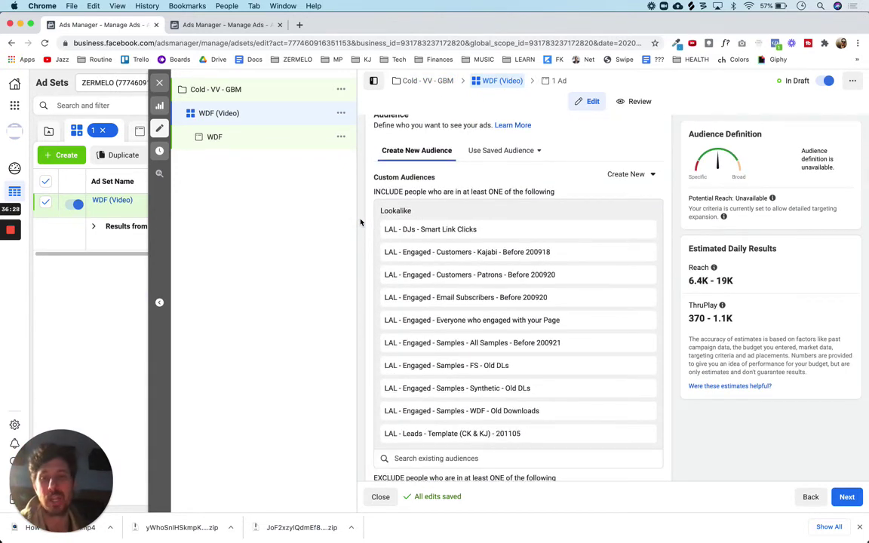
scroll(361, 222, down, 5)
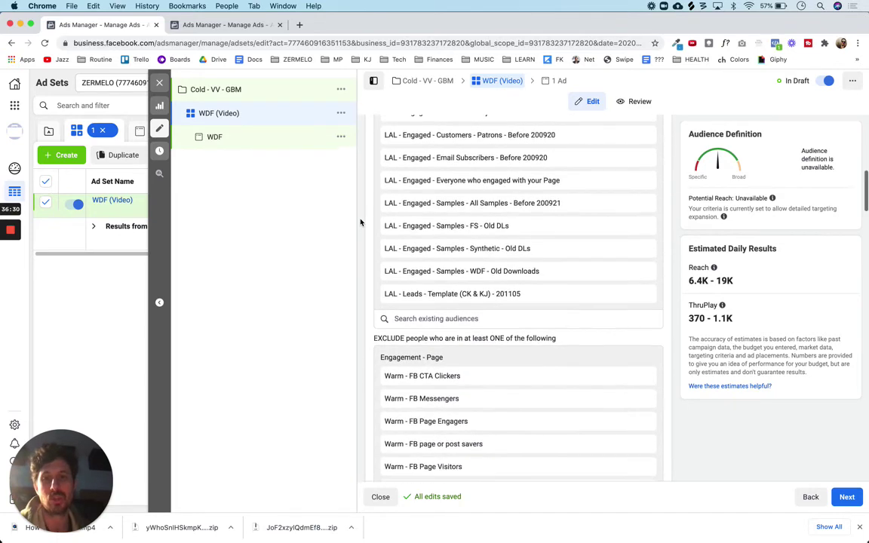
scroll(361, 222, down, 8)
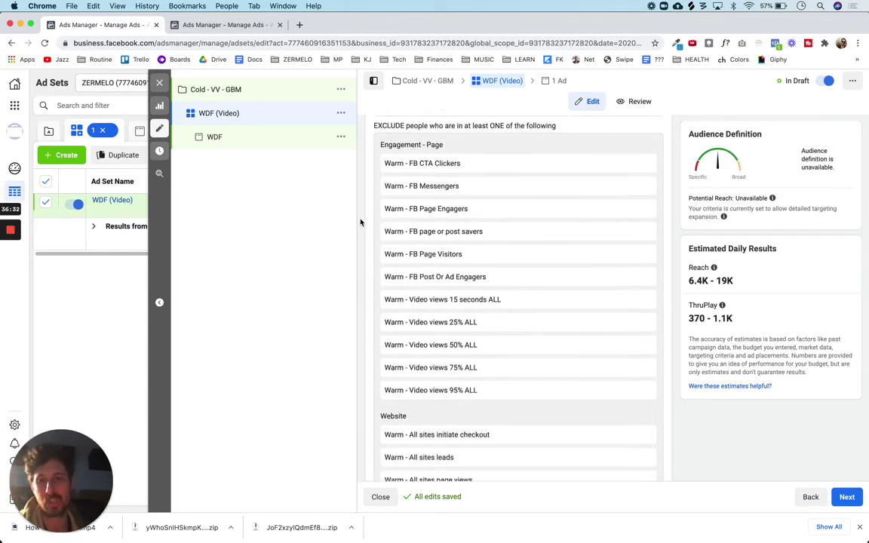
scroll(361, 222, down, 6)
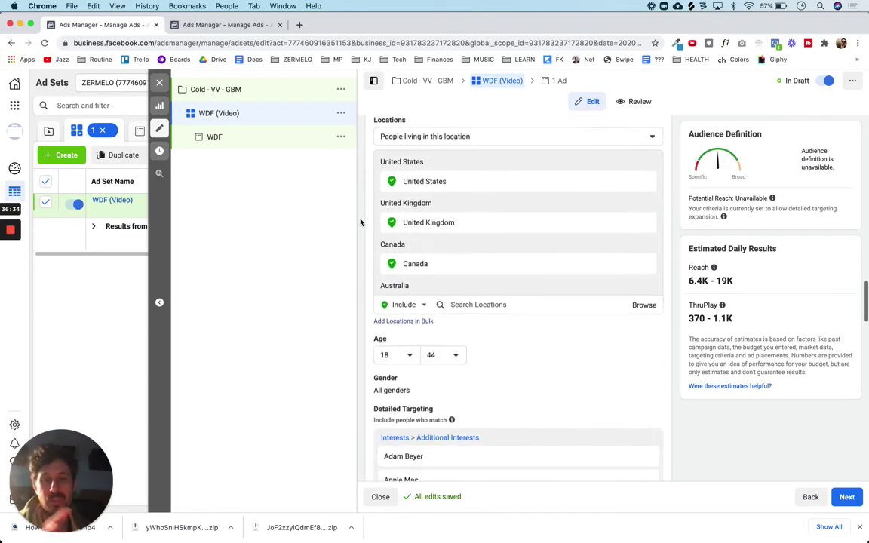
scroll(360, 222, down, 3)
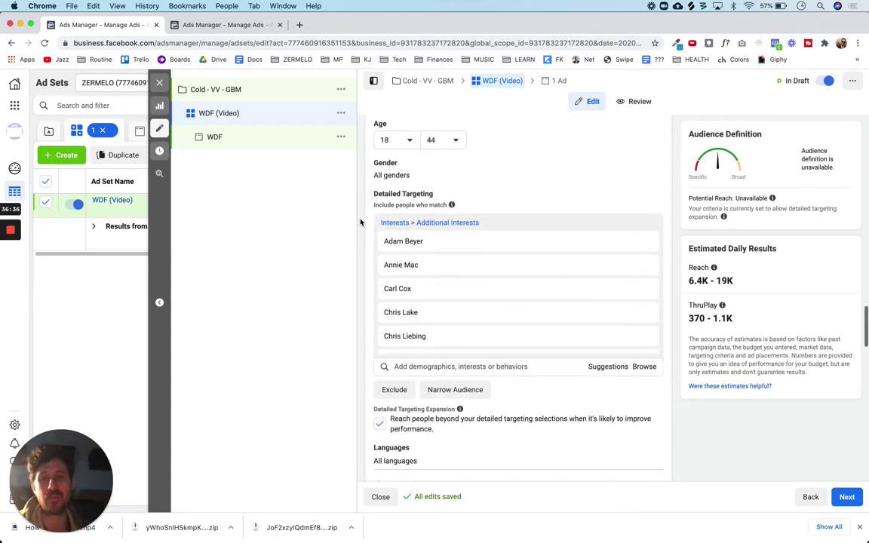
scroll(361, 222, down, 3)
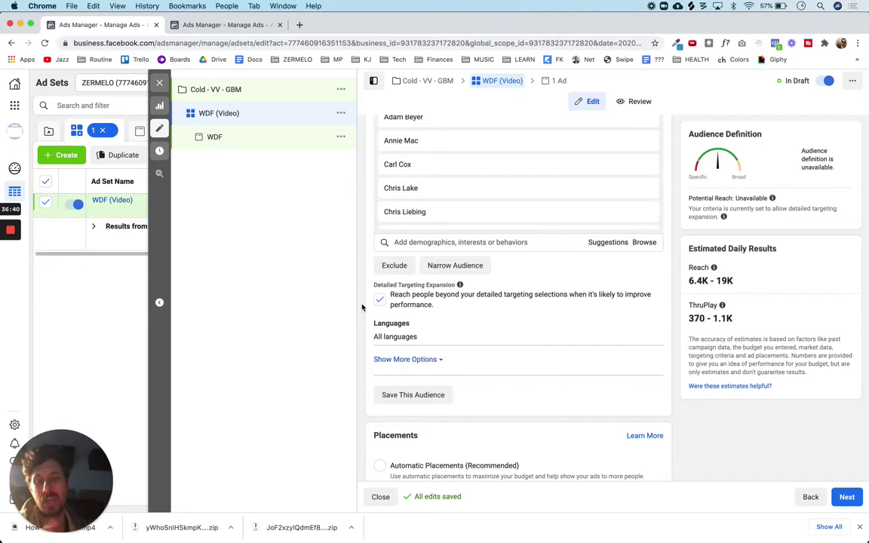
Review the WDF (Video) ad set's manual placements and its optimization and delivery settings.
scroll(361, 307, down, 4)
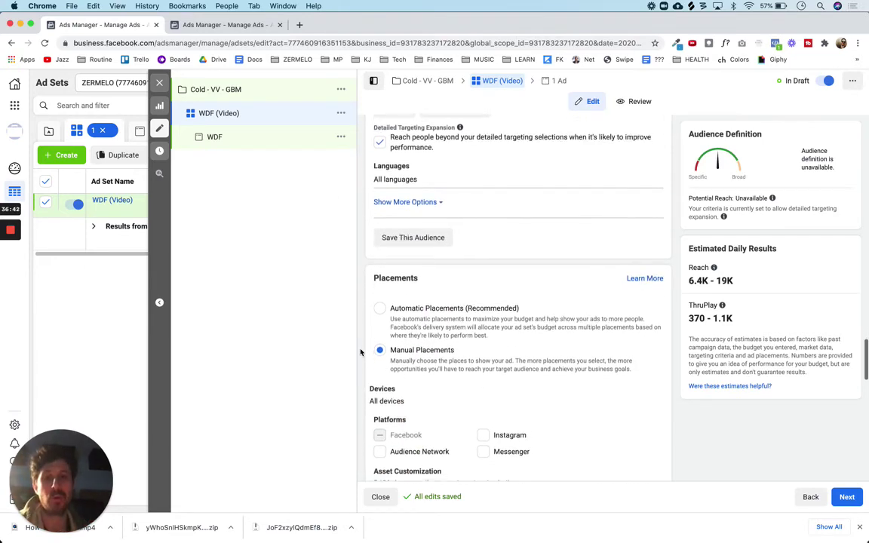
scroll(361, 352, down, 5)
scroll(361, 352, up, 1)
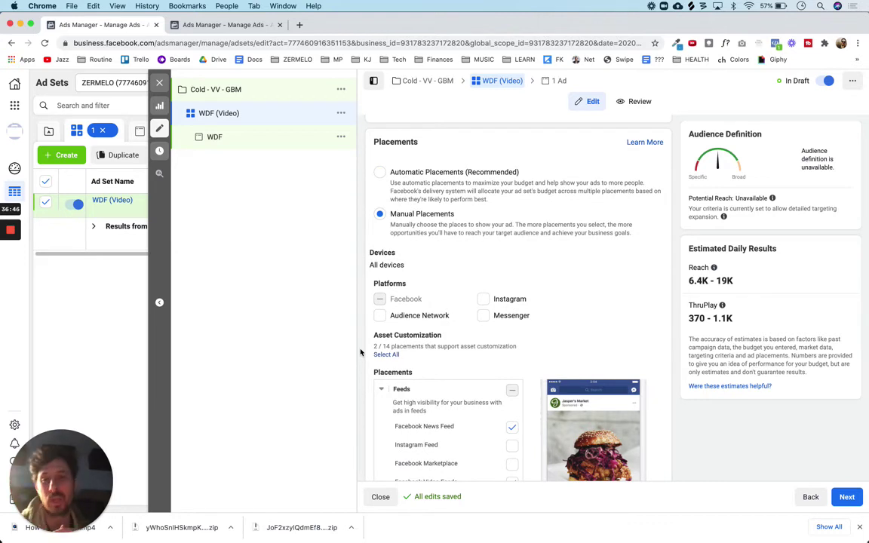
scroll(360, 352, down, 3)
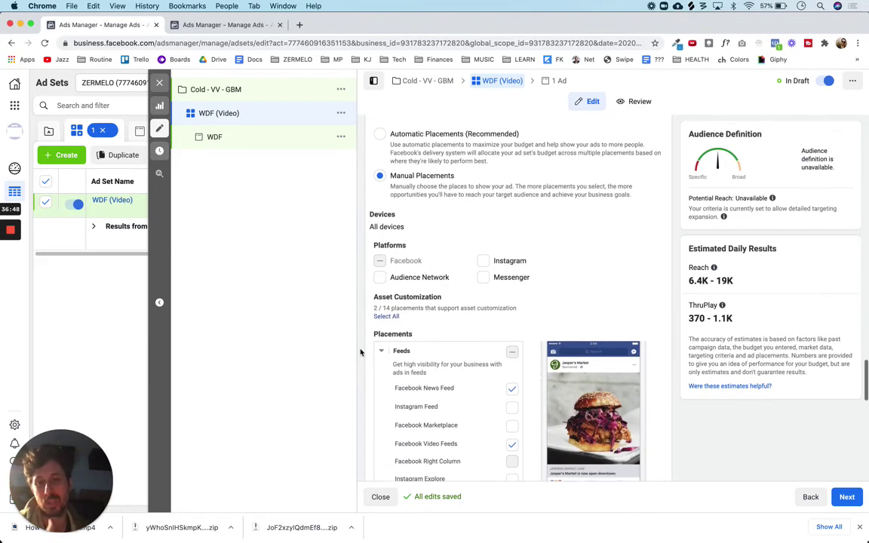
scroll(361, 352, down, 3)
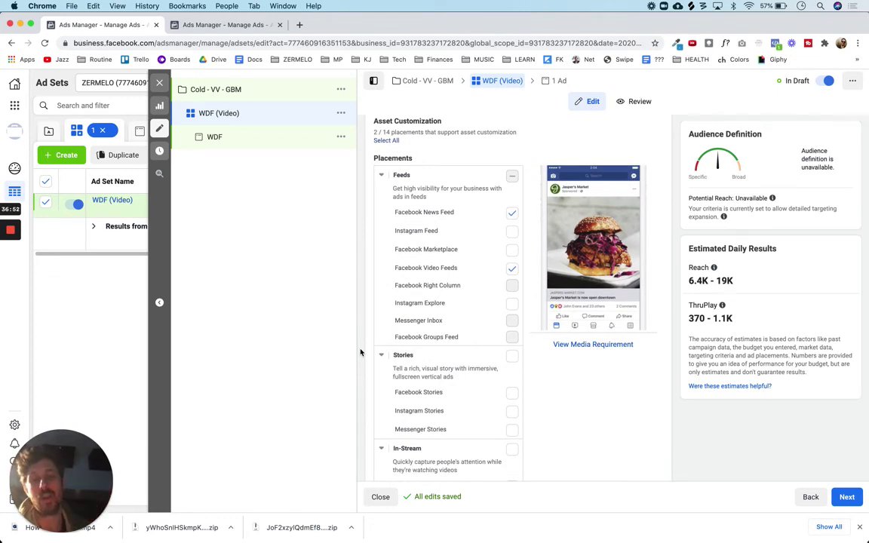
scroll(360, 351, down, 14)
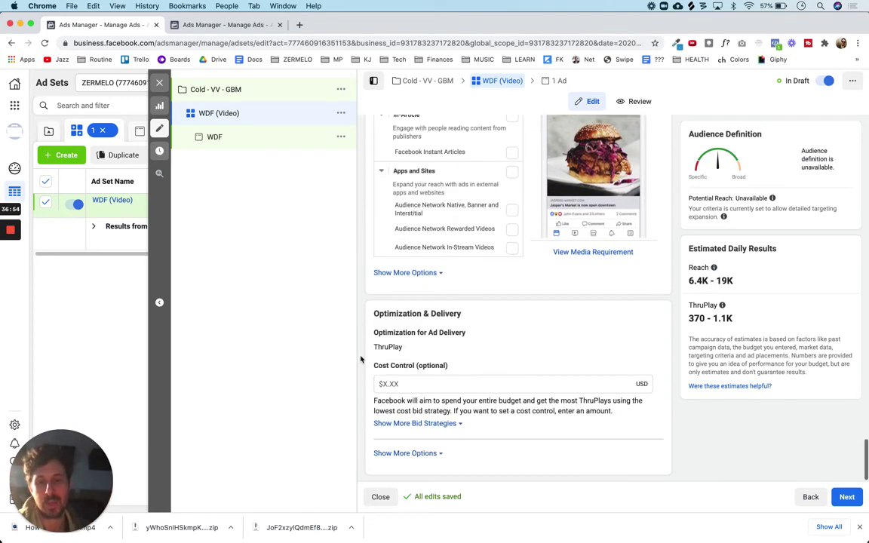
Review the WDF ad's identity, ad setup, video and primary text.
click(241, 142)
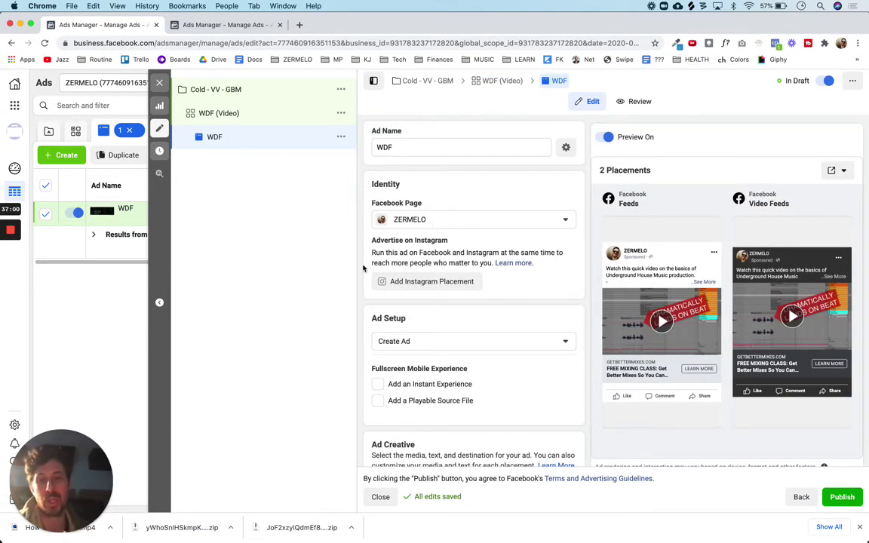
scroll(362, 276, down, 1)
scroll(362, 275, down, 3)
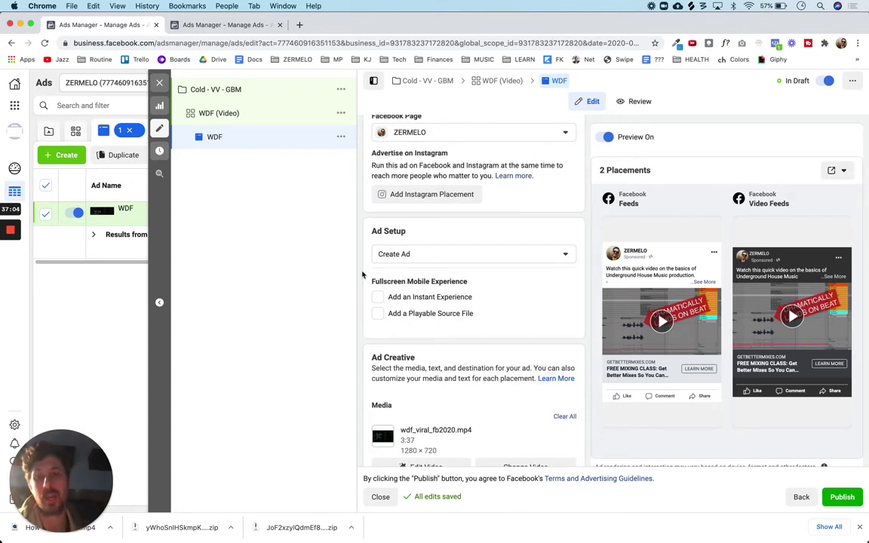
scroll(362, 280, down, 5)
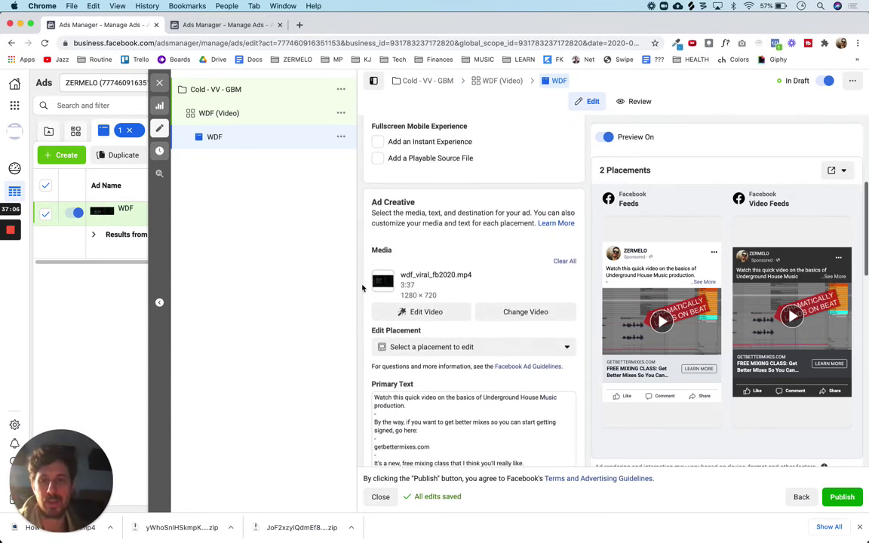
scroll(363, 286, up, 5)
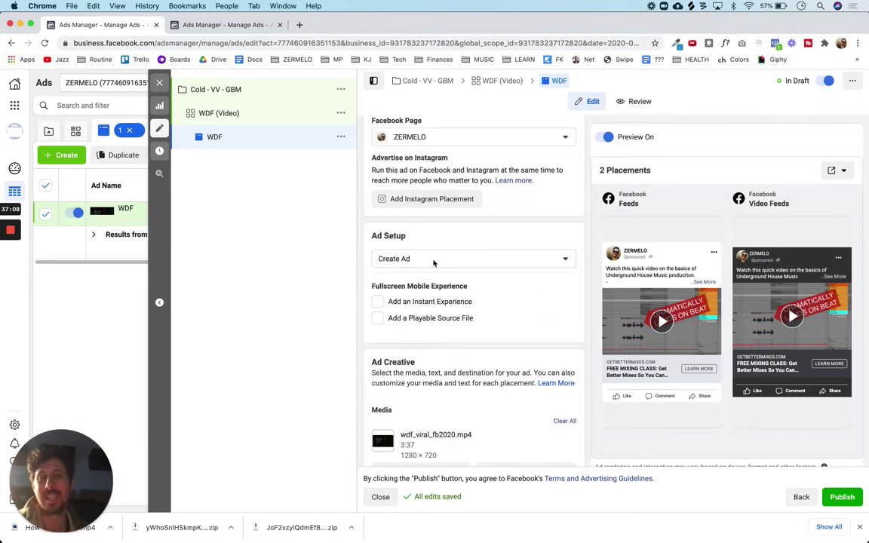
scroll(354, 369, down, 8)
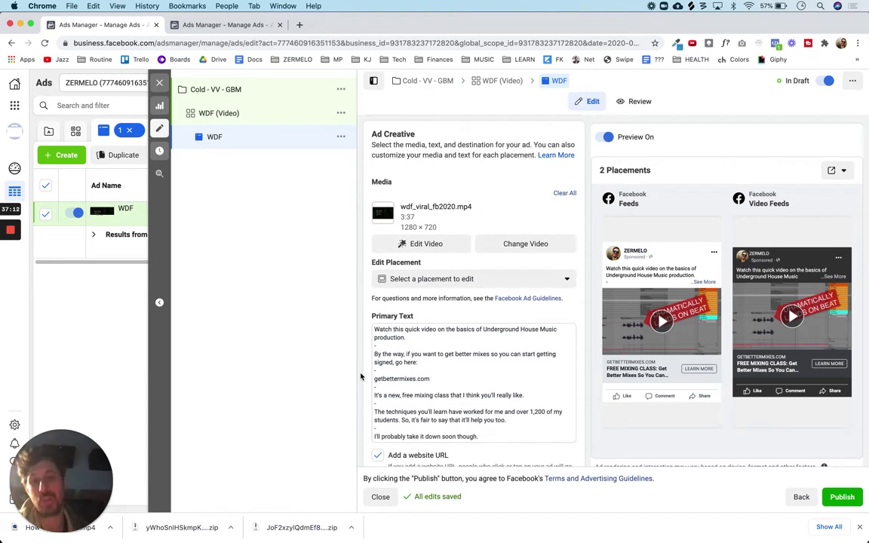
scroll(361, 377, down, 2)
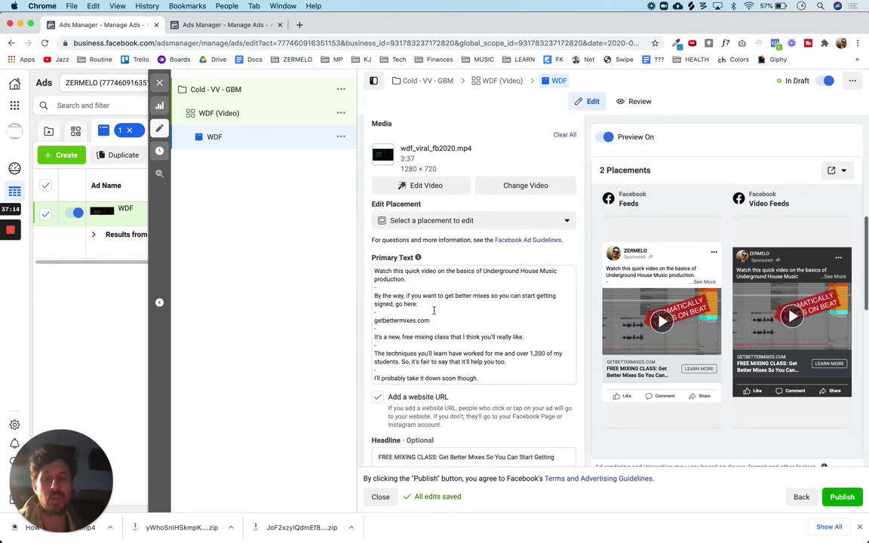
scroll(360, 383, down, 5)
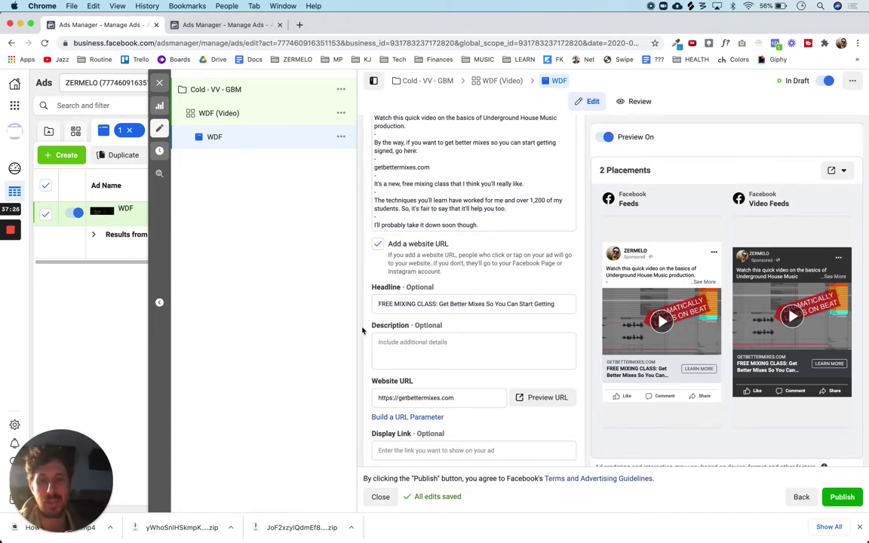
Check the WDF ad's website URL and the full headline text, along with the description and display link fields.
scroll(362, 330, down, 2)
drag(462, 358, 378, 357)
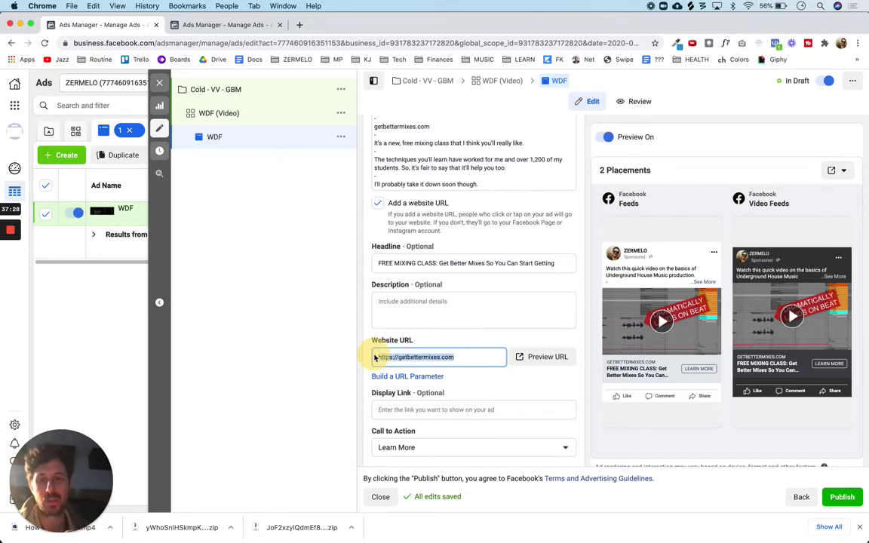
triple_click(434, 263)
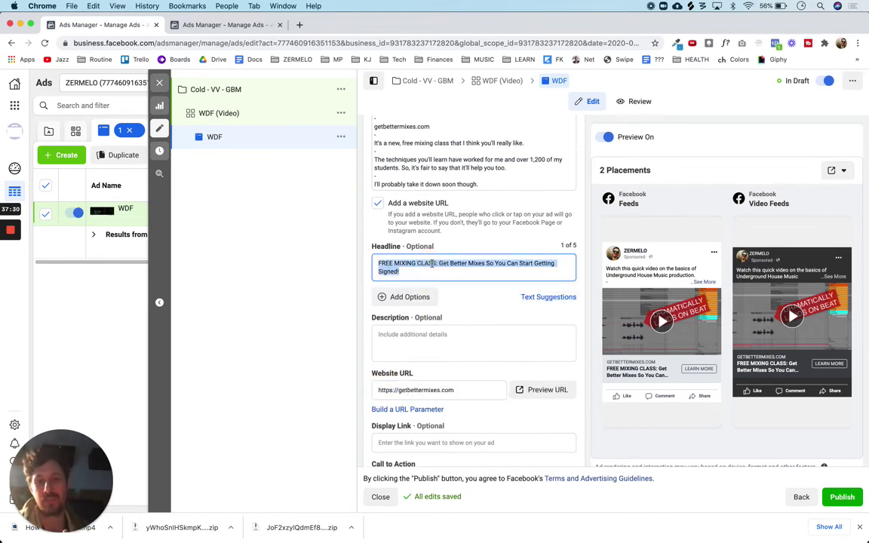
click(359, 291)
scroll(359, 292, down, 5)
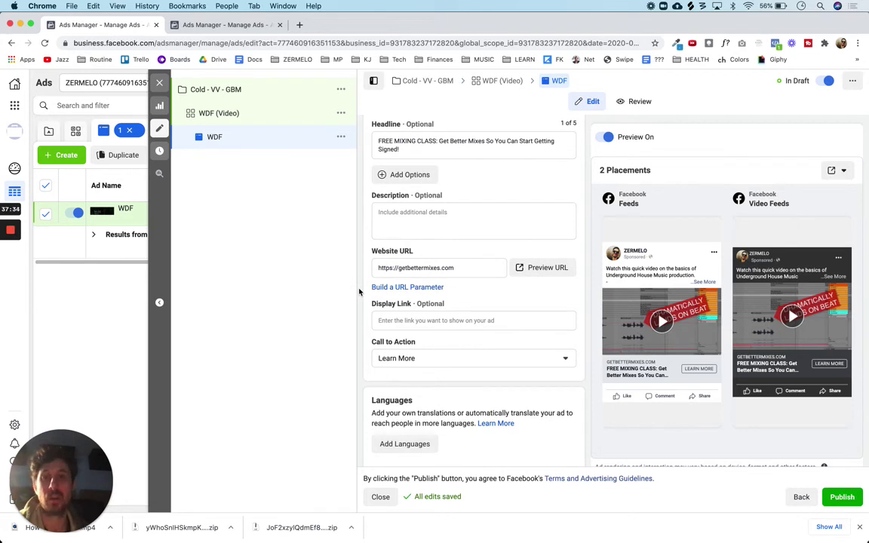
scroll(359, 291, down, 2)
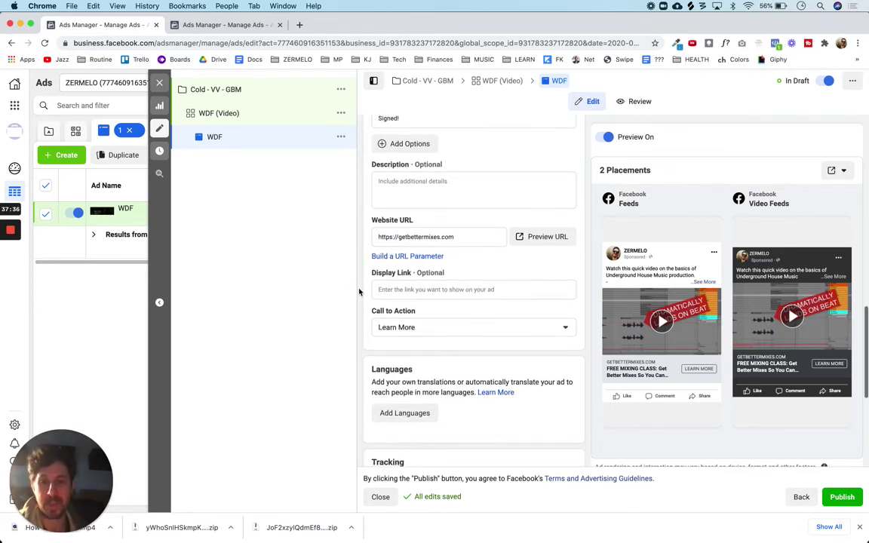
Look through the available call-to-action options for the ad and close the list, keeping Learn More.
click(415, 329)
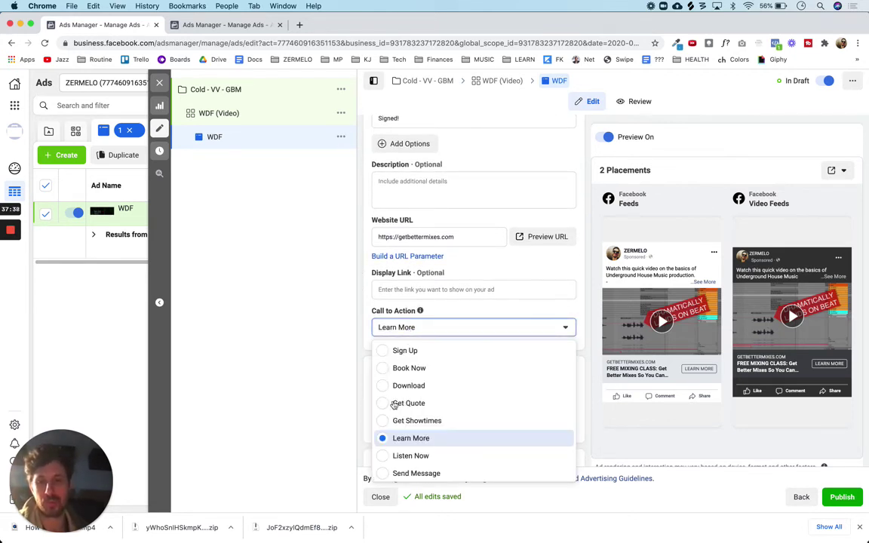
scroll(412, 433, down, 2)
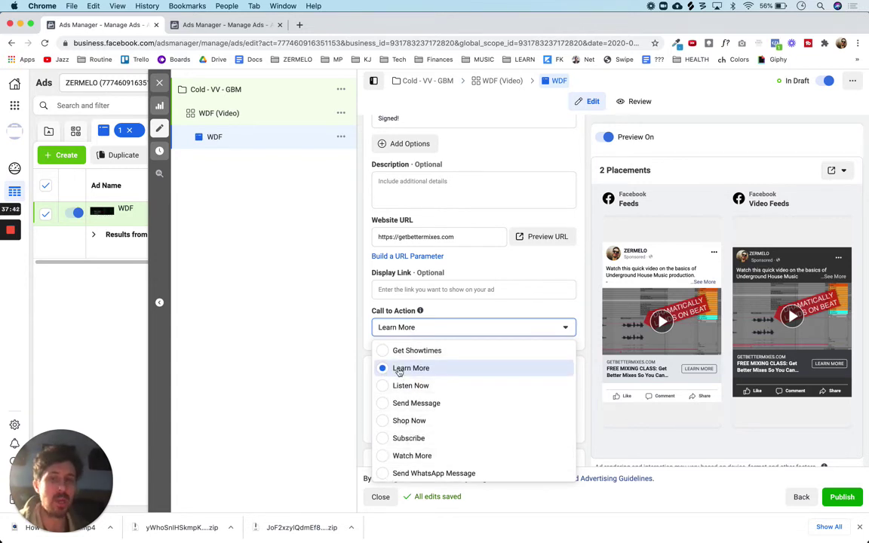
click(361, 336)
Check the ad's tracking settings, publish the campaign with its ad set and ad, and dismiss the publishing notification.
scroll(360, 348, down, 1)
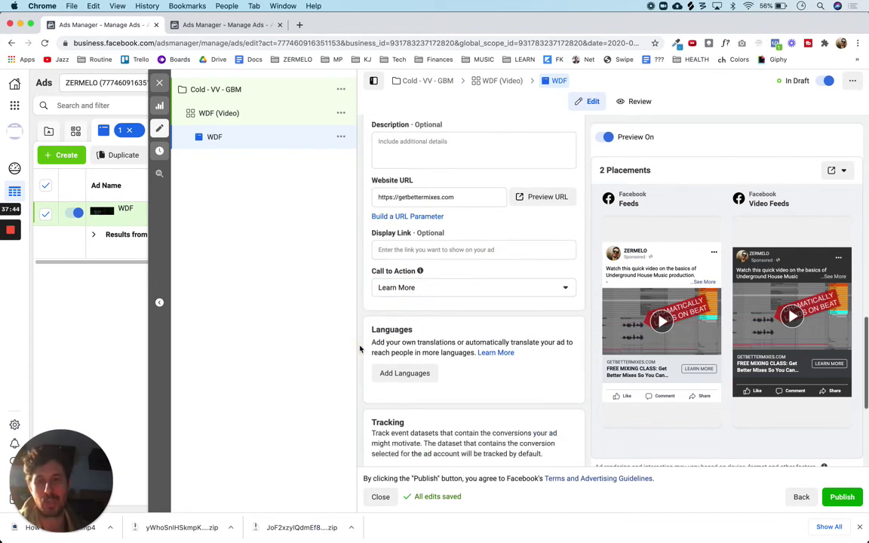
scroll(359, 349, down, 3)
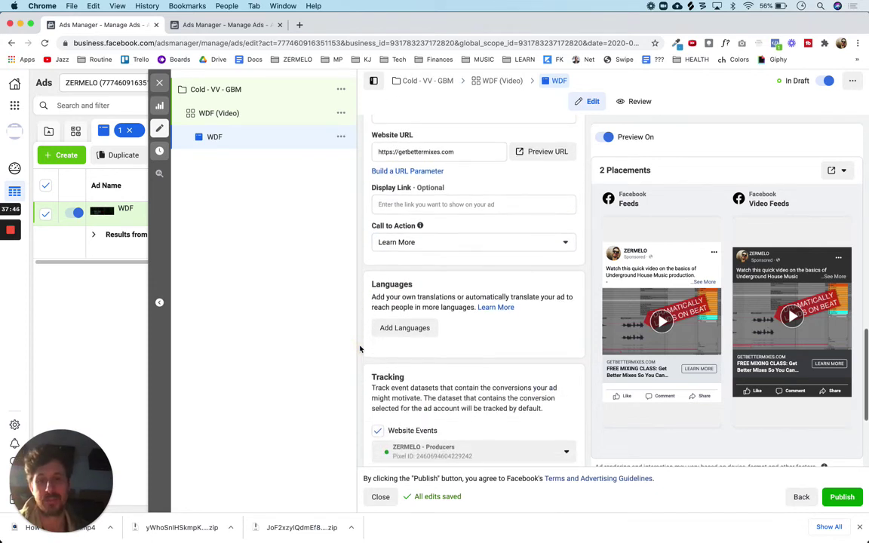
scroll(360, 349, down, 2)
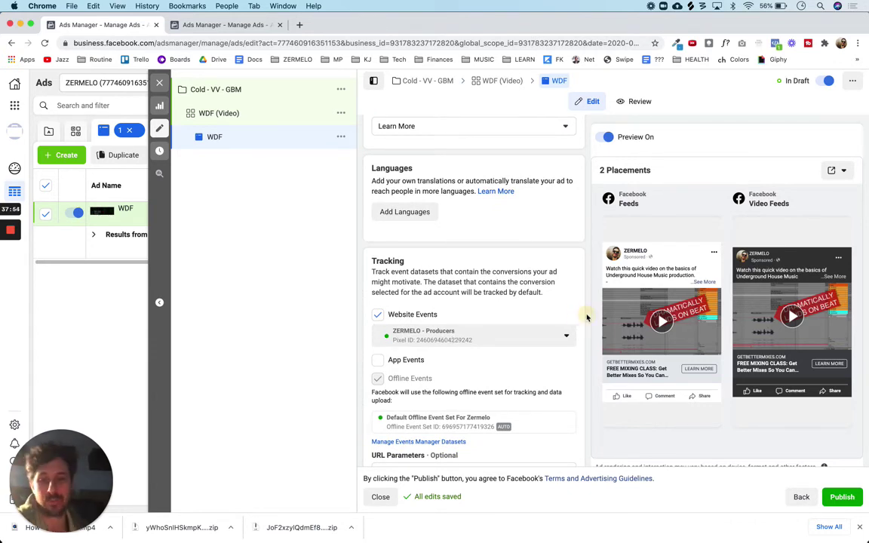
scroll(587, 317, down, 2)
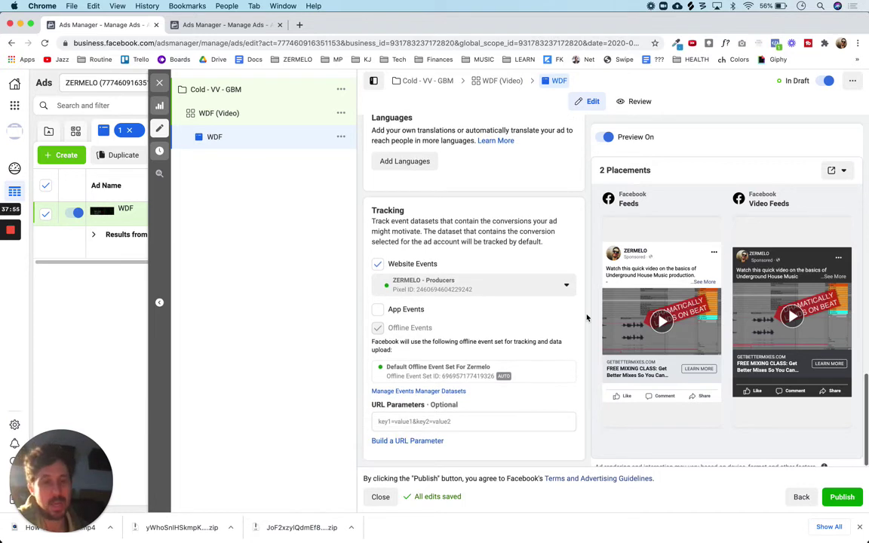
click(850, 499)
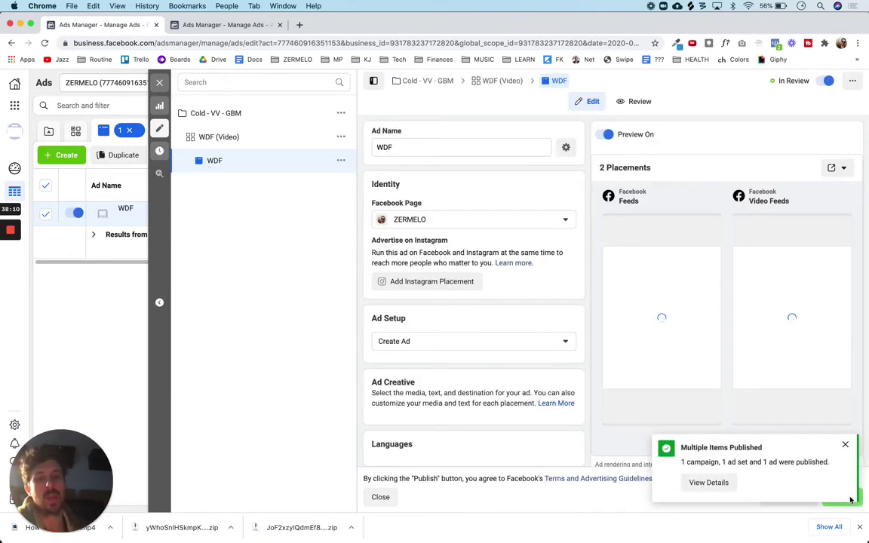
click(846, 448)
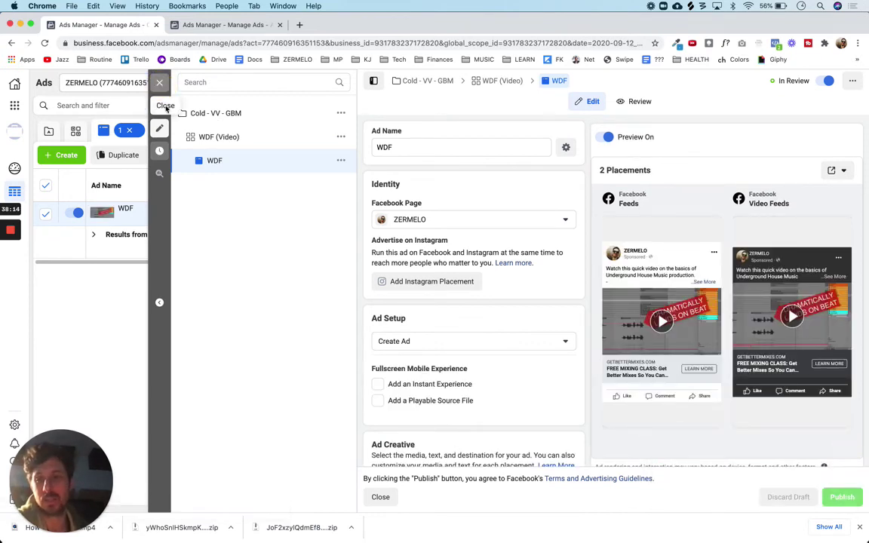
Close the ad editor to return to the ads list with the WDF ad.
click(160, 85)
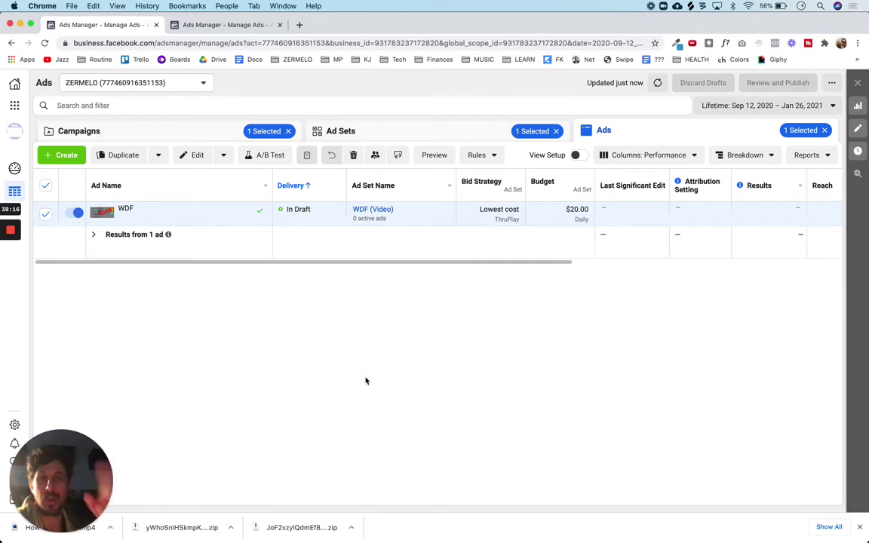
click(217, 343)
mouse_move(230, 208)
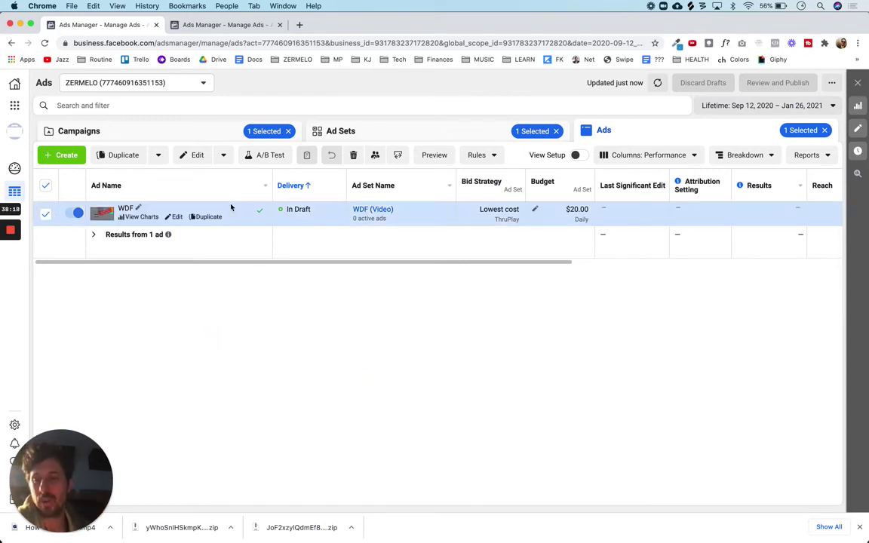
click(243, 322)
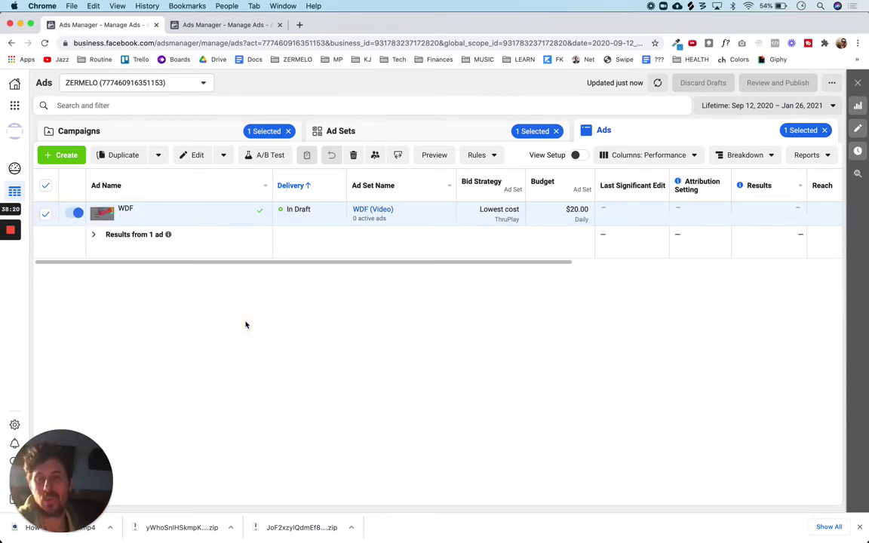
mouse_move(192, 214)
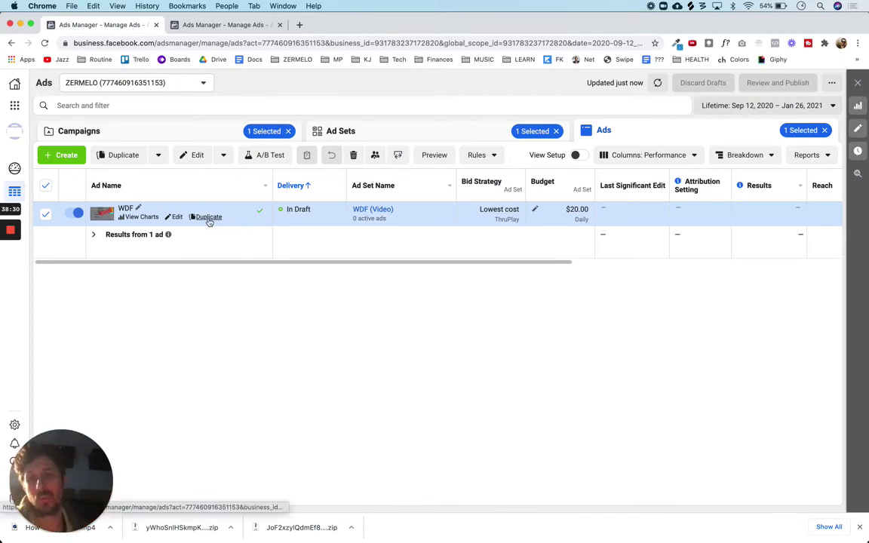
click(206, 217)
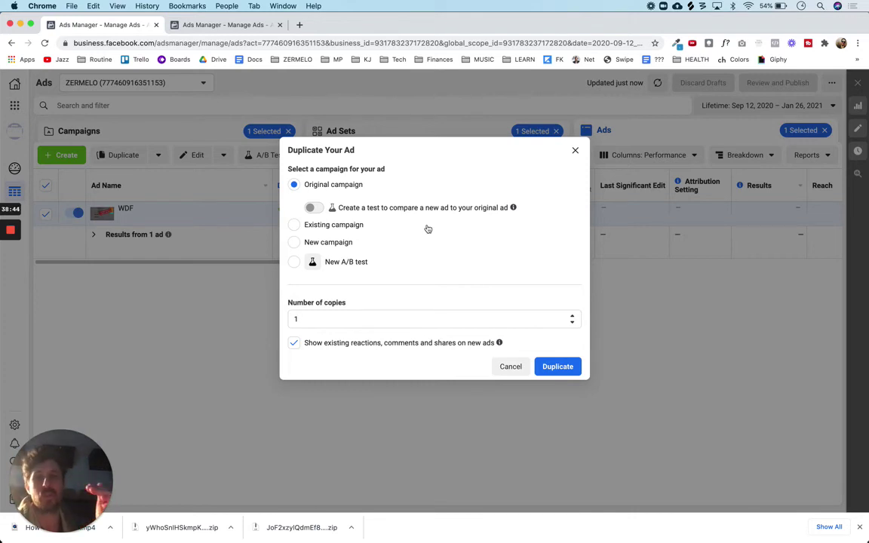
click(512, 366)
Duplicate the WDF (Video) ad set once within its original campaign, keeping existing reactions, comments and shares on the new ad.
click(126, 132)
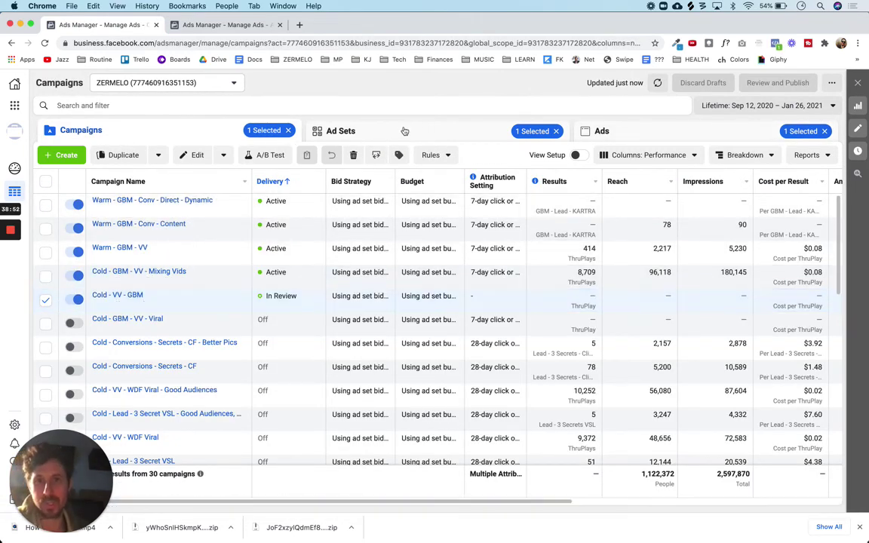
click(400, 130)
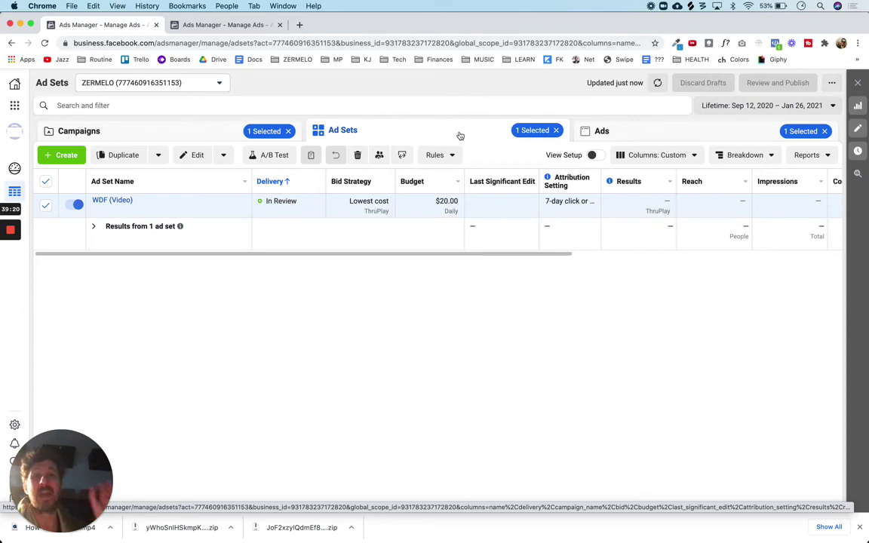
mouse_move(189, 200)
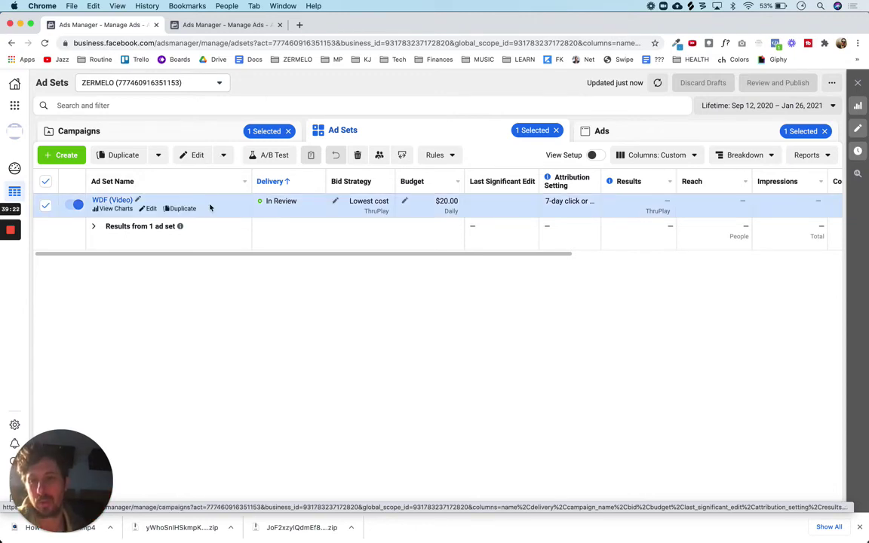
click(181, 209)
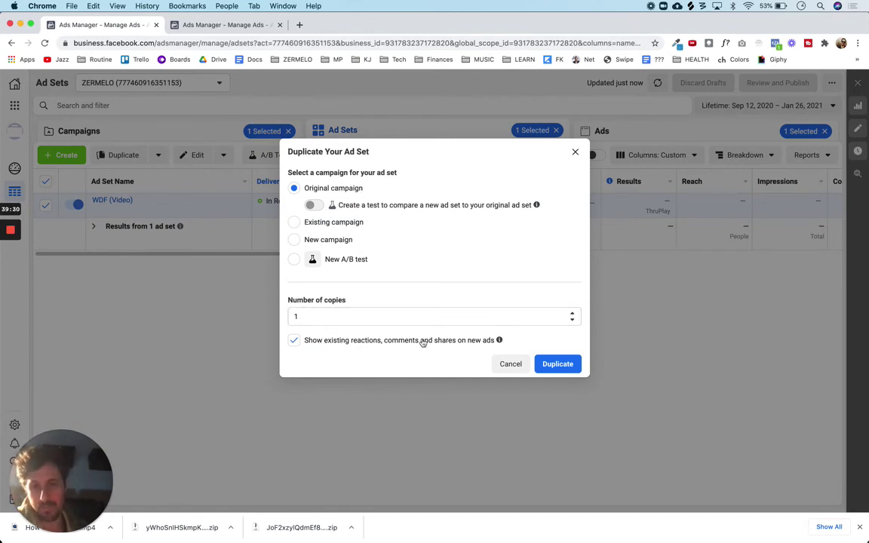
click(555, 365)
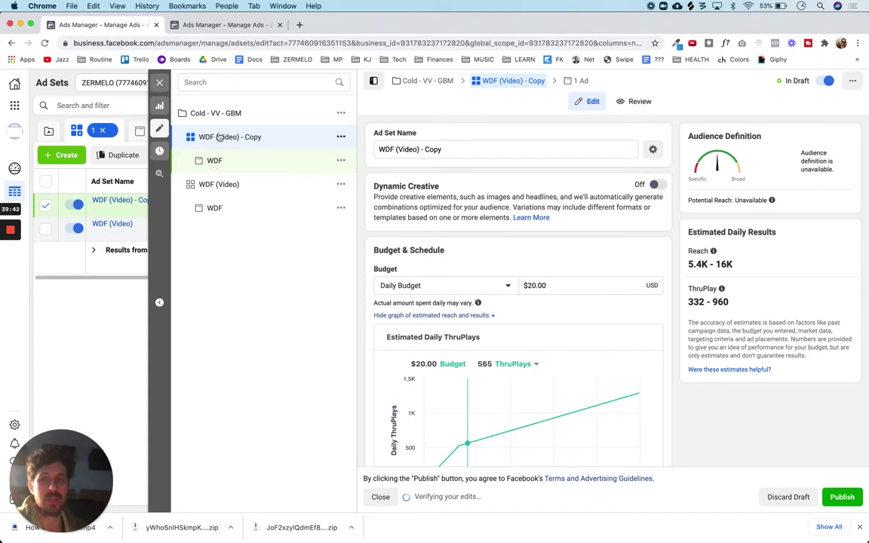
Rename the duplicated ad set as Synth (Video).
double_click(387, 148)
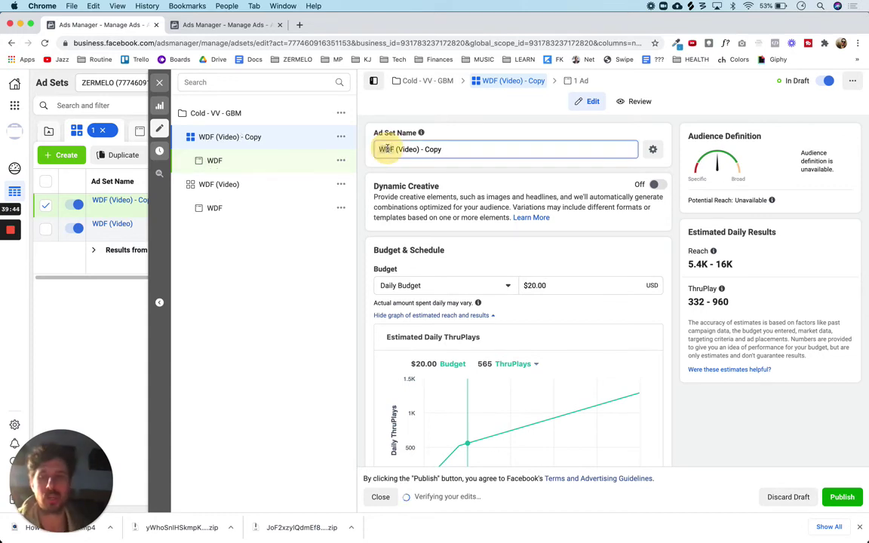
text(Suynth)
key(alt+BackSpace)
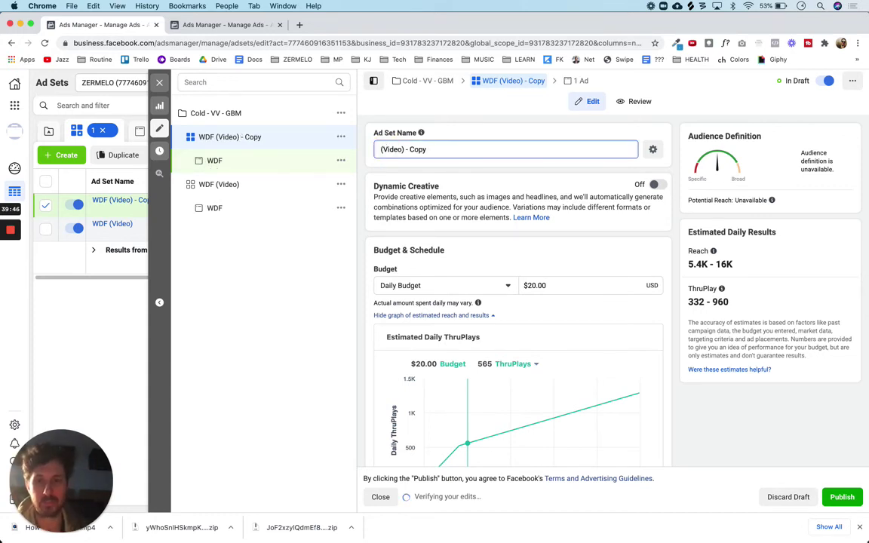
text(Synth)
key(End)
key(alt+BackSpace)
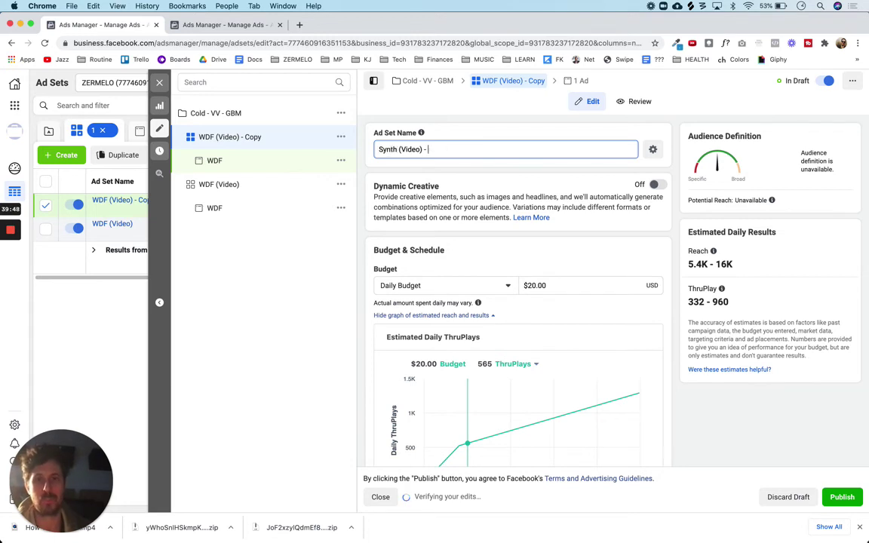
click(449, 119)
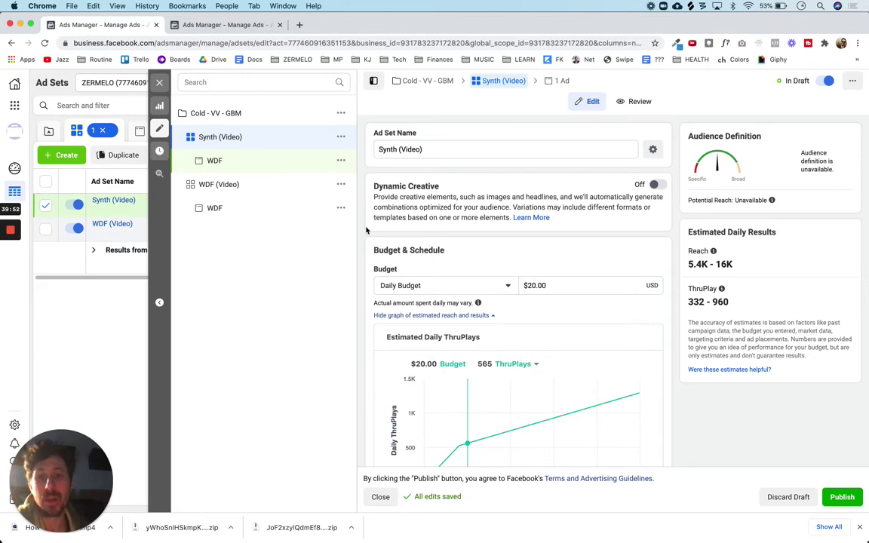
Turn on detailed targeting expansion for the Synth (Video) ad set and compare the setting with the WDF (Video) ad set.
scroll(360, 253, down, 10)
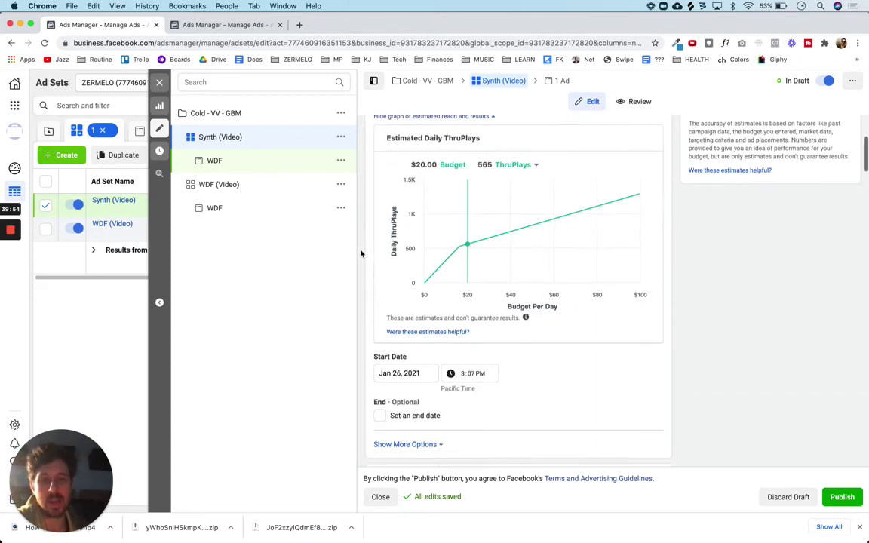
scroll(361, 253, up, 2)
scroll(361, 253, down, 12)
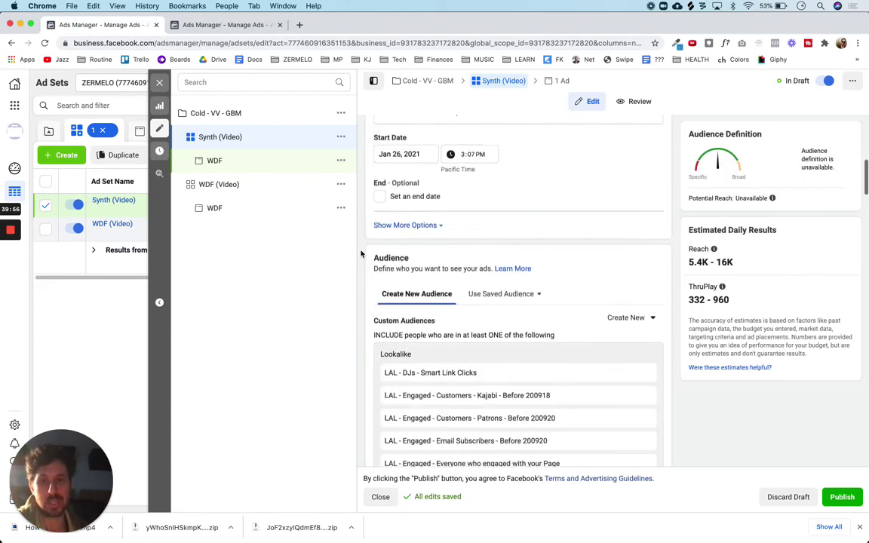
scroll(361, 253, down, 12)
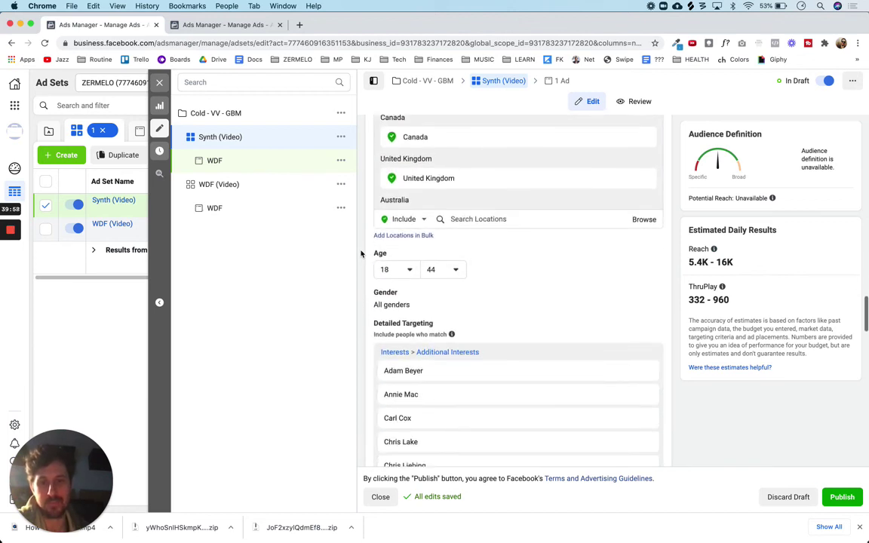
scroll(361, 253, down, 2)
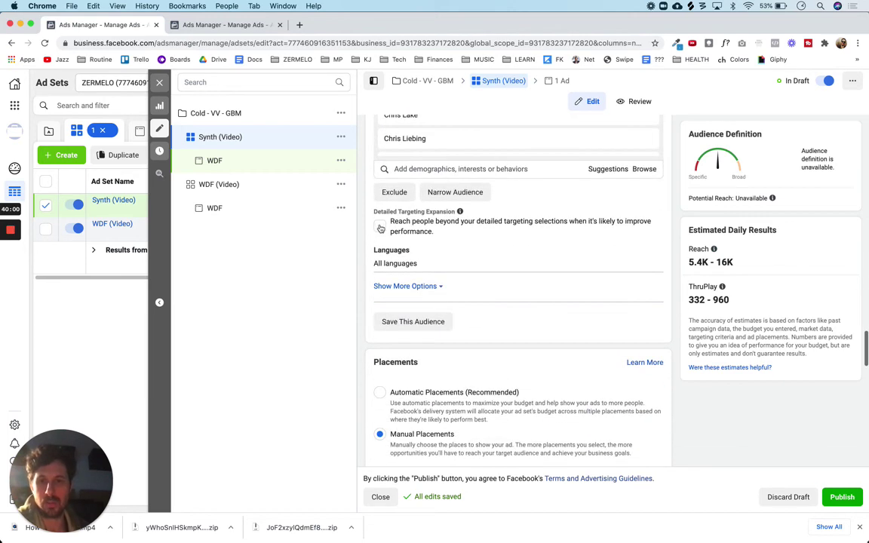
click(380, 226)
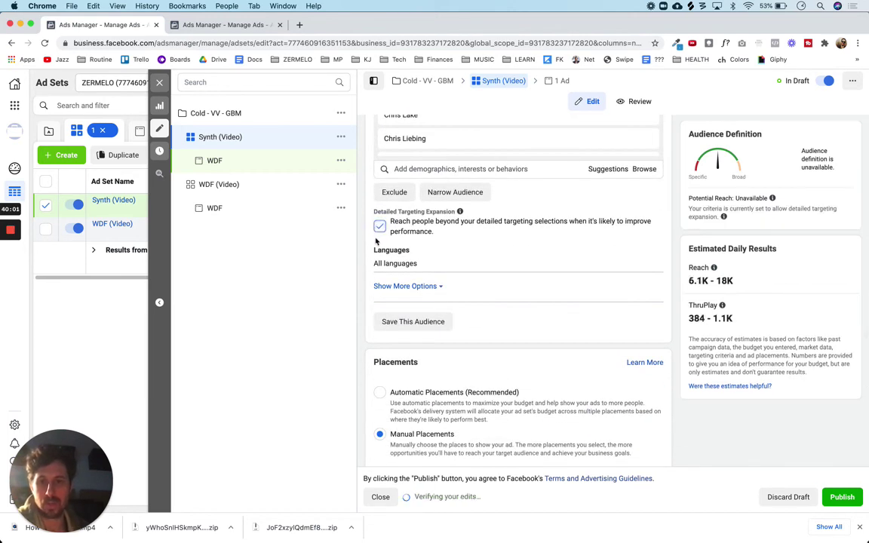
click(213, 186)
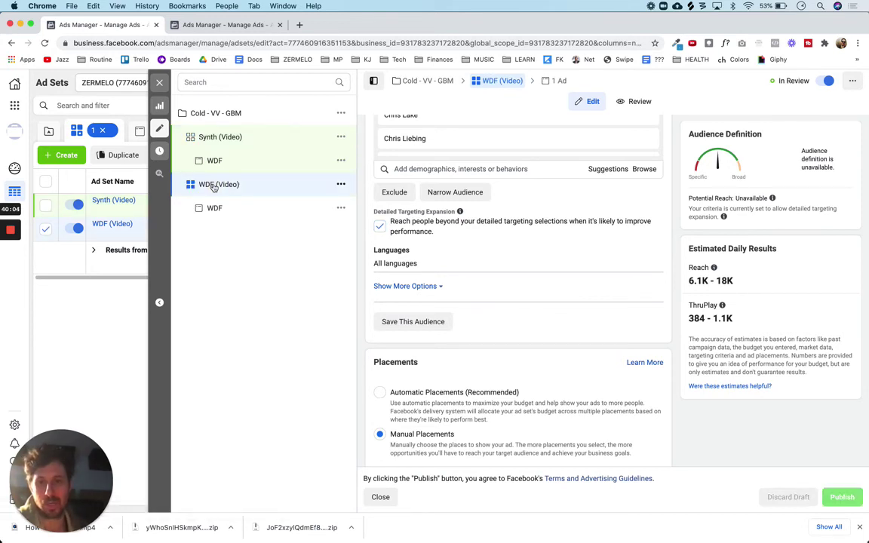
click(223, 141)
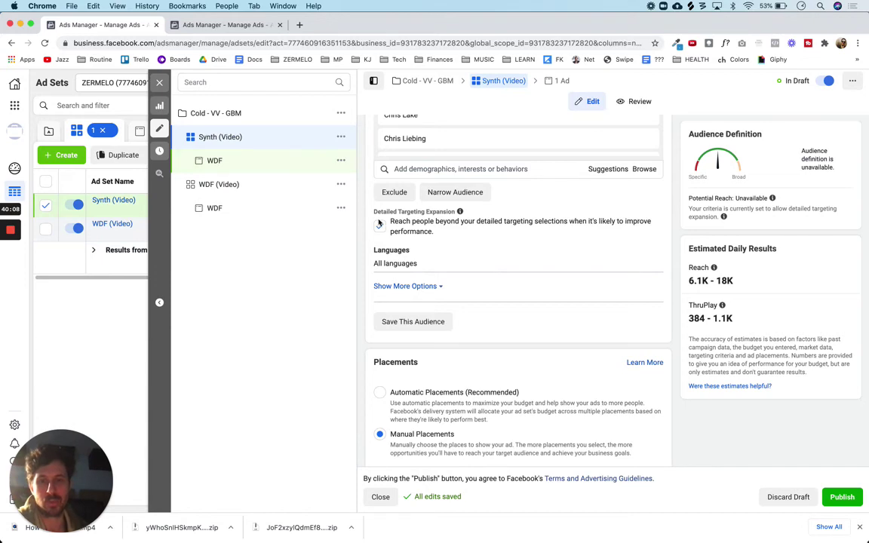
Check the remaining Synth (Video) ad set settings and rename the ad inside it as Synth.
scroll(362, 290, down, 15)
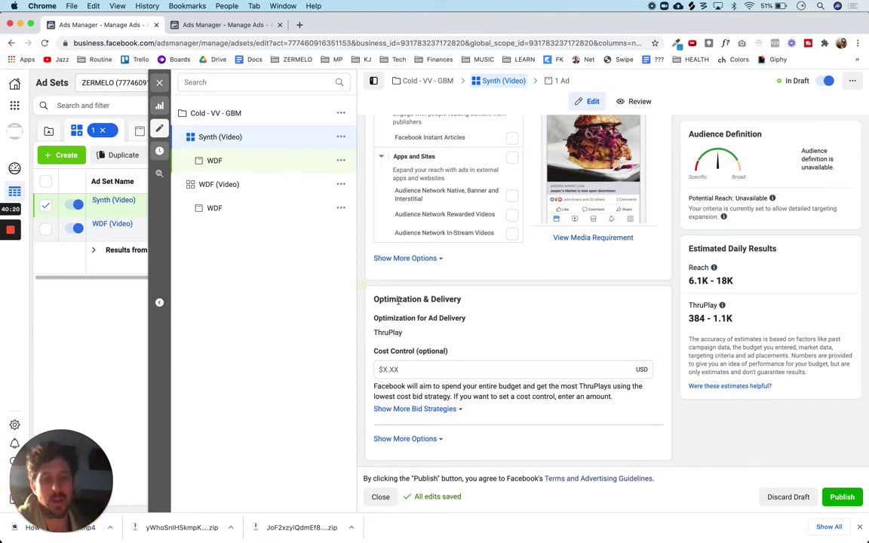
scroll(680, 432, up, 10)
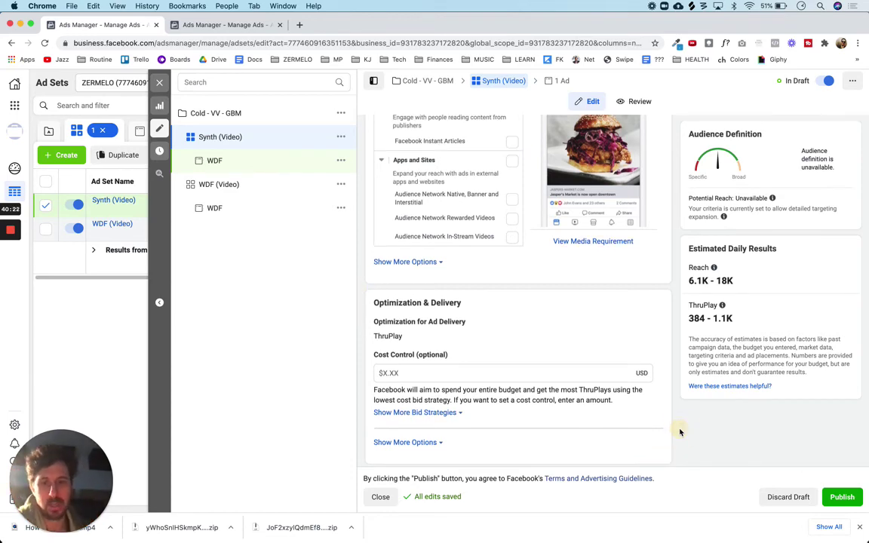
scroll(679, 432, up, 10)
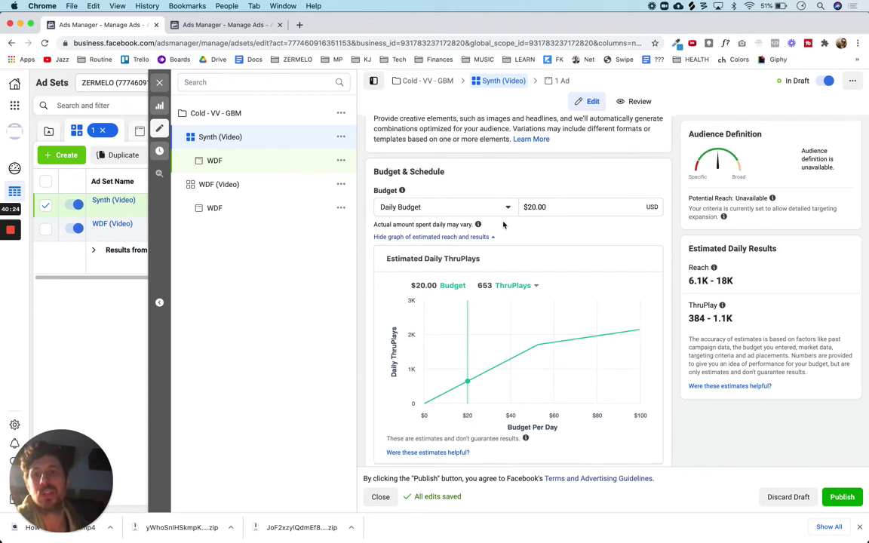
click(559, 81)
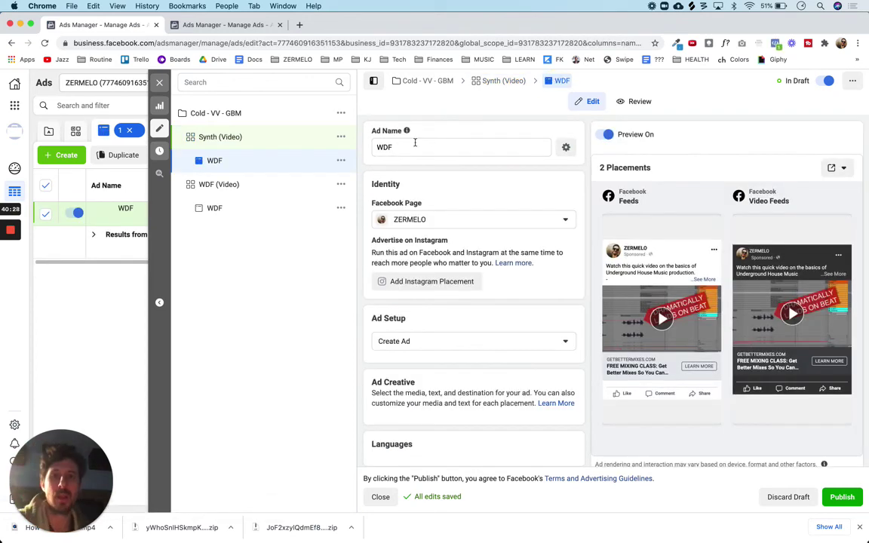
drag(415, 147, 367, 148)
text(Synth)
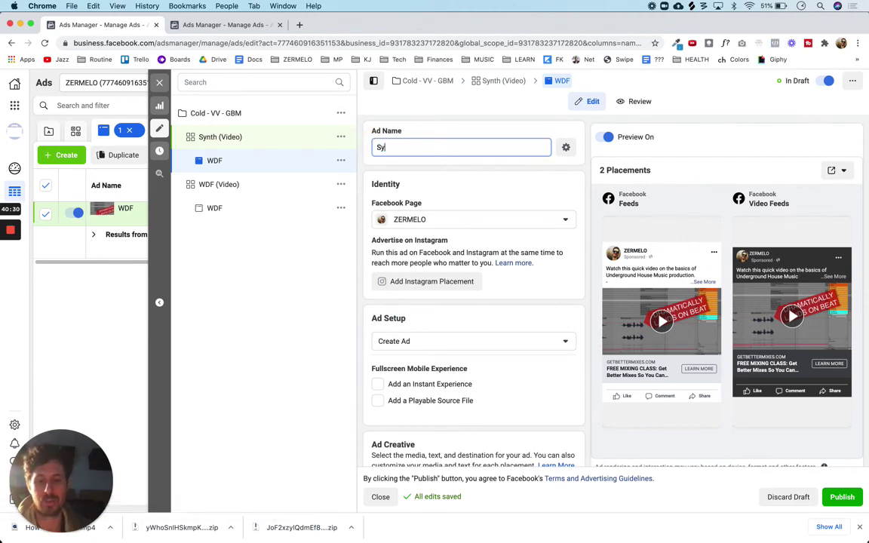
click(582, 175)
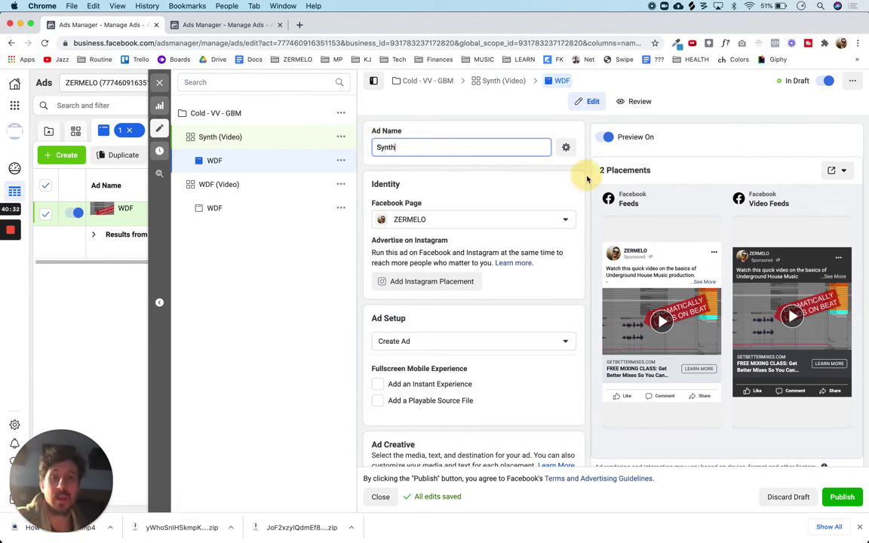
Replace the Synth ad's video with synthetic_viral_fb2020_2.mp4 from the account videos, skipping the optional square crop.
scroll(587, 178, down, 3)
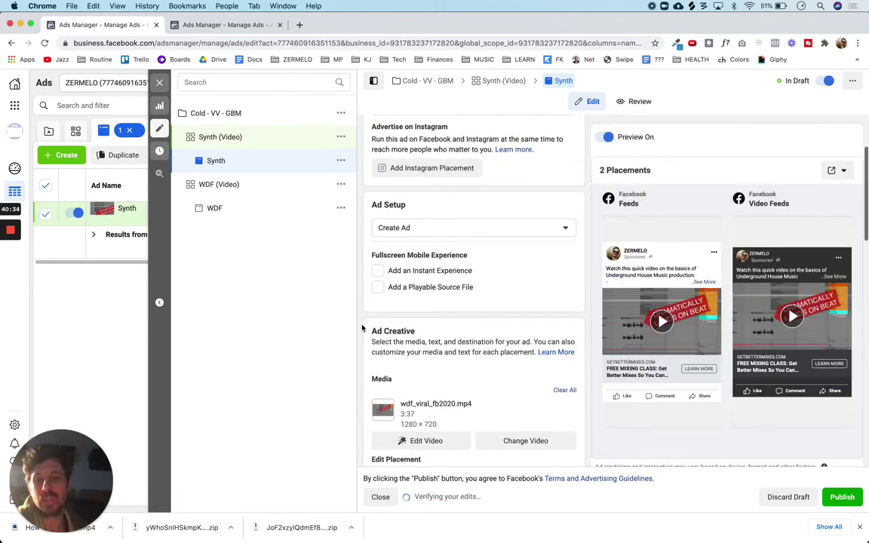
scroll(361, 329, down, 8)
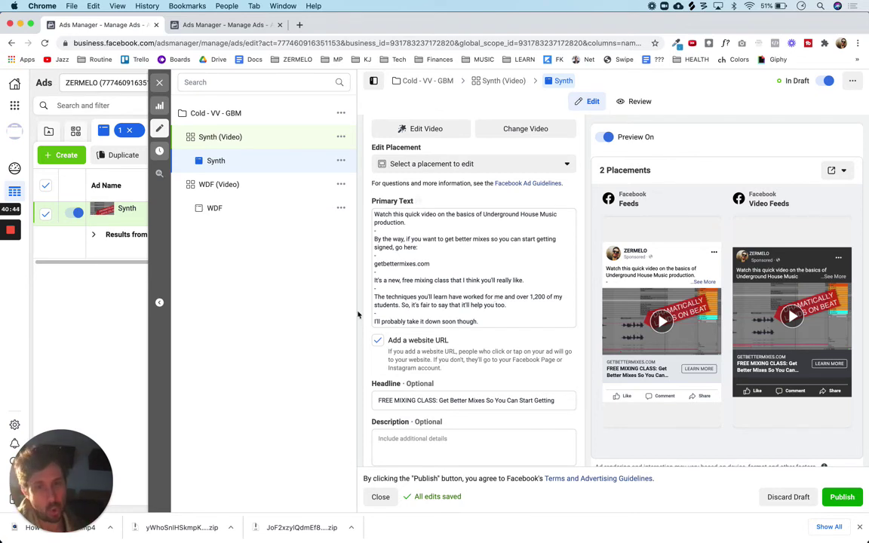
scroll(361, 316, up, 5)
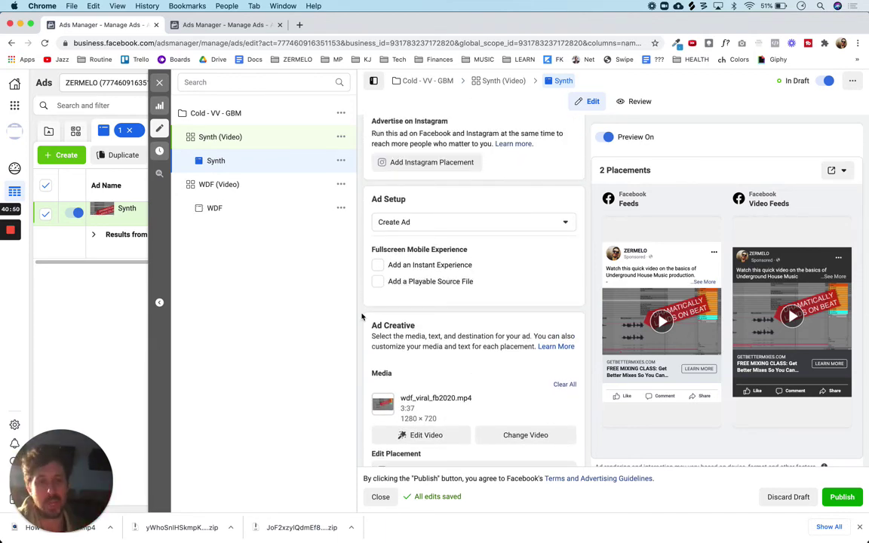
scroll(361, 316, up, 2)
scroll(361, 317, down, 4)
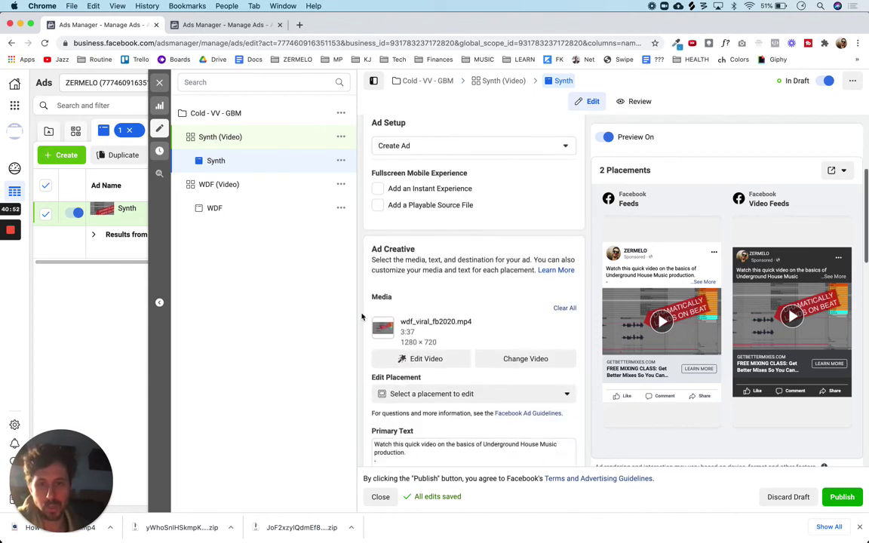
scroll(361, 317, down, 1)
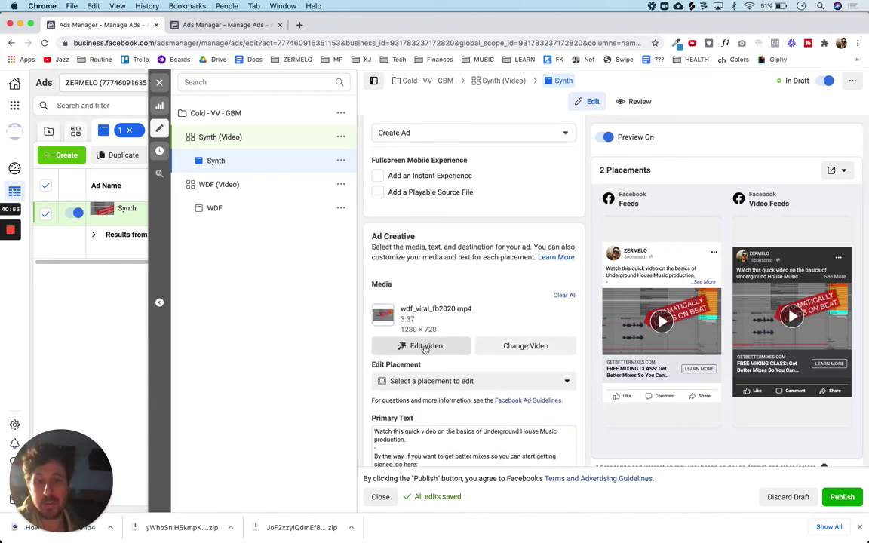
click(539, 347)
click(397, 253)
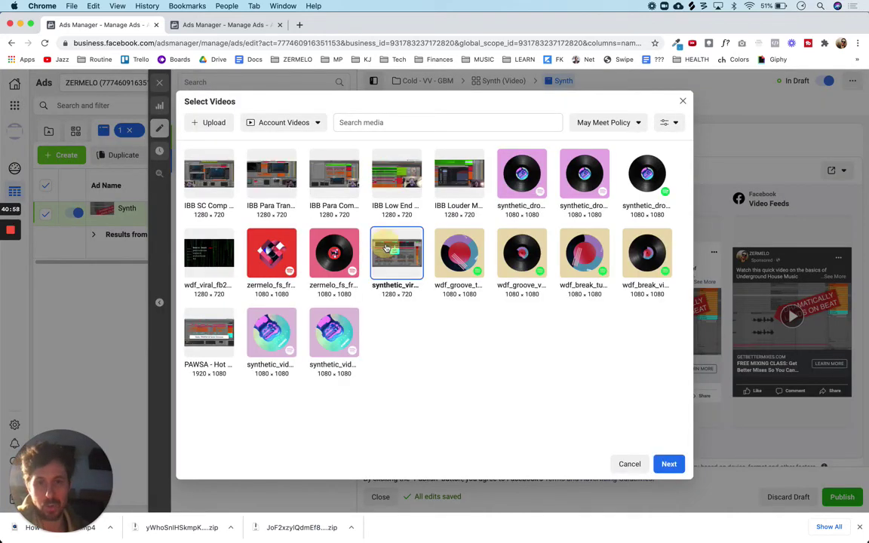
click(670, 464)
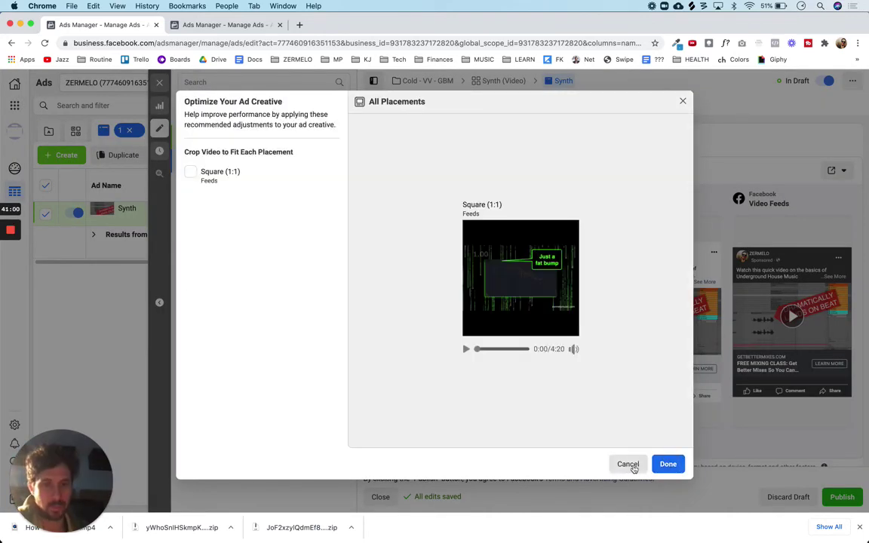
click(629, 465)
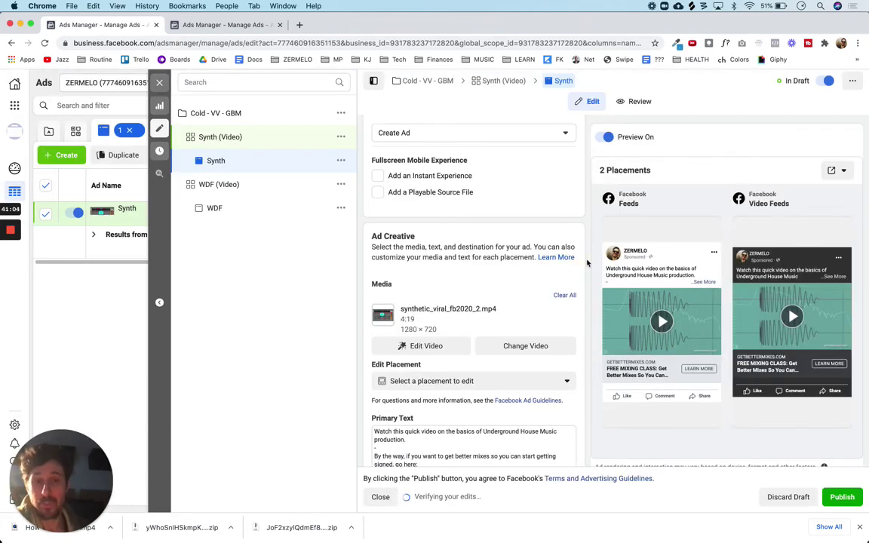
Check the Synth ad's remaining creative and tracking settings, publish the Synth (Video) ad set with its ad, and close the editor.
scroll(588, 262, down, 3)
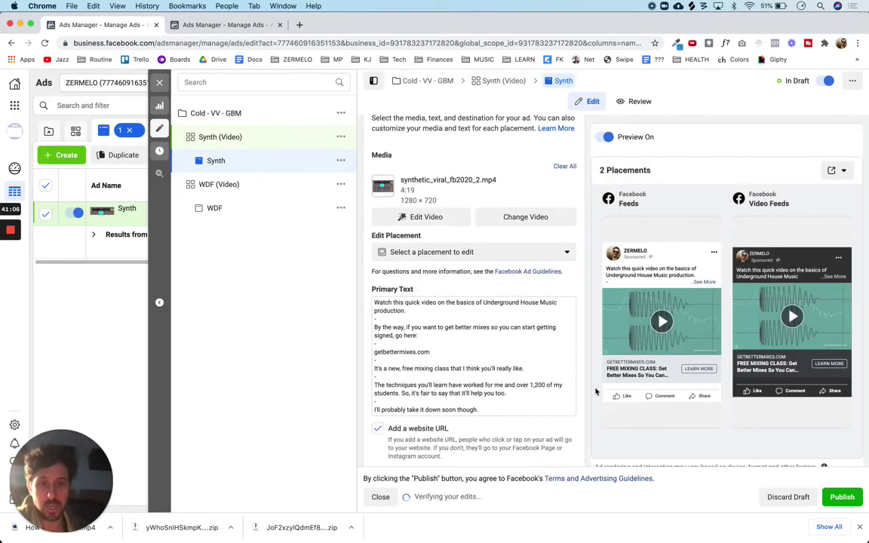
scroll(590, 406, down, 5)
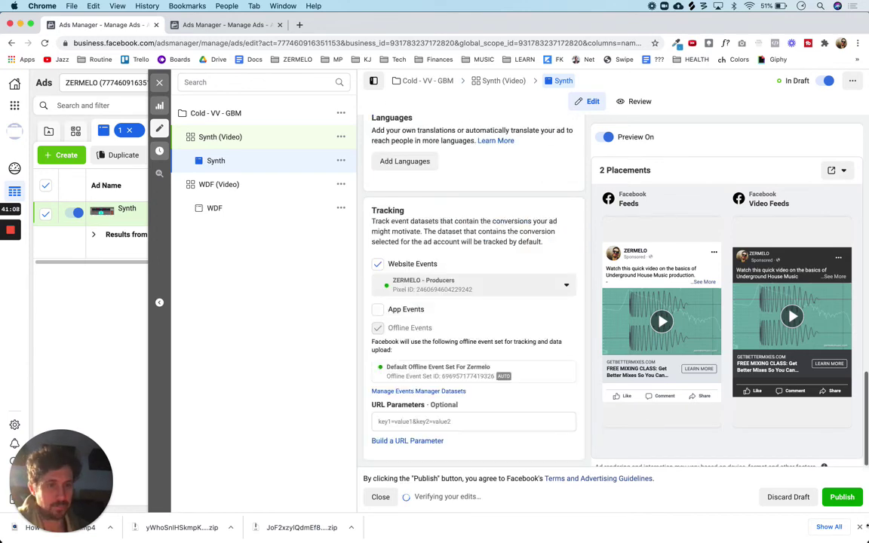
click(842, 498)
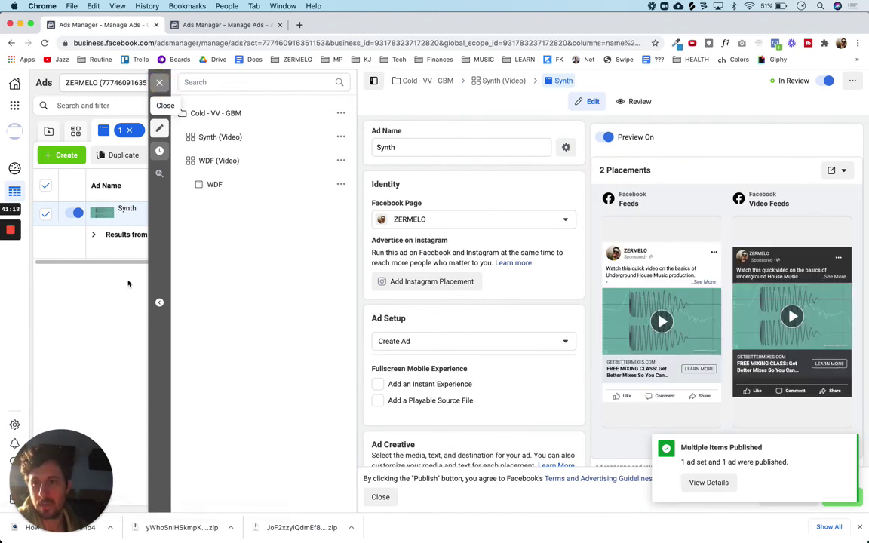
click(128, 284)
List all ad sets of the Cold - VV - GBM campaign without the earlier selections and review WDF (Video) and Synth (Video).
click(360, 131)
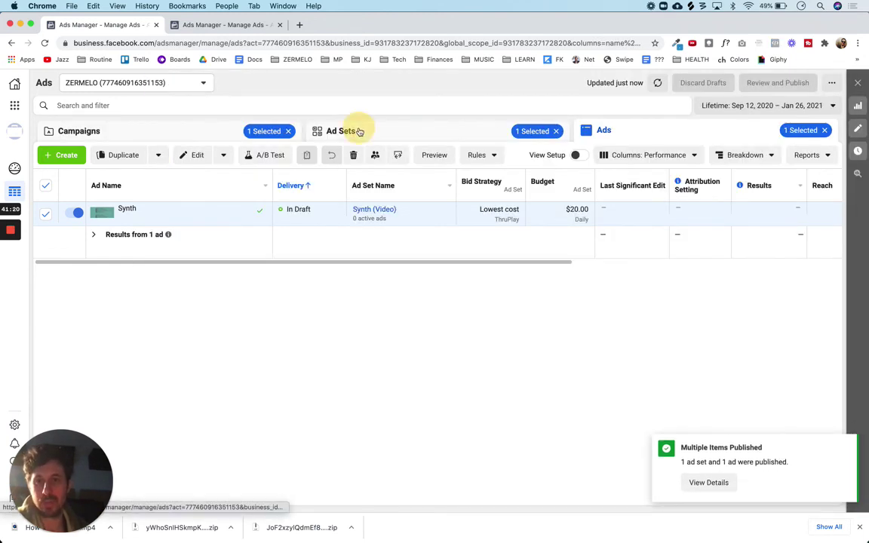
click(556, 131)
click(826, 131)
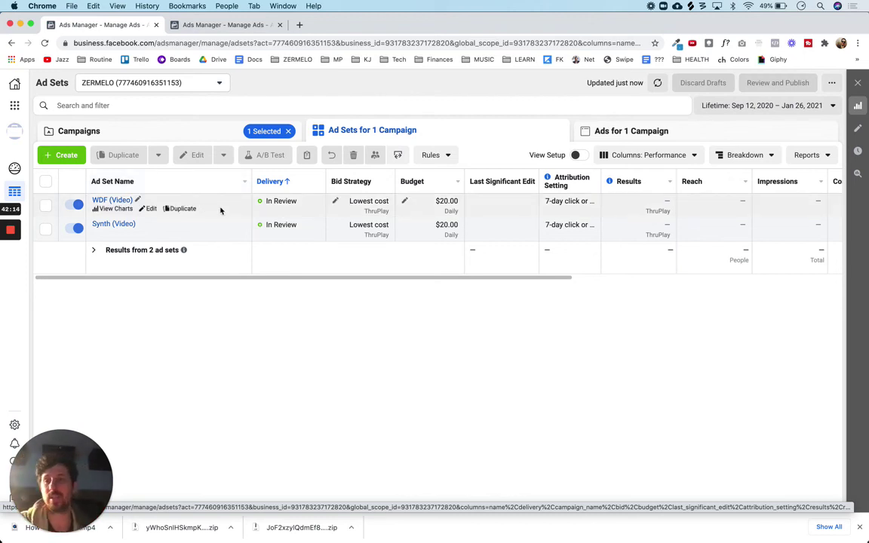
click(220, 209)
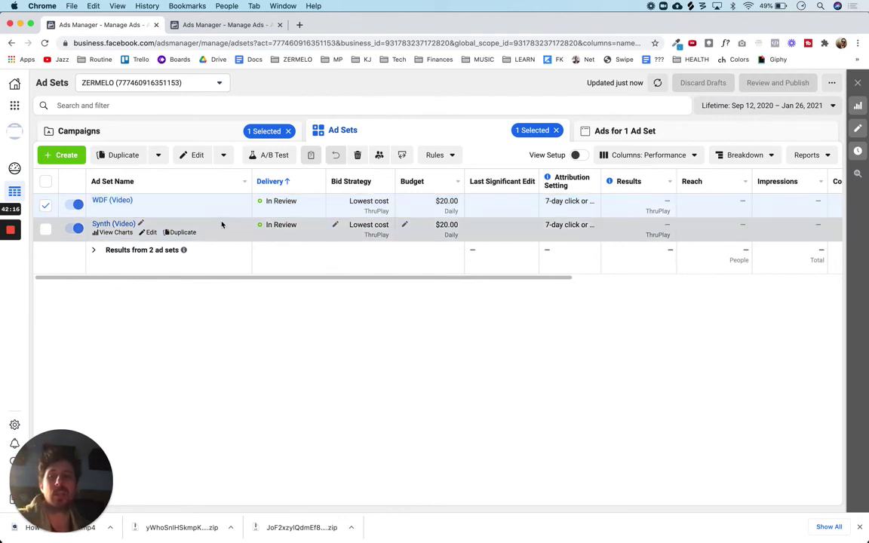
click(223, 231)
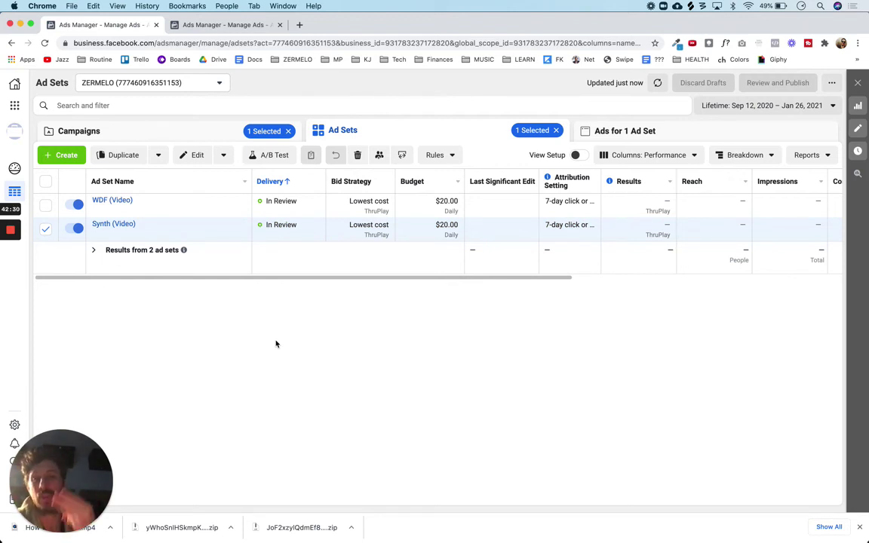
click(311, 365)
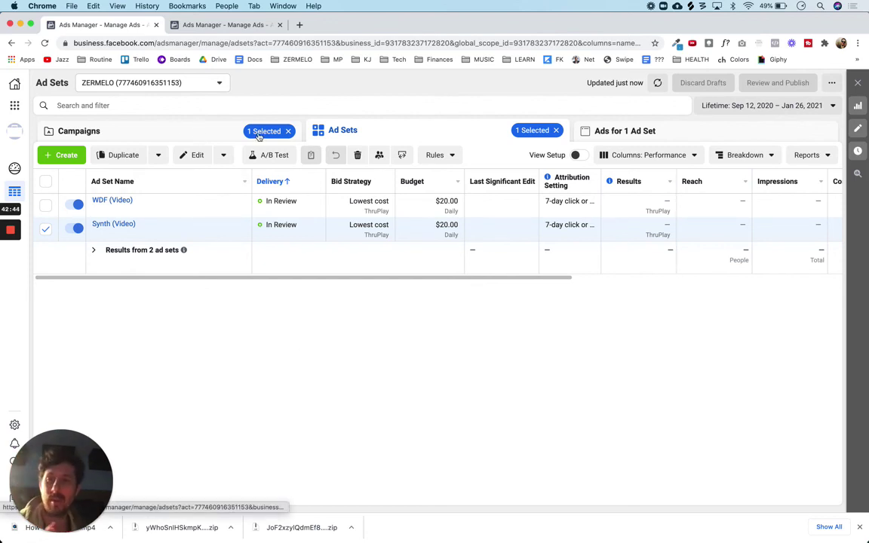
Clear the current campaign and ad set selections and show the ad sets of the Cold - GBM - VV - Mixing Vids campaign.
click(289, 131)
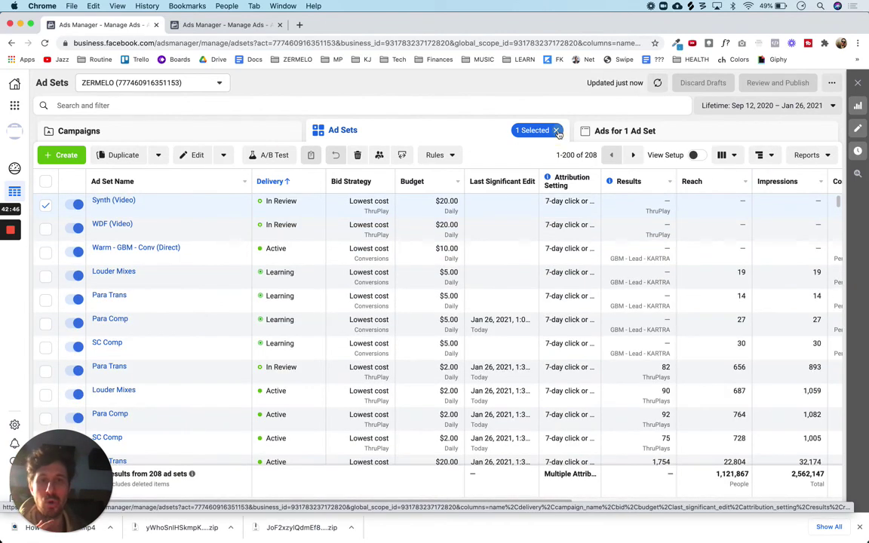
click(174, 130)
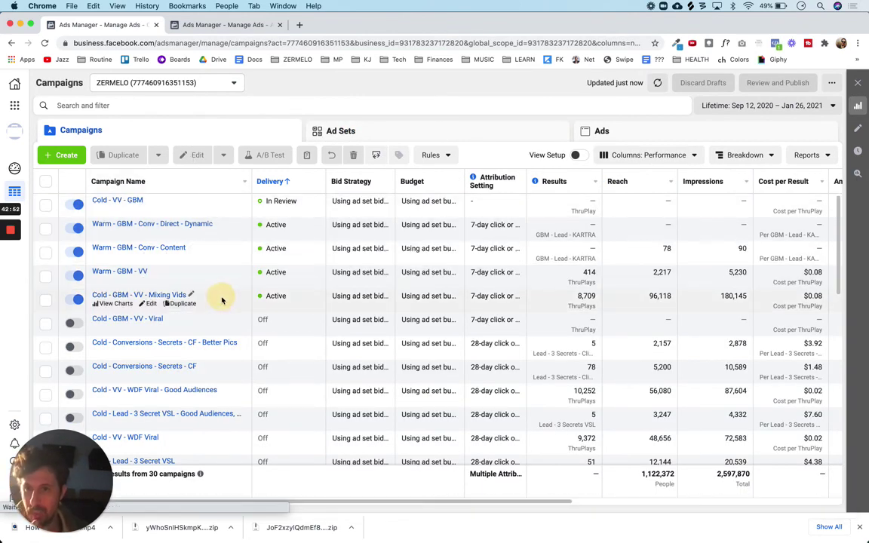
click(222, 301)
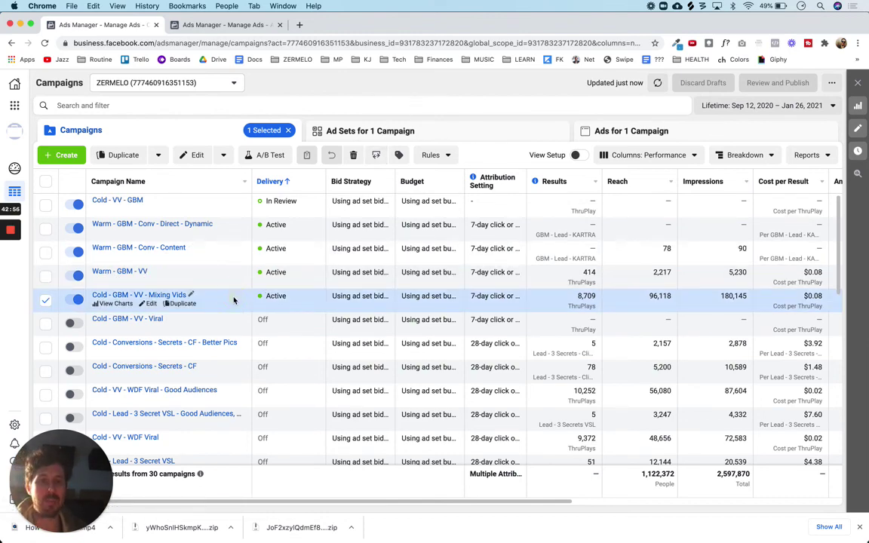
click(390, 132)
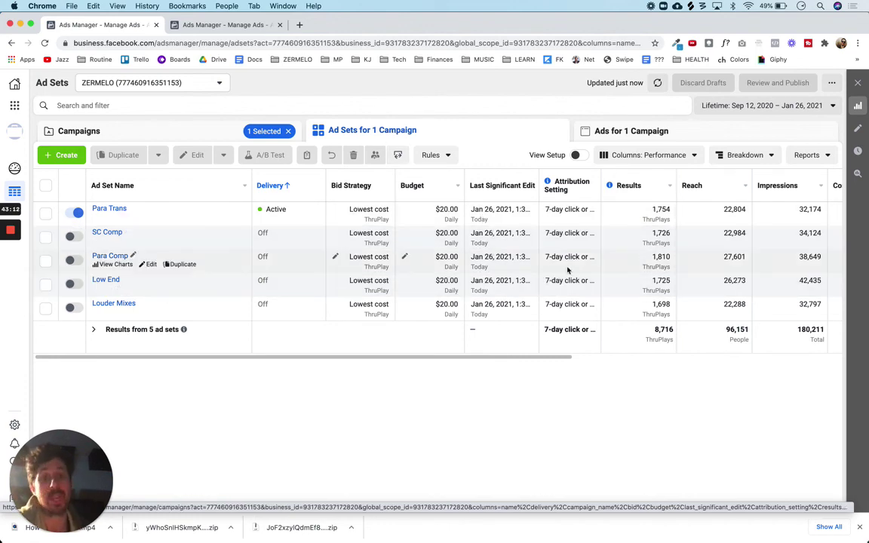
Compare the results, cost per result and amount spent across the Mixing Vids campaign's ad sets.
scroll(567, 270, right, 10)
scroll(567, 271, right, 3)
scroll(567, 270, left, 10)
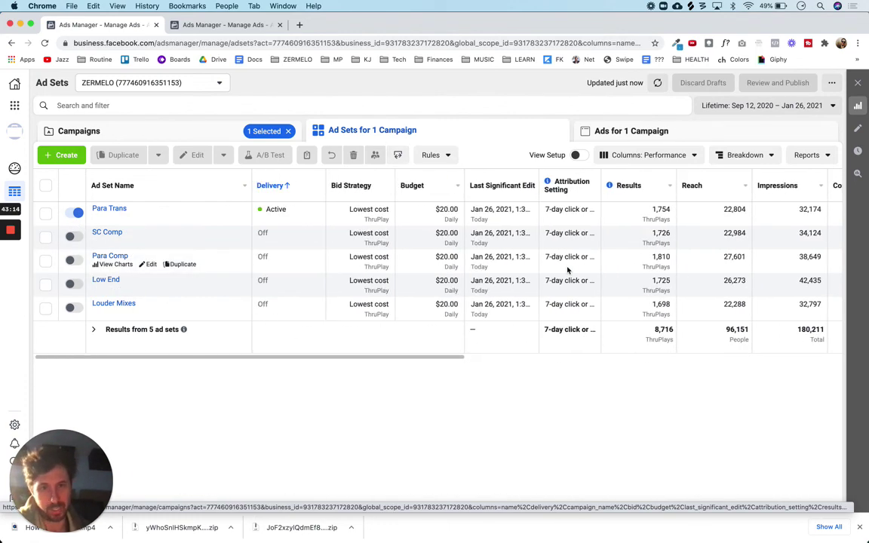
scroll(612, 274, right, 5)
scroll(613, 274, right, 2)
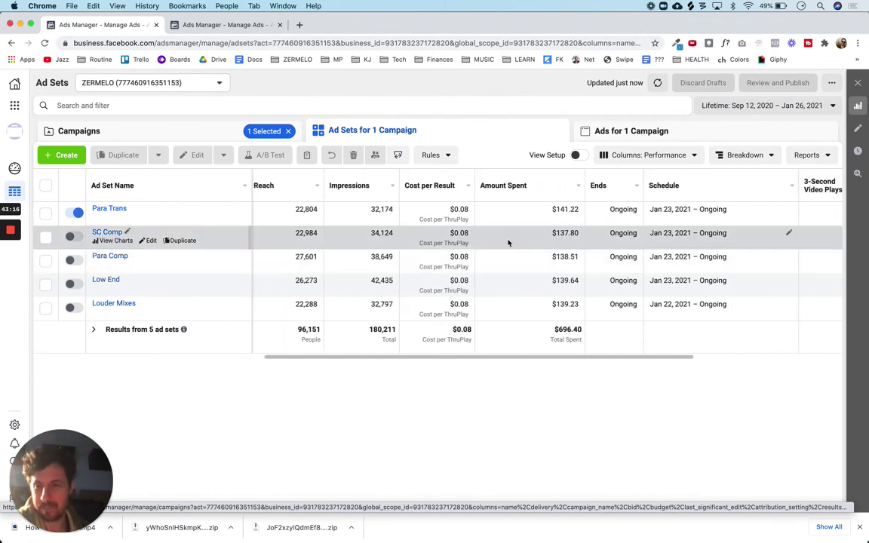
scroll(395, 223, left, 8)
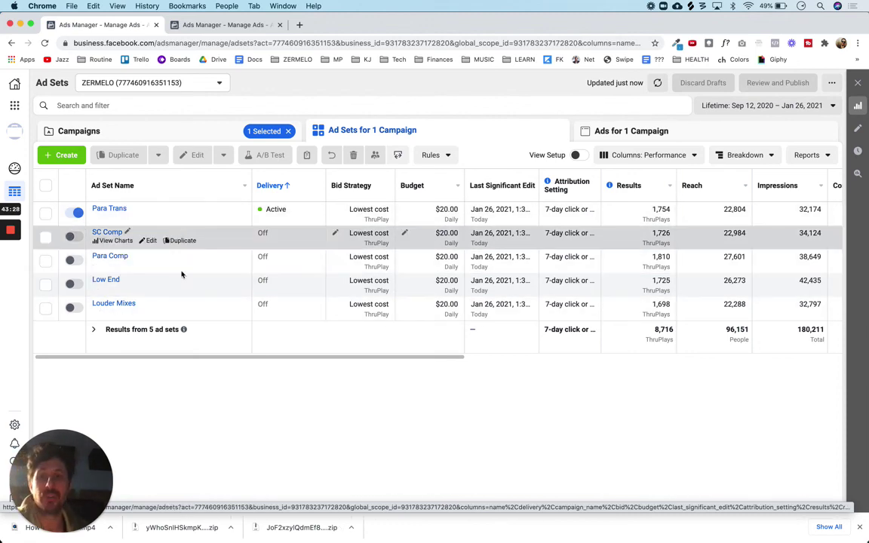
click(234, 220)
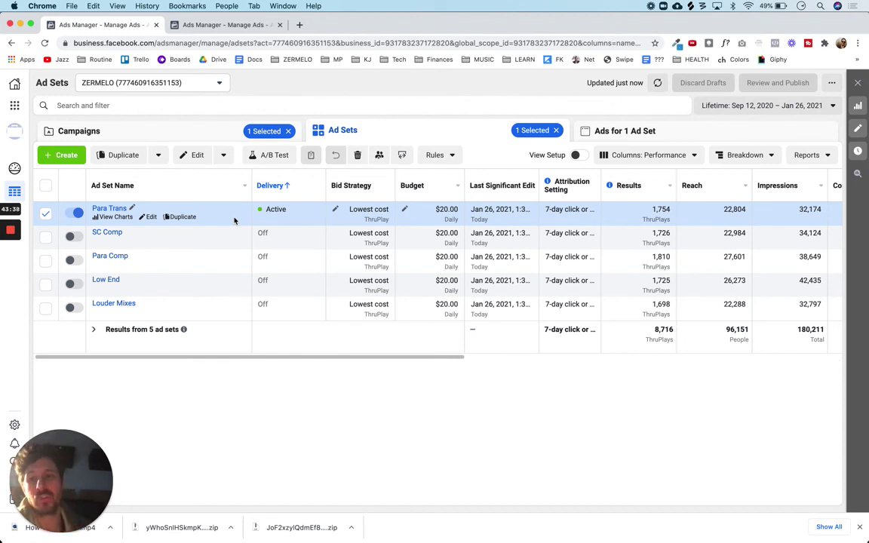
click(197, 235)
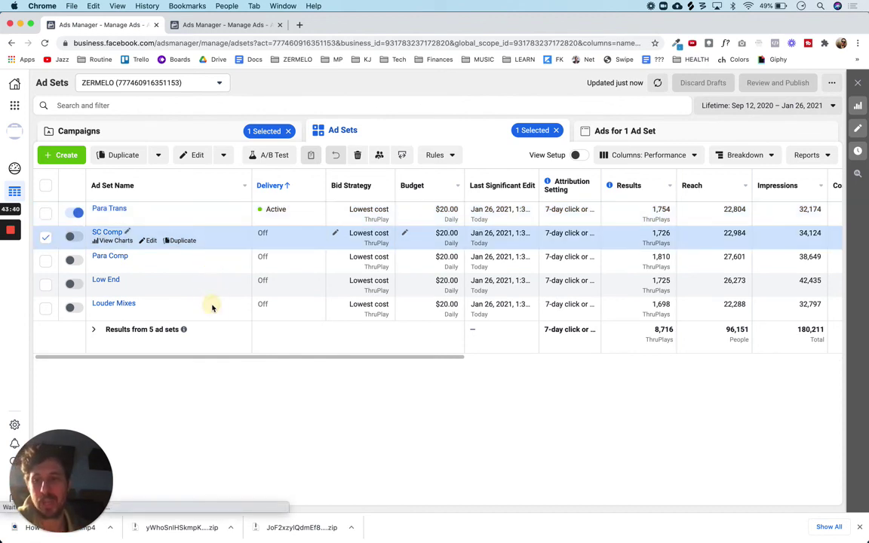
click(208, 285)
click(224, 215)
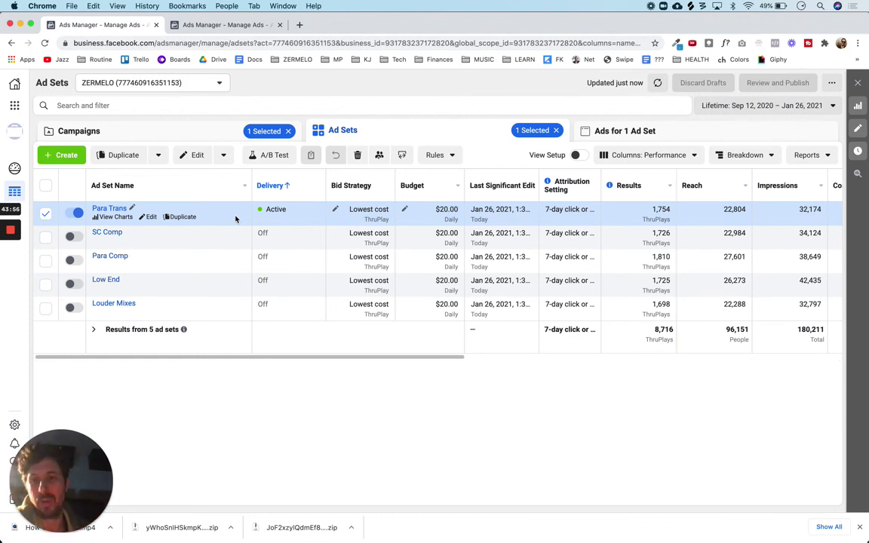
Change the ad set table's column preset to Video Engagement, deselect Para Trans, and examine the amount spent and percentage-watched video plays.
click(667, 160)
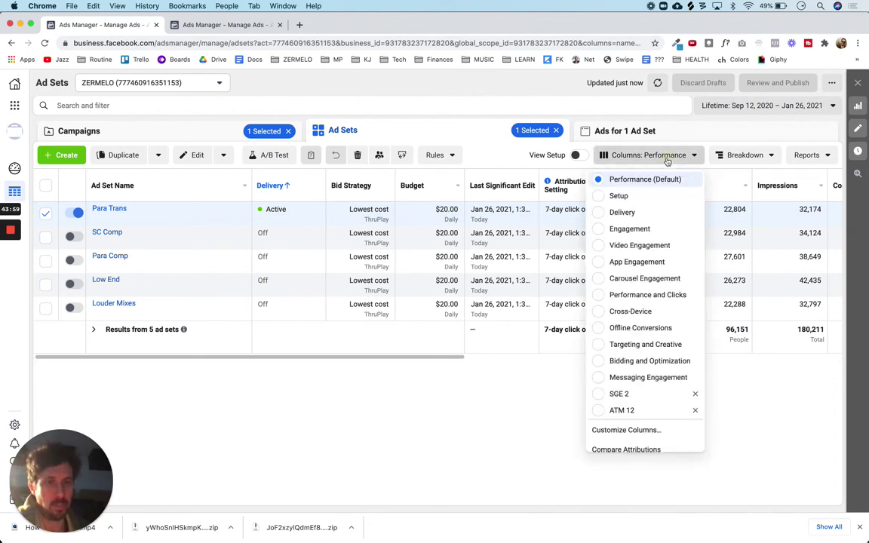
click(616, 246)
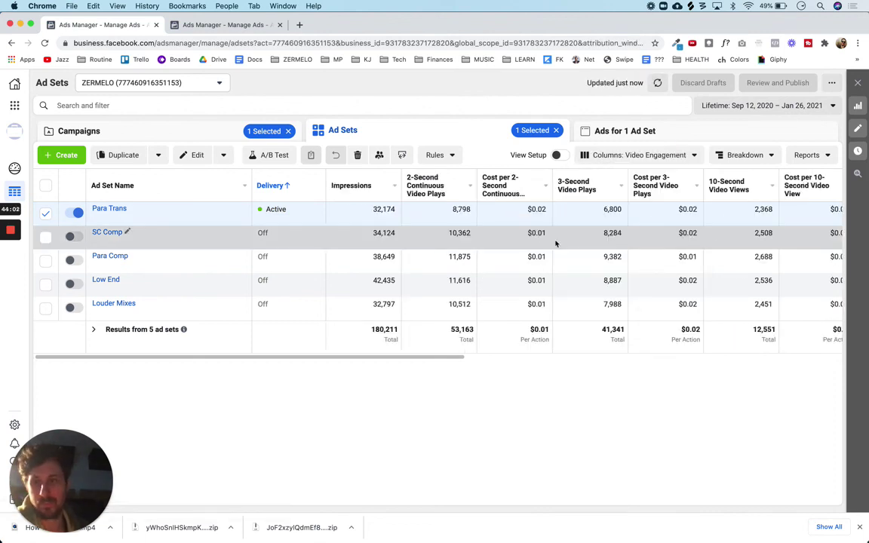
click(313, 223)
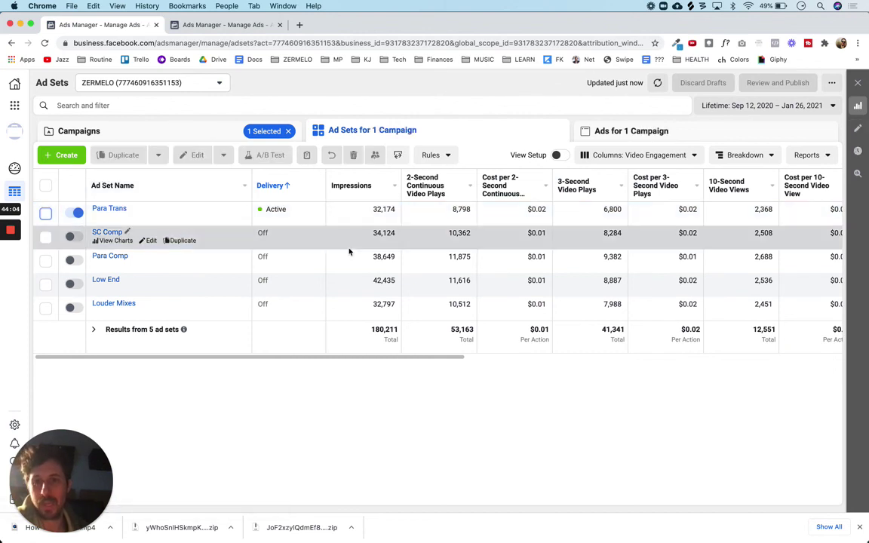
scroll(332, 238, right, 5)
scroll(349, 251, right, 5)
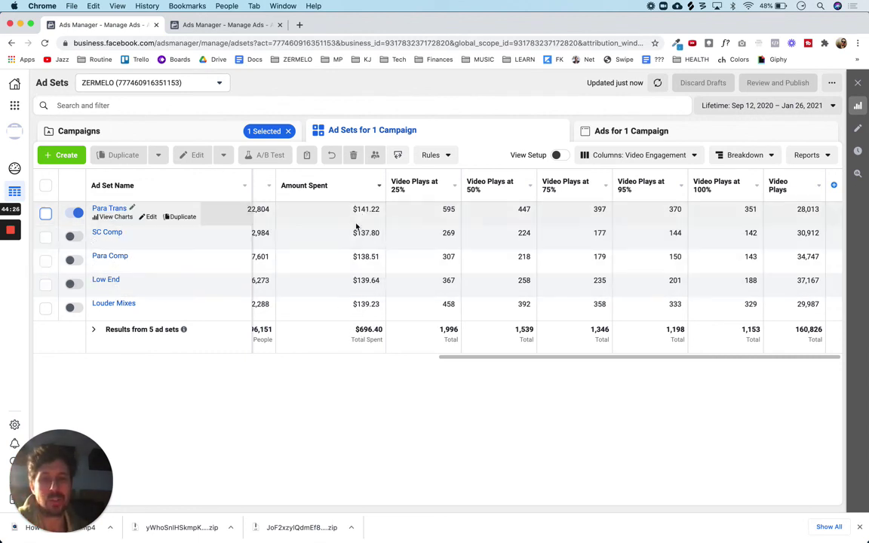
Sort the ad sets by Video Plays at 100% from highest to lowest and select Para Trans.
click(733, 185)
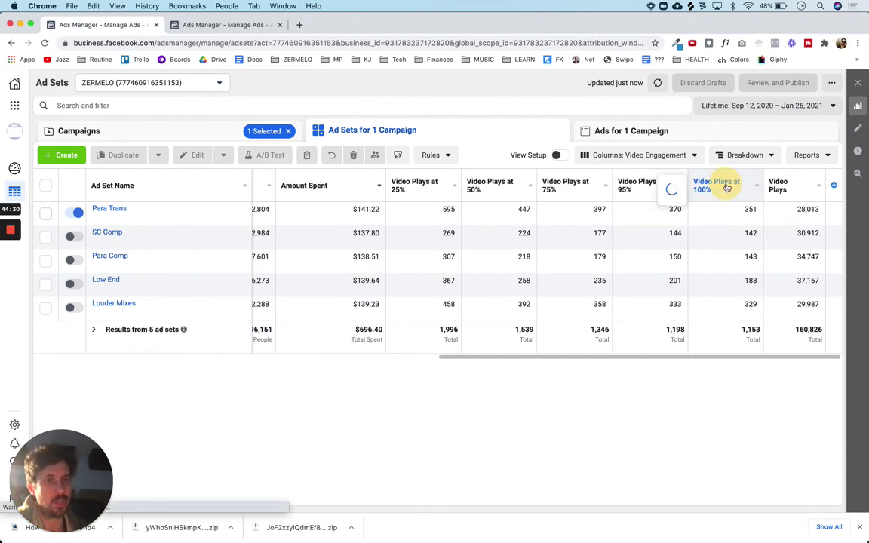
click(733, 186)
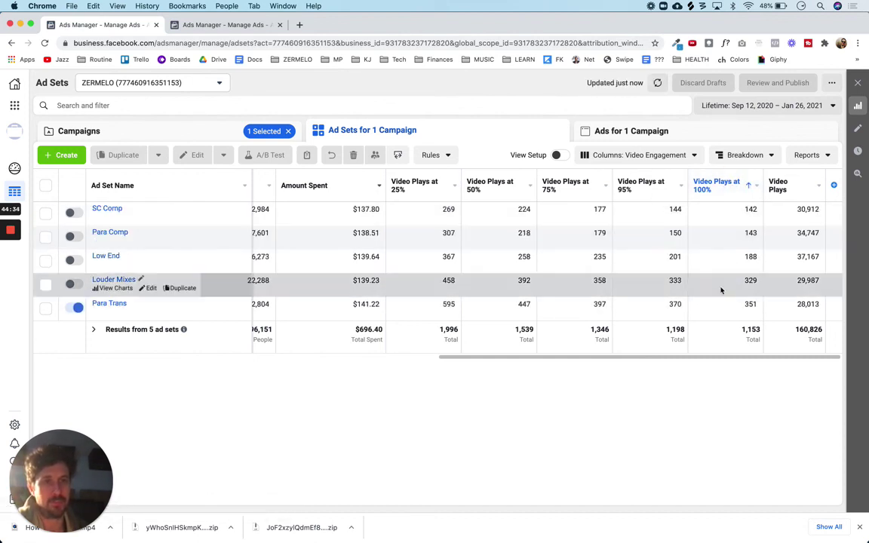
click(726, 193)
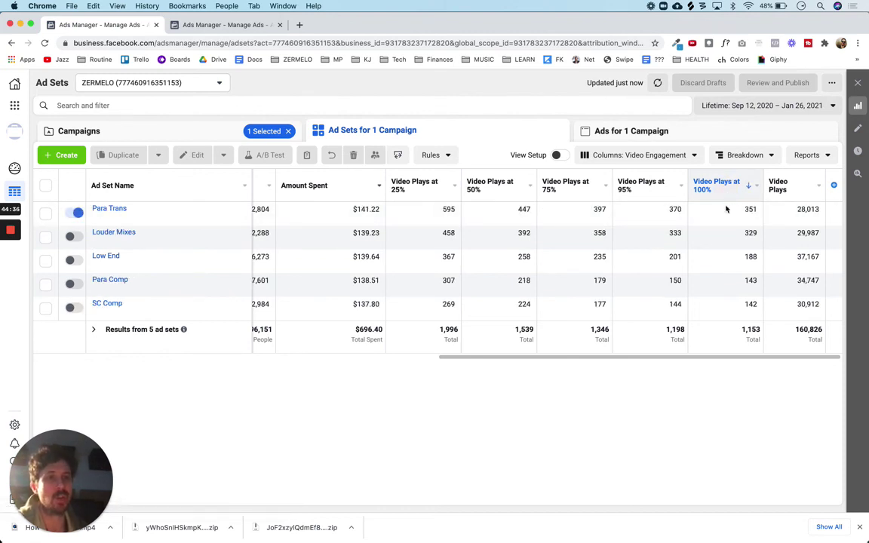
click(722, 215)
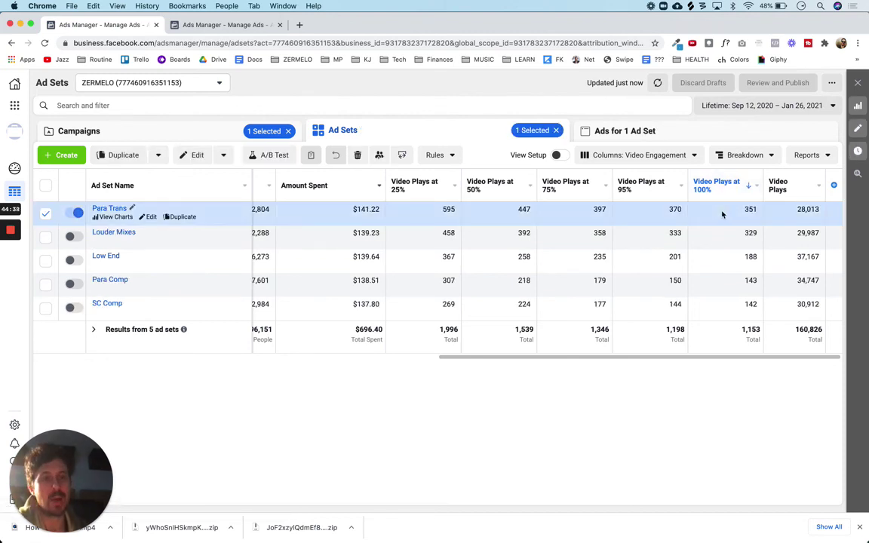